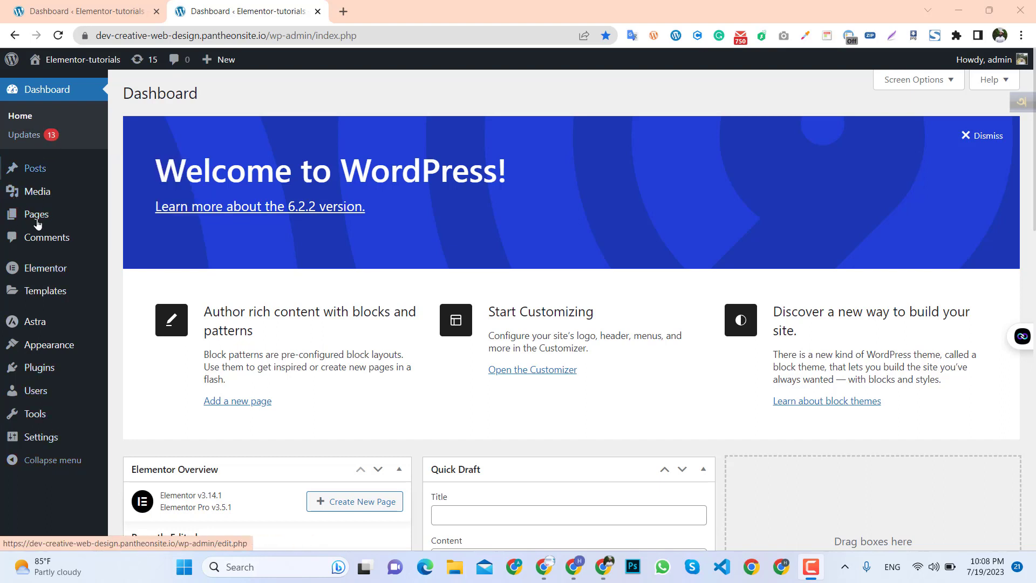
mouse_move(28, 169)
mouse_move(58, 376)
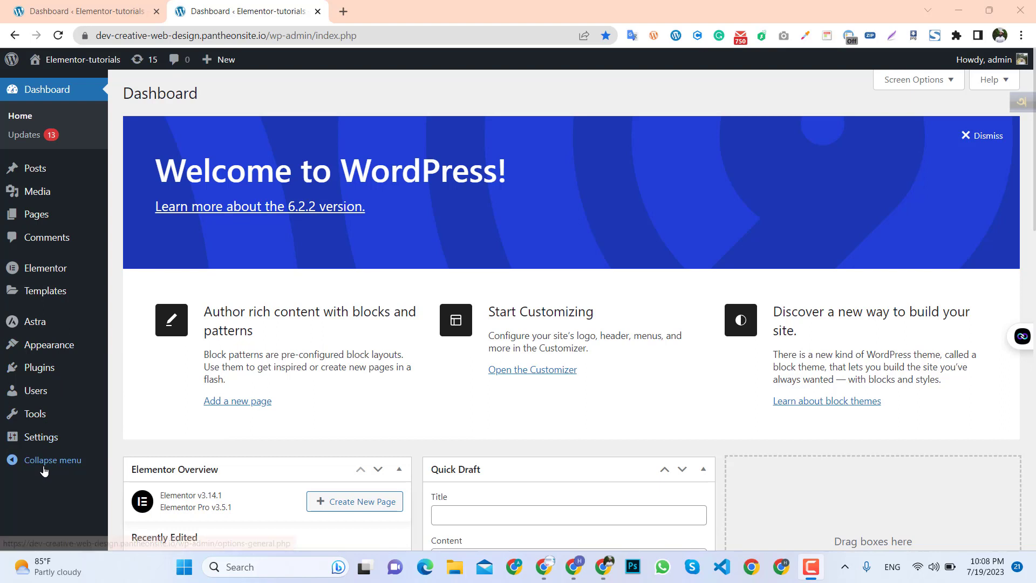
mouse_move(40, 412)
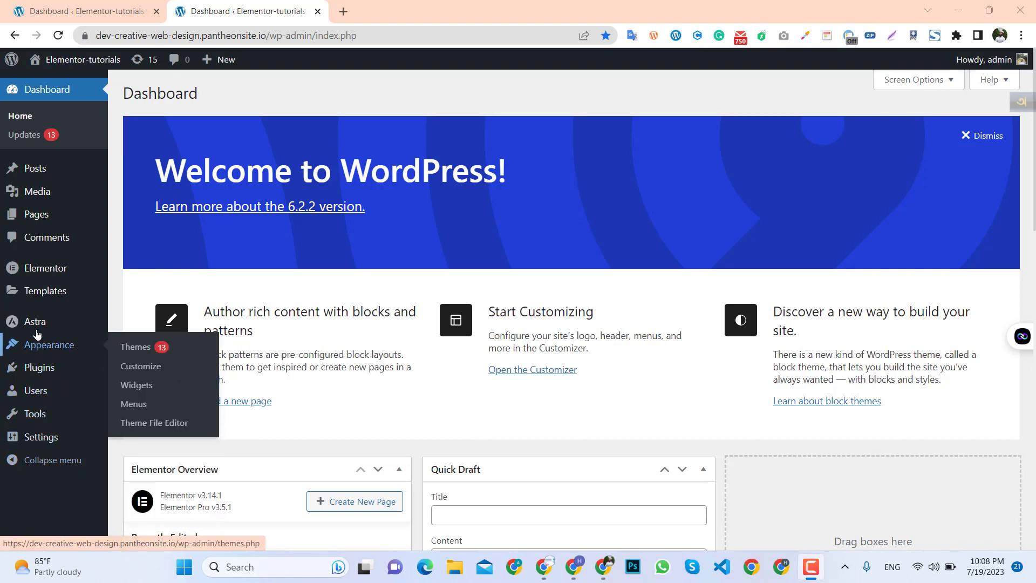
mouse_move(37, 323)
mouse_move(40, 299)
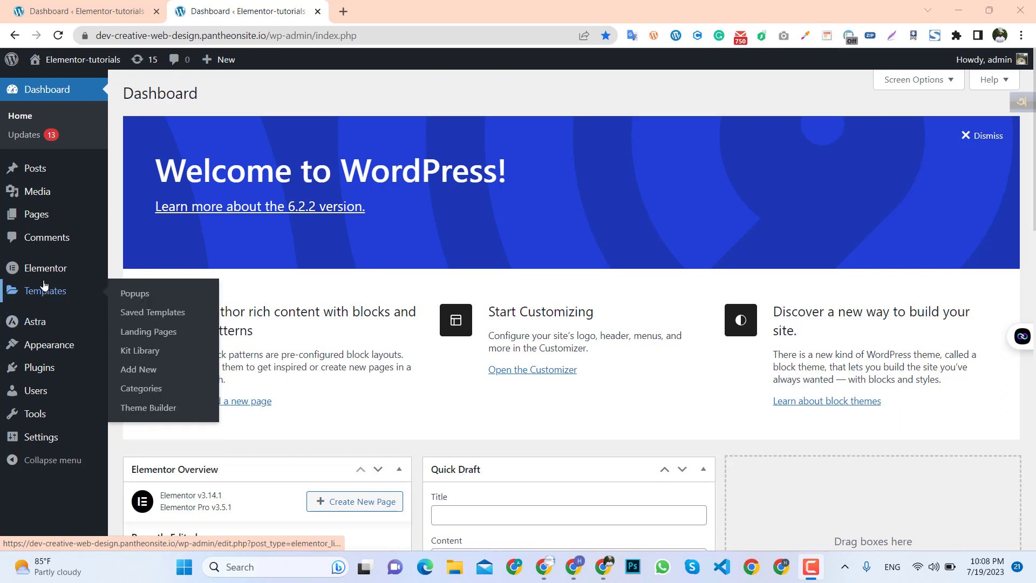
mouse_move(44, 276)
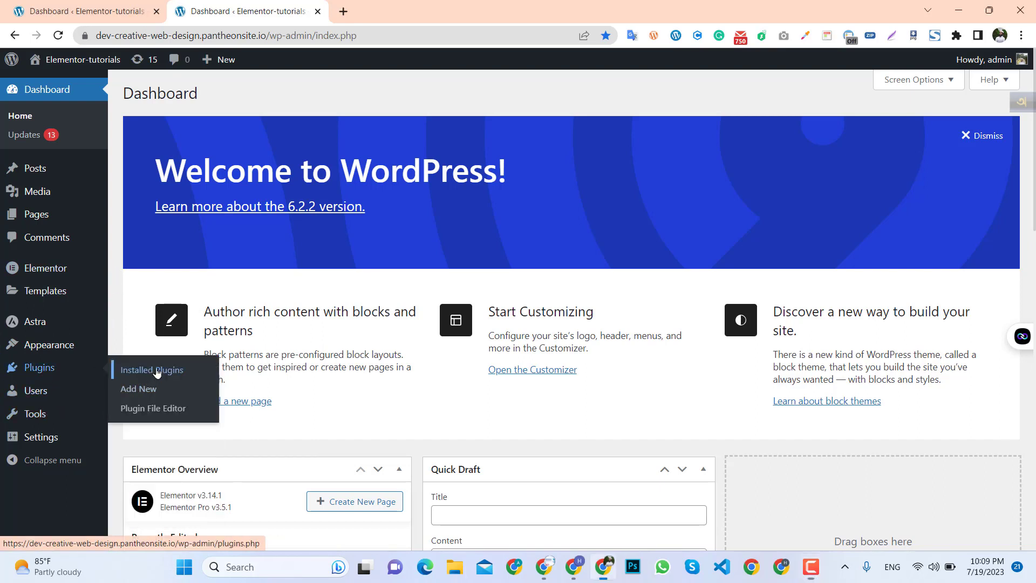
Open the installed plugins list and activate the JetEngine plugin.
left_click(389, 13)
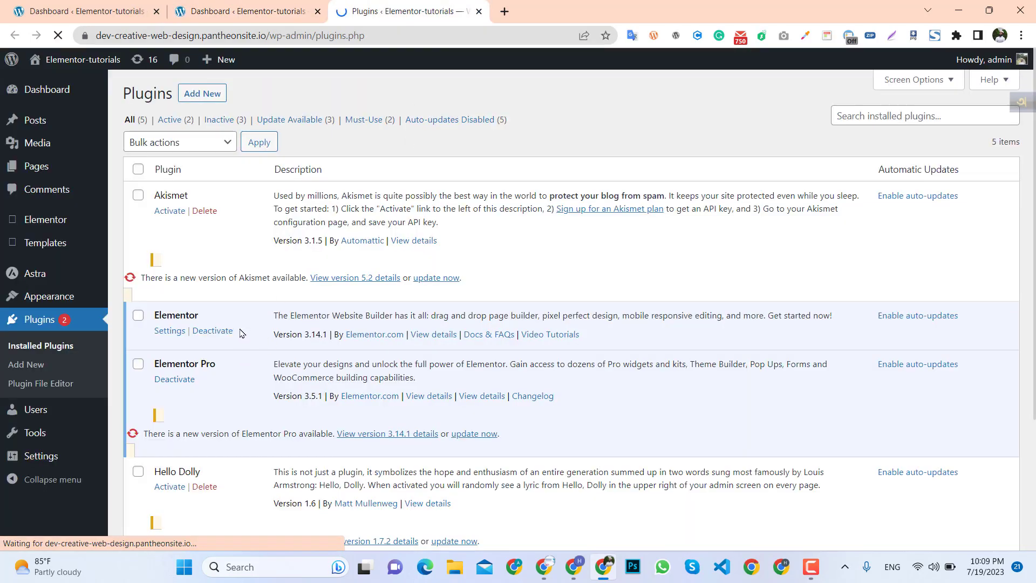
scroll(241, 337, "down", 3)
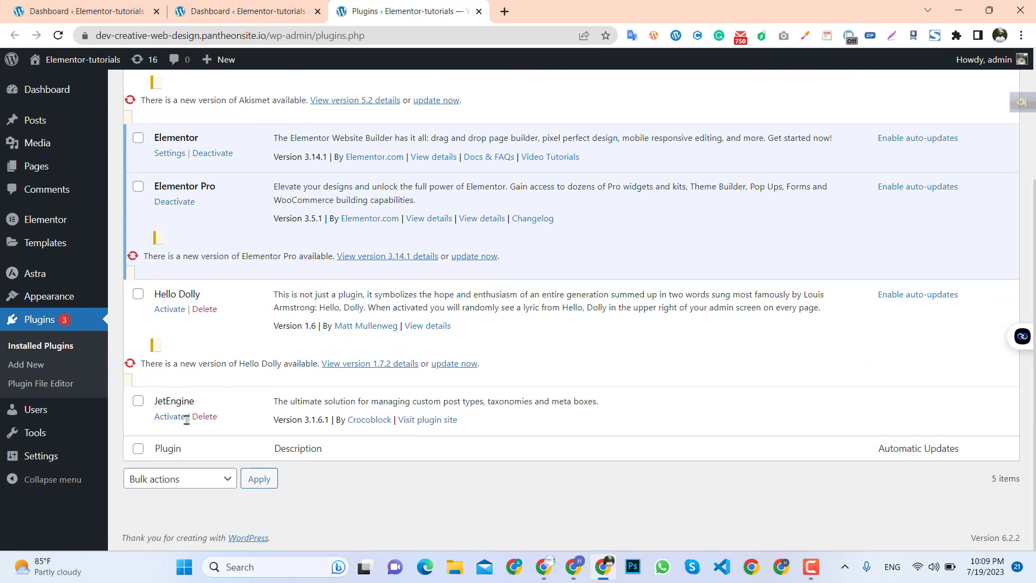
left_click(172, 421)
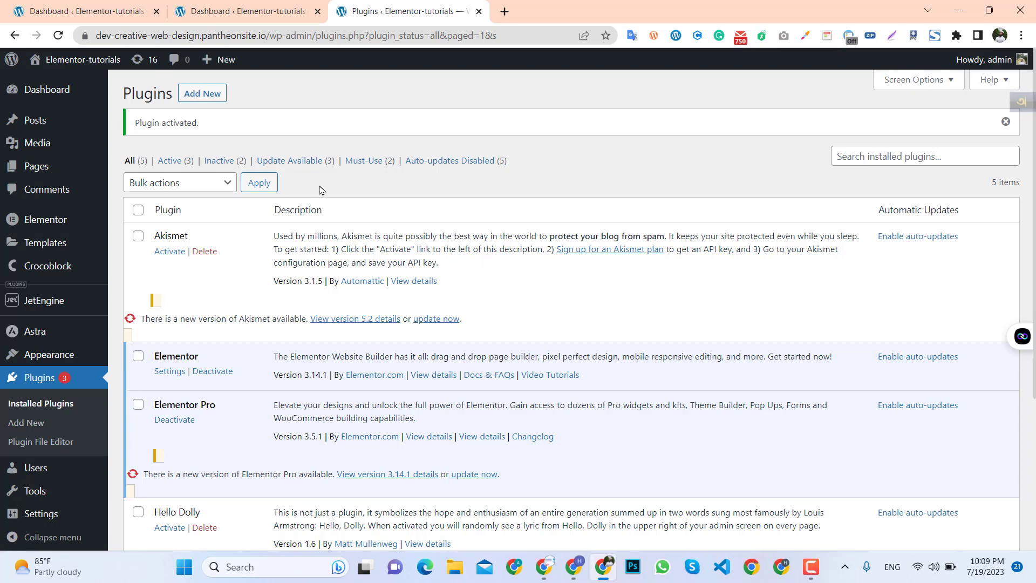
scroll(307, 388, "down", 3)
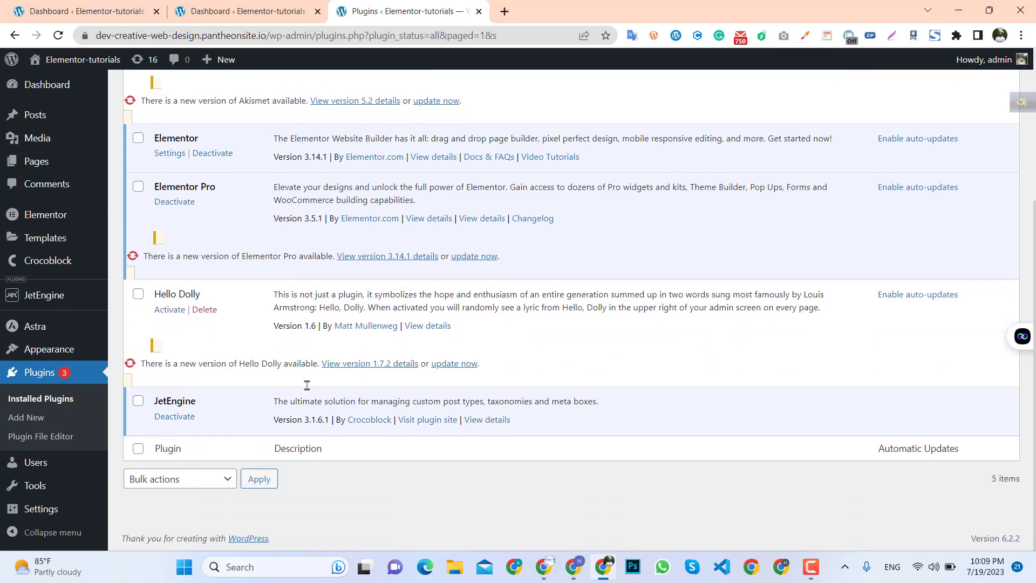
scroll(308, 389, "up", 3)
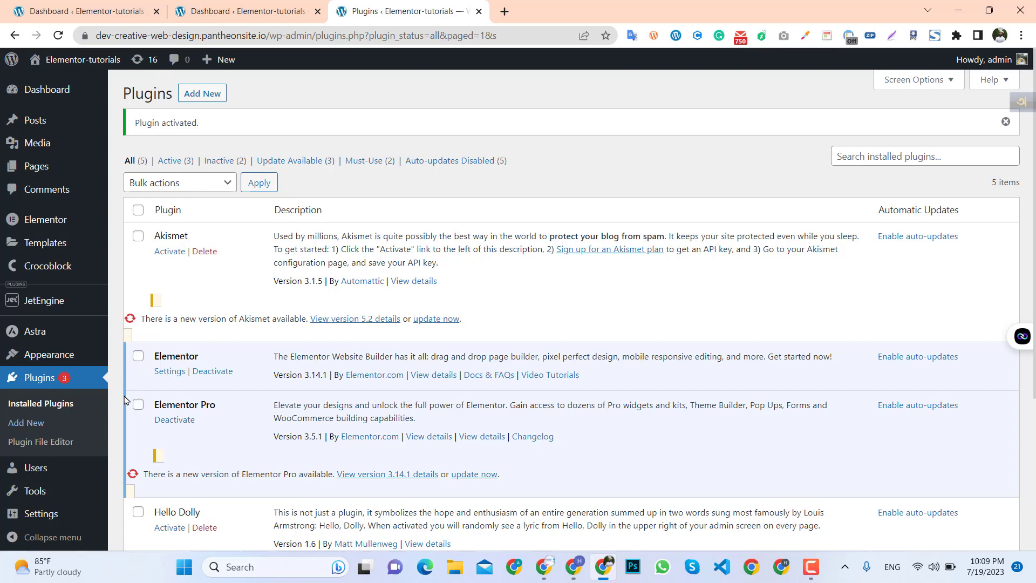
scroll(211, 423, "down", 4)
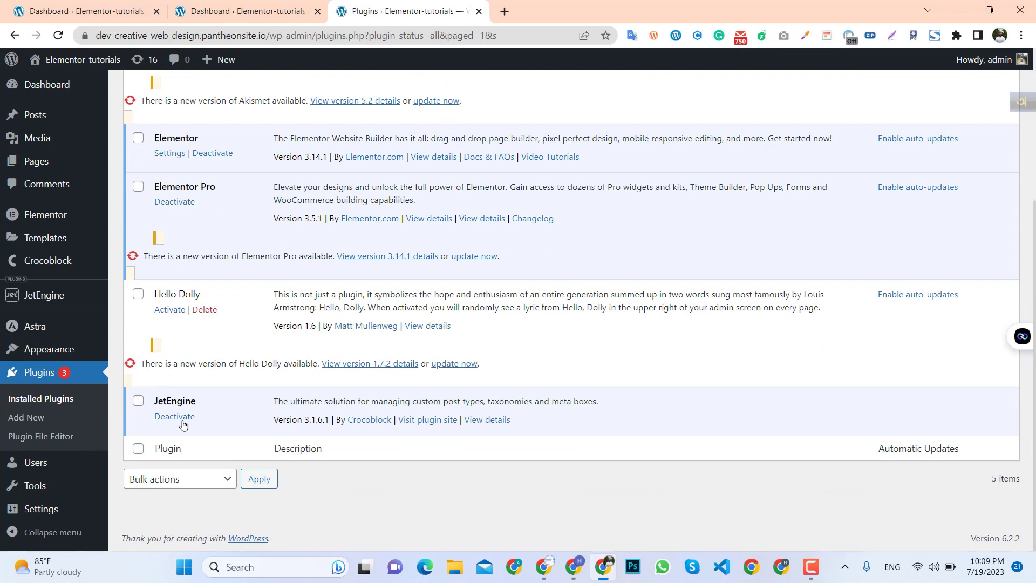
scroll(266, 390, "up", 4)
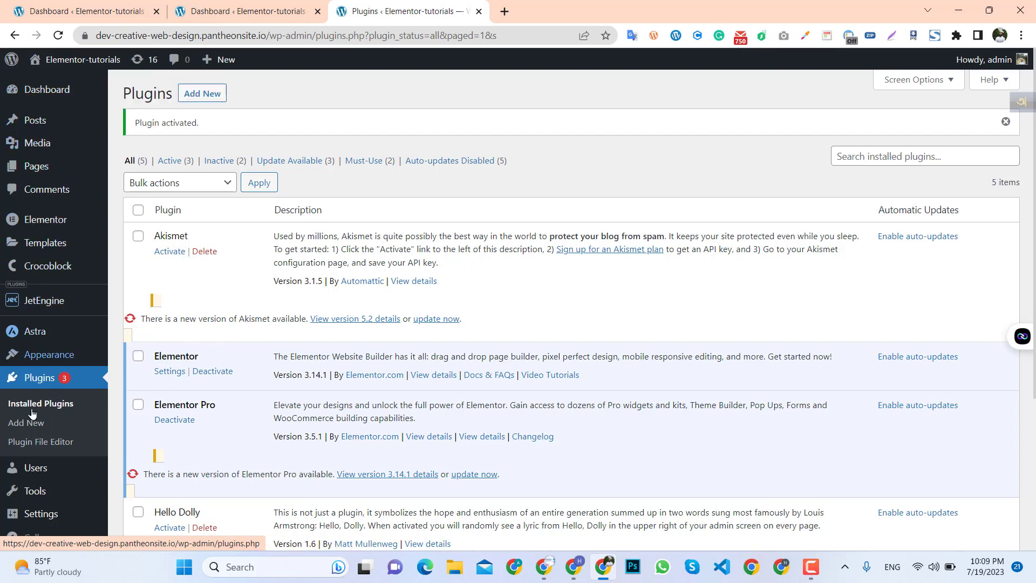
left_click(220, 5)
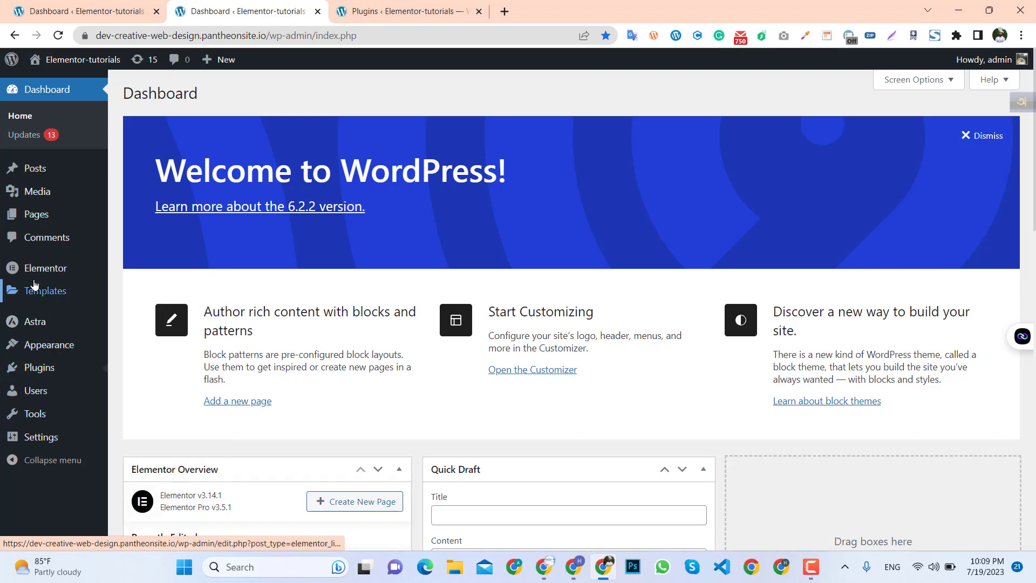
mouse_move(93, 281)
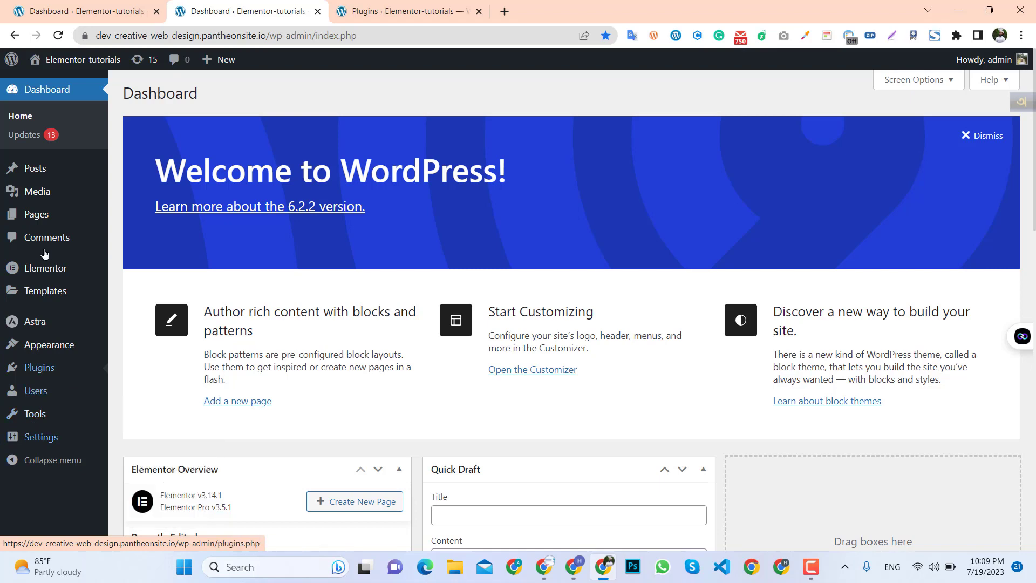
left_click(369, 15)
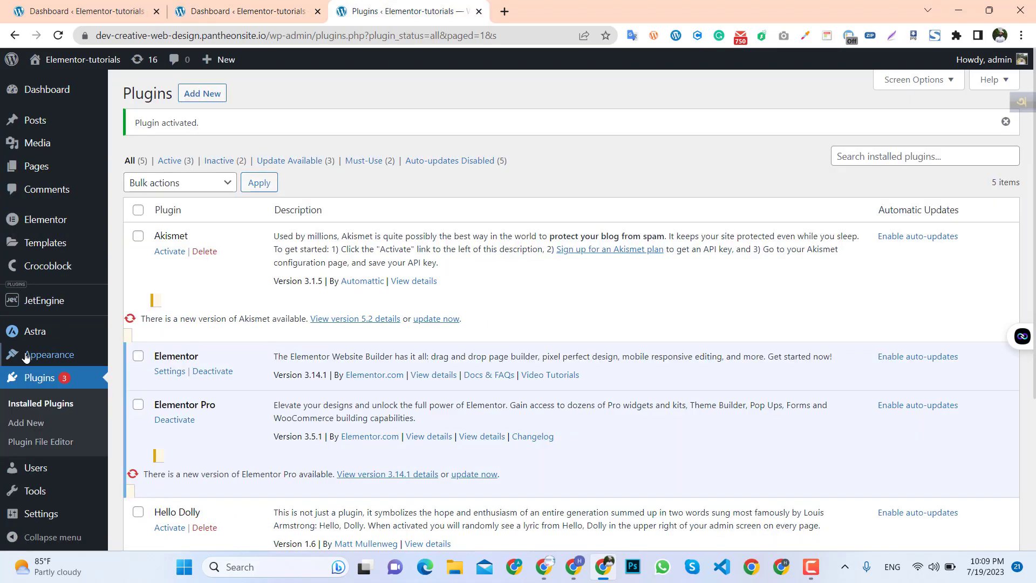
scroll(53, 399, "down", 1)
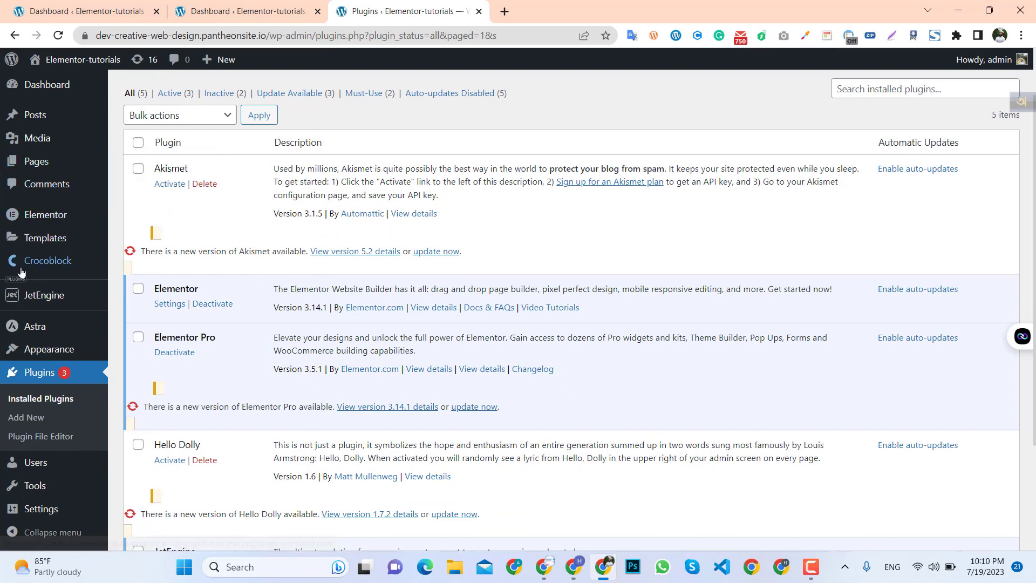
mouse_move(24, 270)
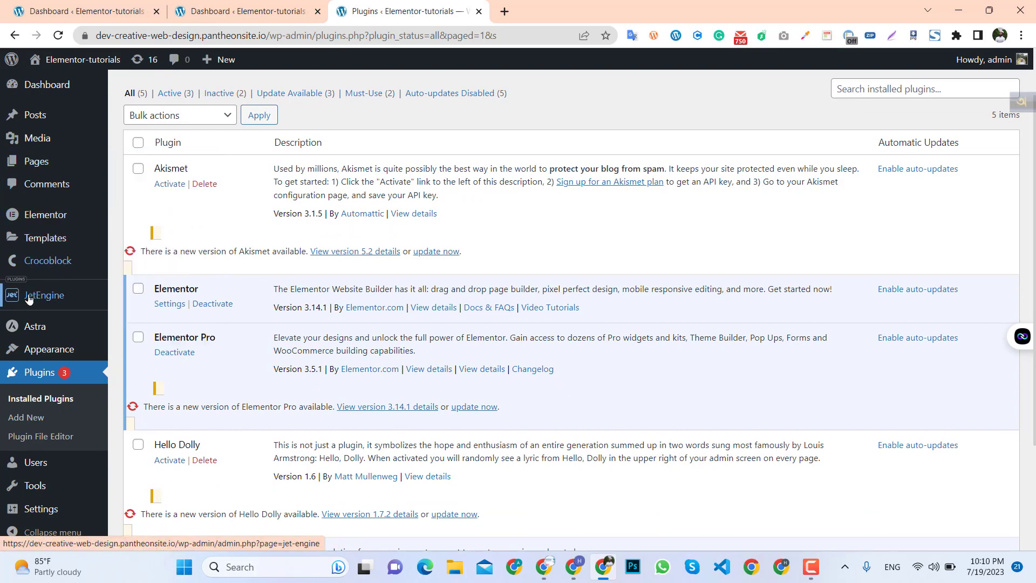
scroll(38, 410, "down", 2)
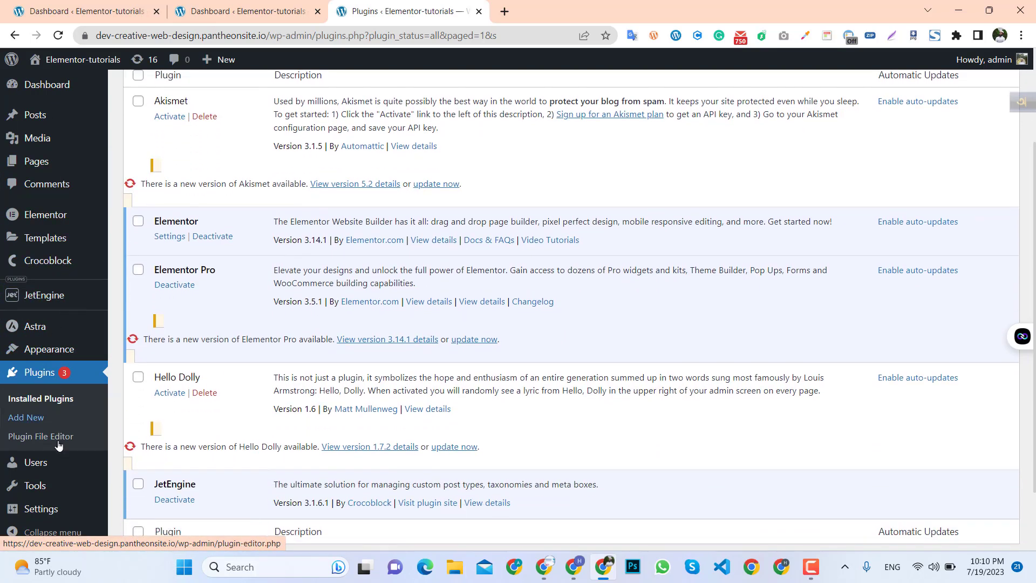
mouse_move(46, 297)
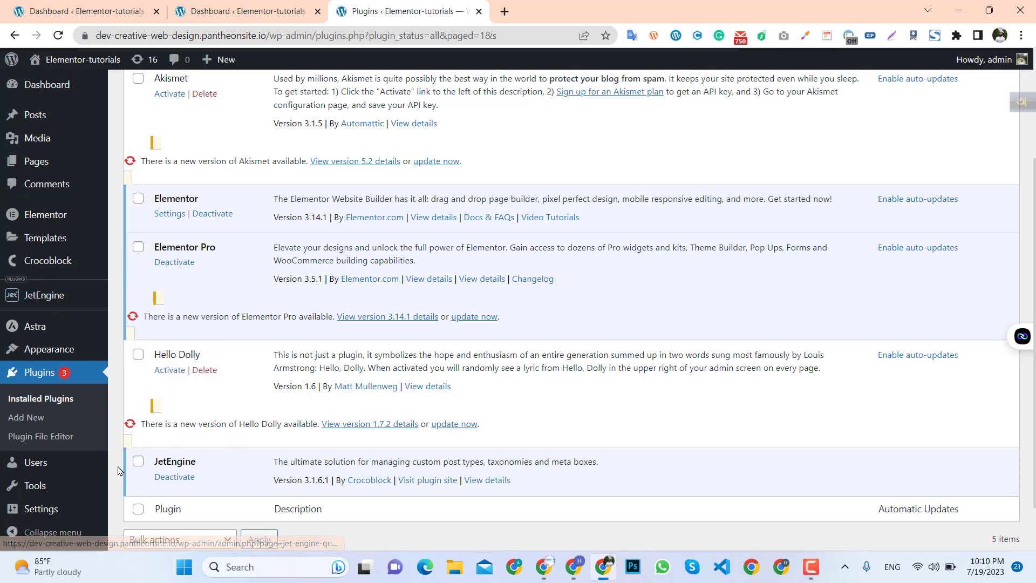
scroll(119, 471, "up", 3)
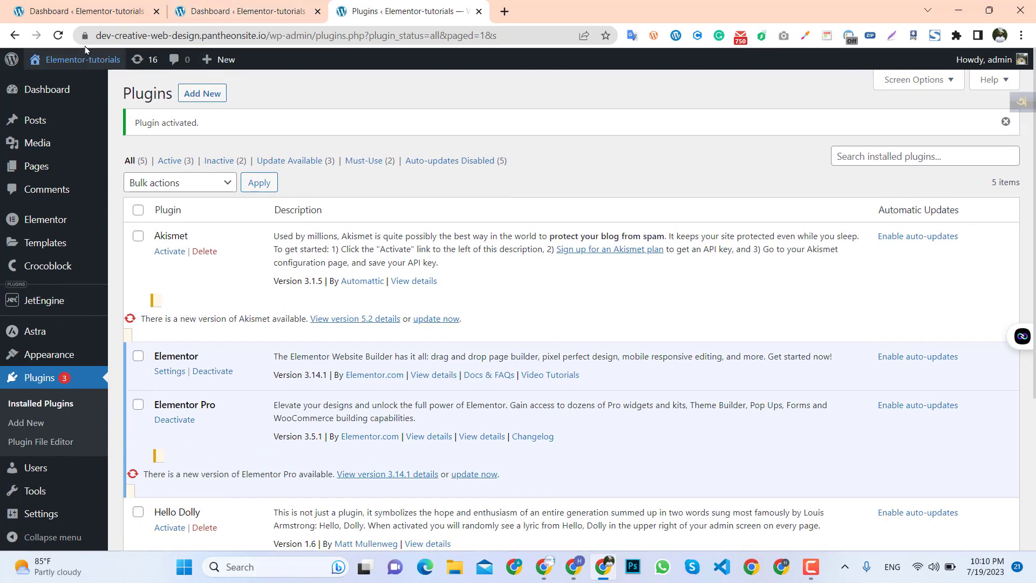
Refresh the admin dashboard and open JetEngine's Post Types page in a new tab.
left_click(59, 36)
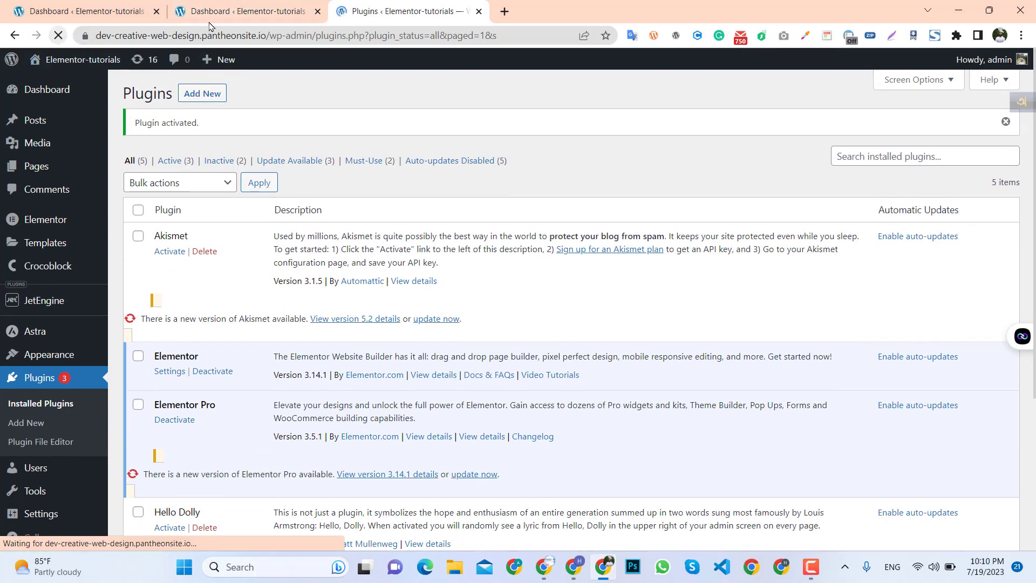
left_click(317, 11)
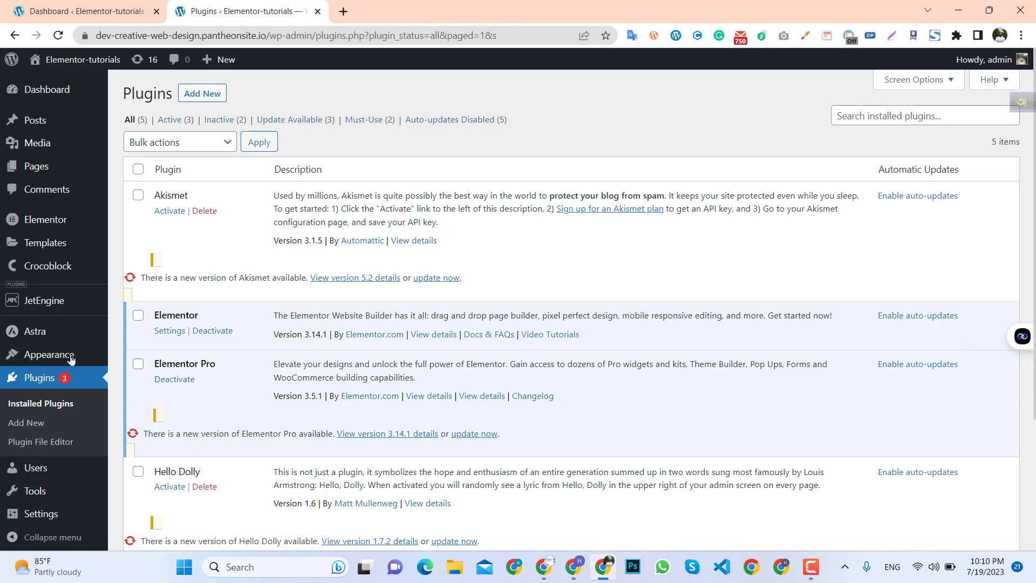
mouse_move(64, 366)
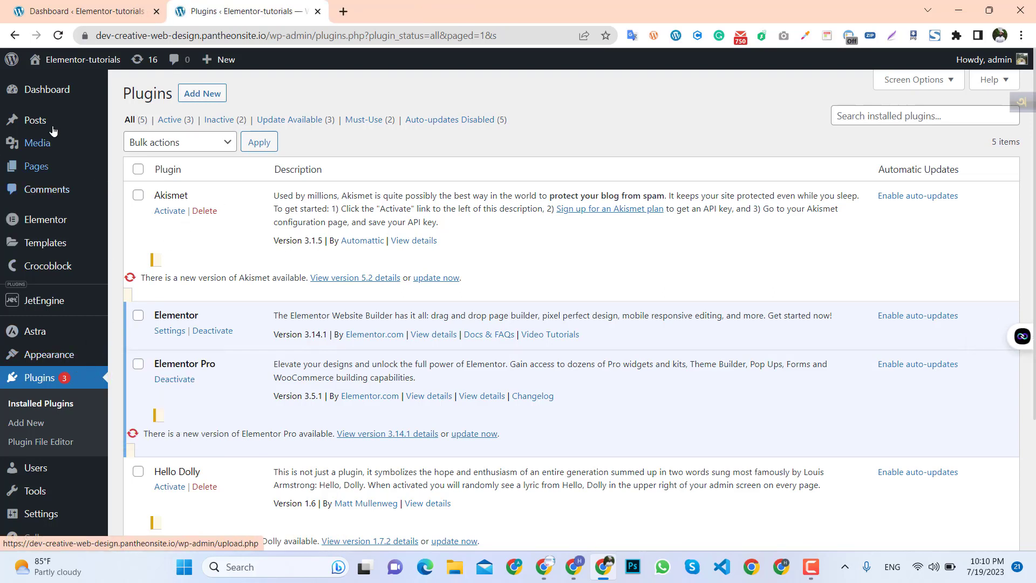
left_click(43, 90)
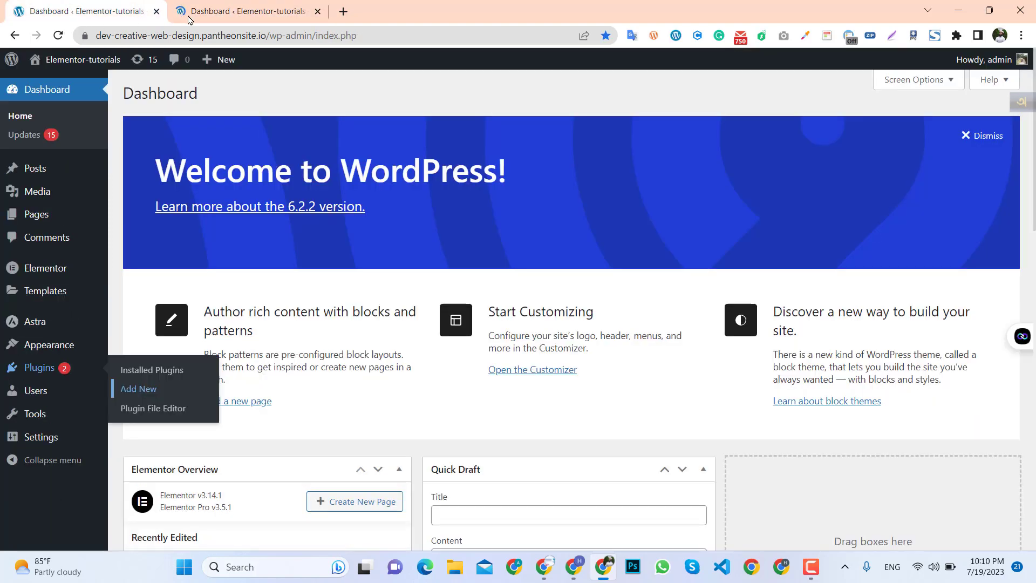
left_click(205, 12)
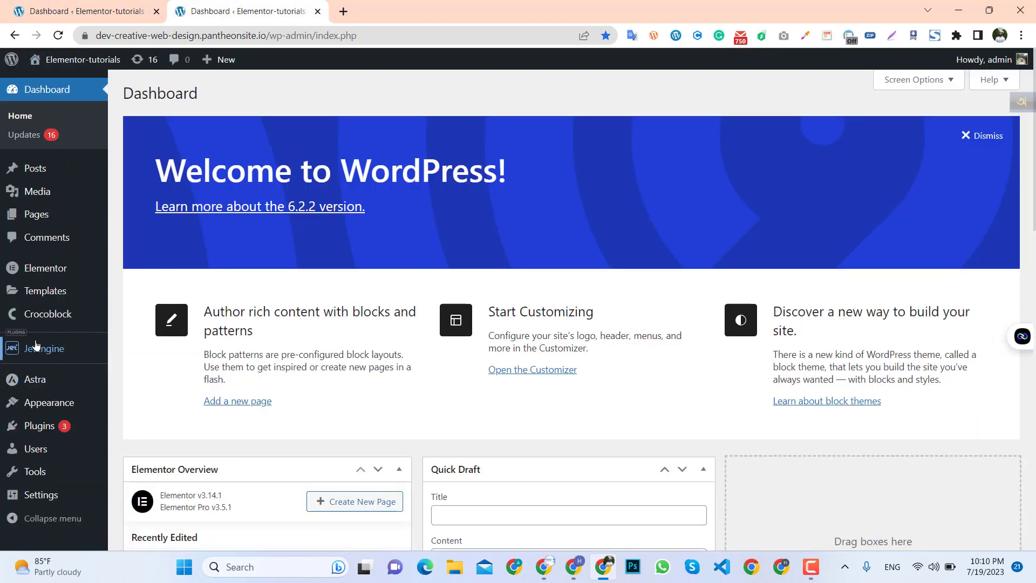
mouse_move(64, 358)
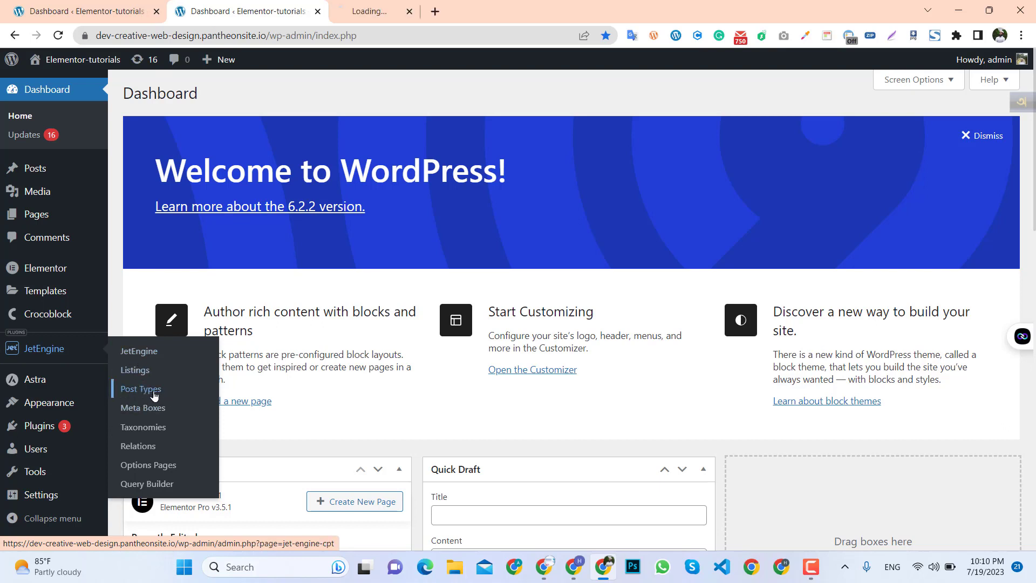
left_click(391, 7)
left_click(240, 12)
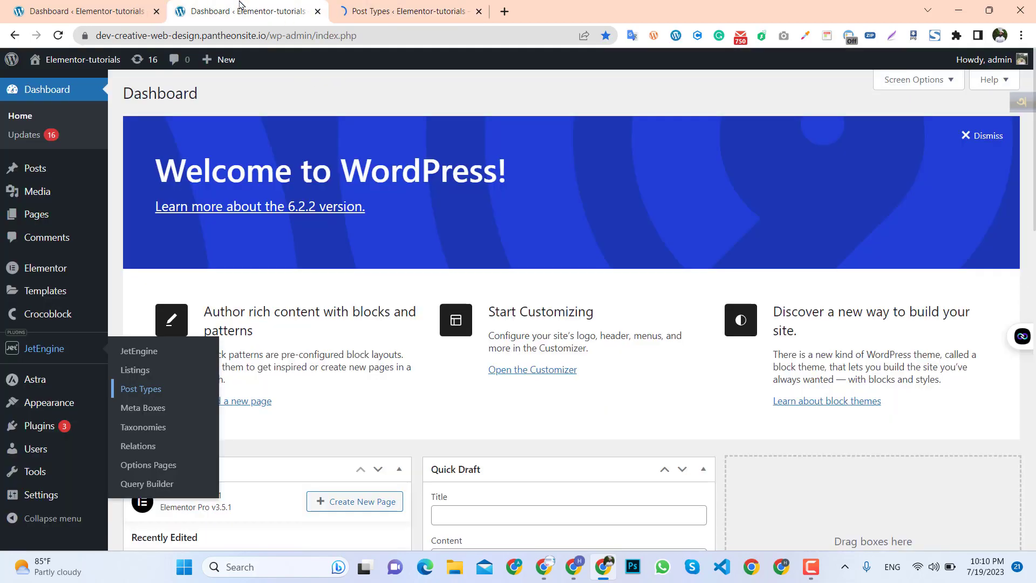
left_click(397, 11)
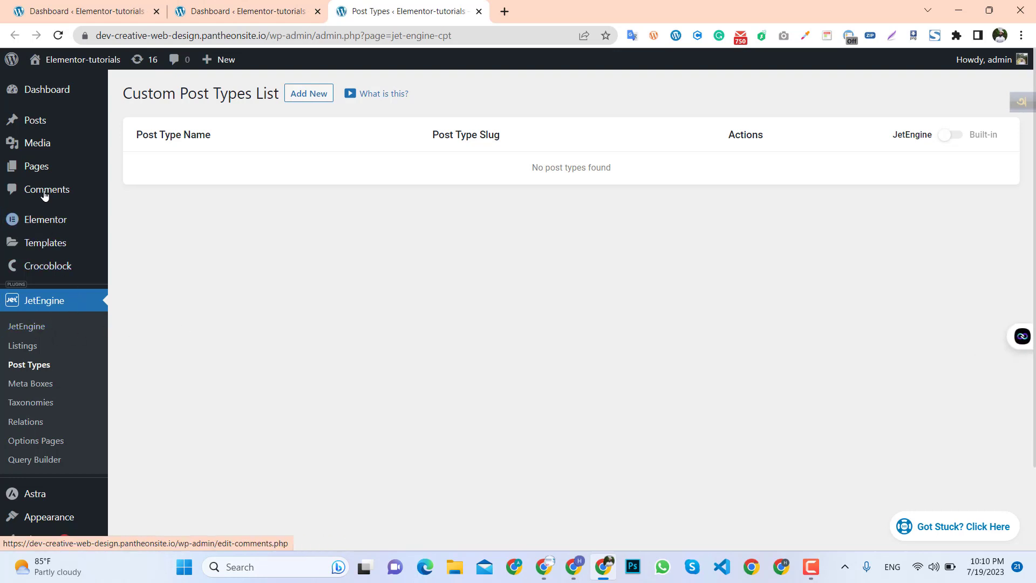
Start adding a new post type and name it Custom post type.
mouse_move(39, 129)
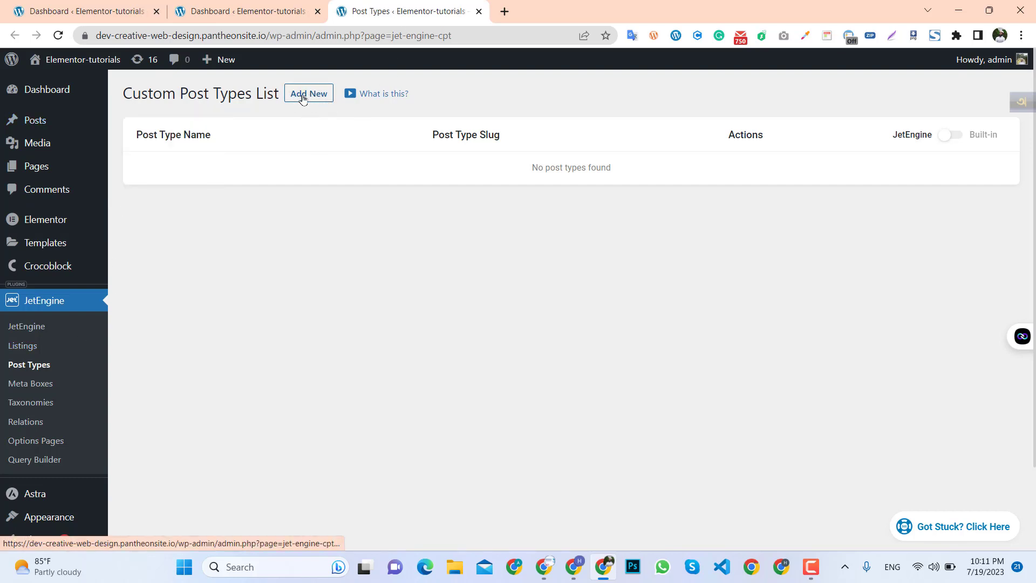
mouse_move(37, 171)
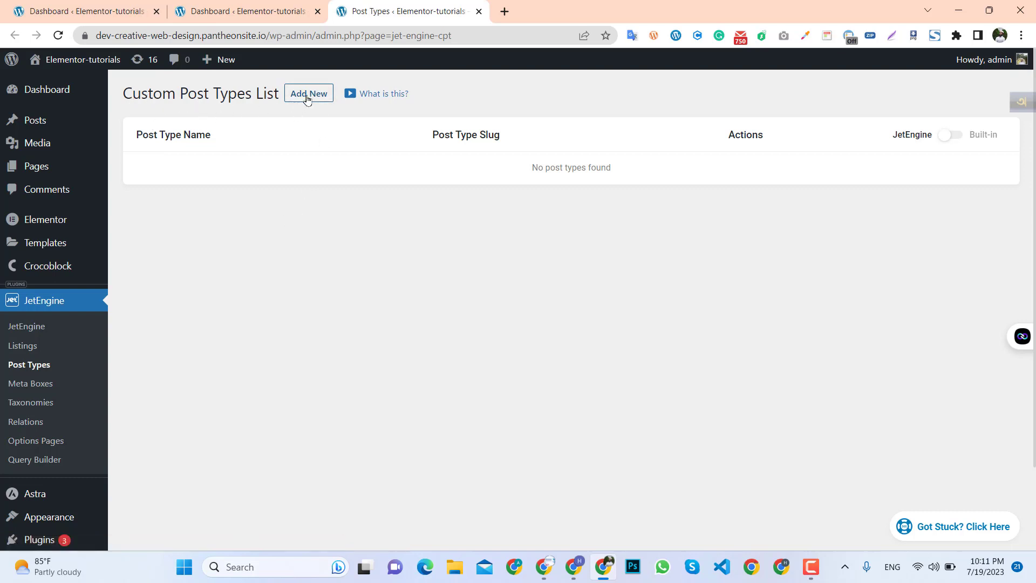
left_click(324, 97)
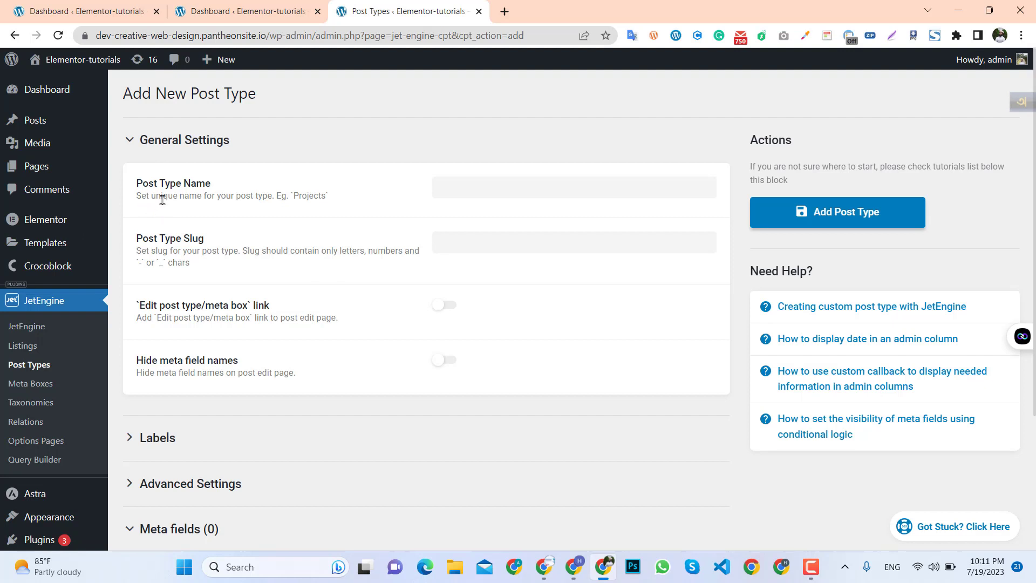
left_click(449, 186)
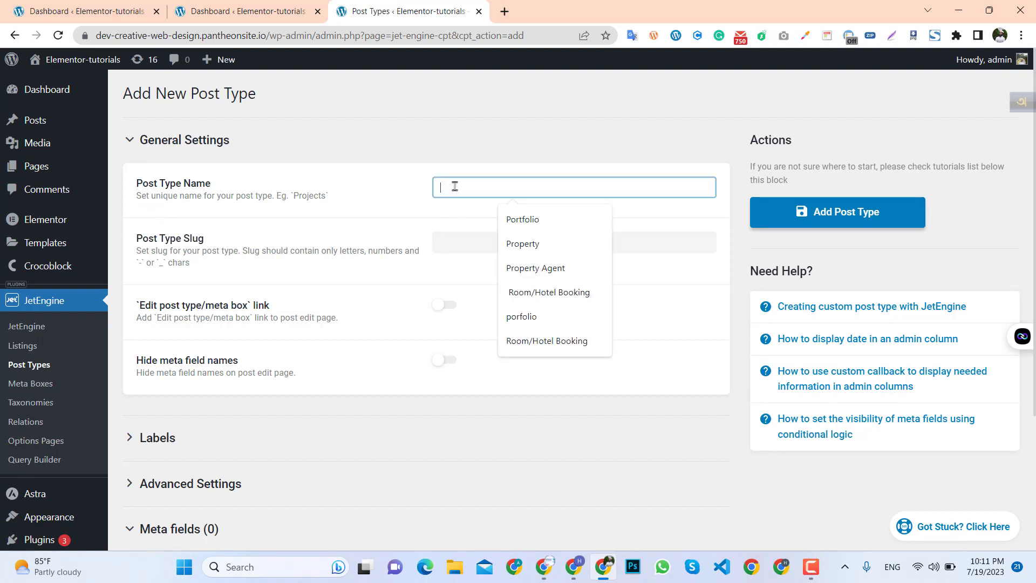
type("Cust")
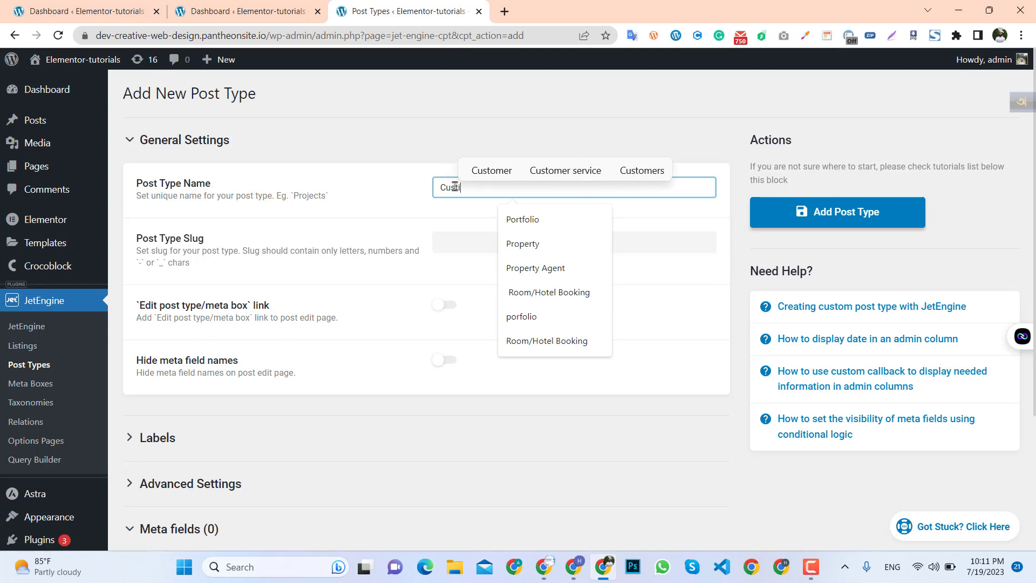
type("om post")
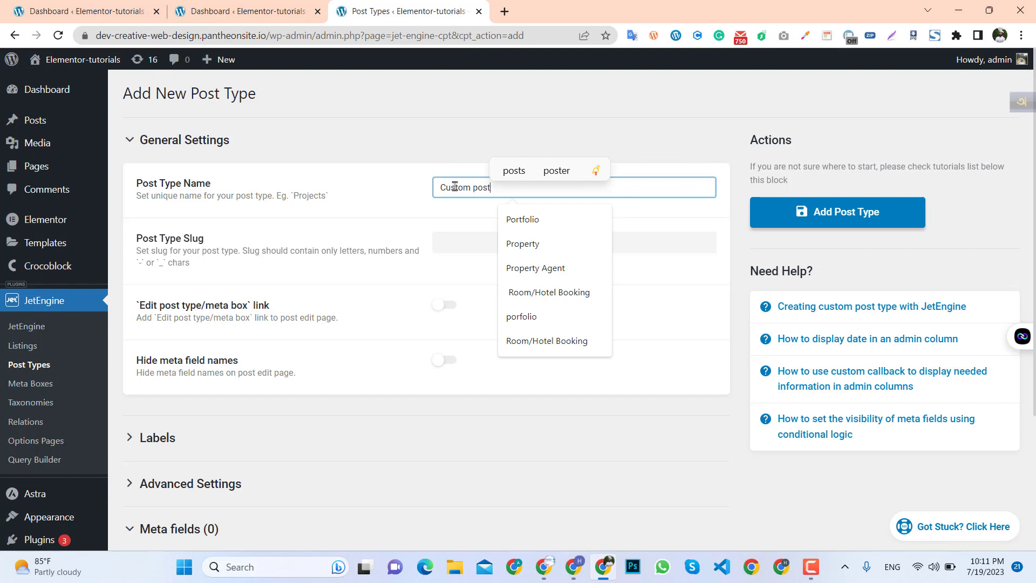
type(" typ")
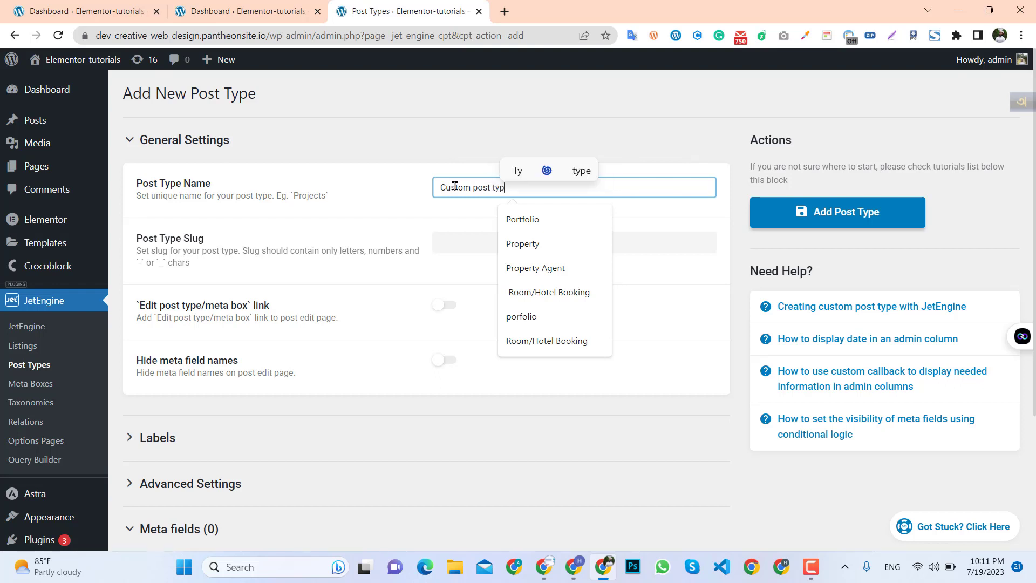
type("e")
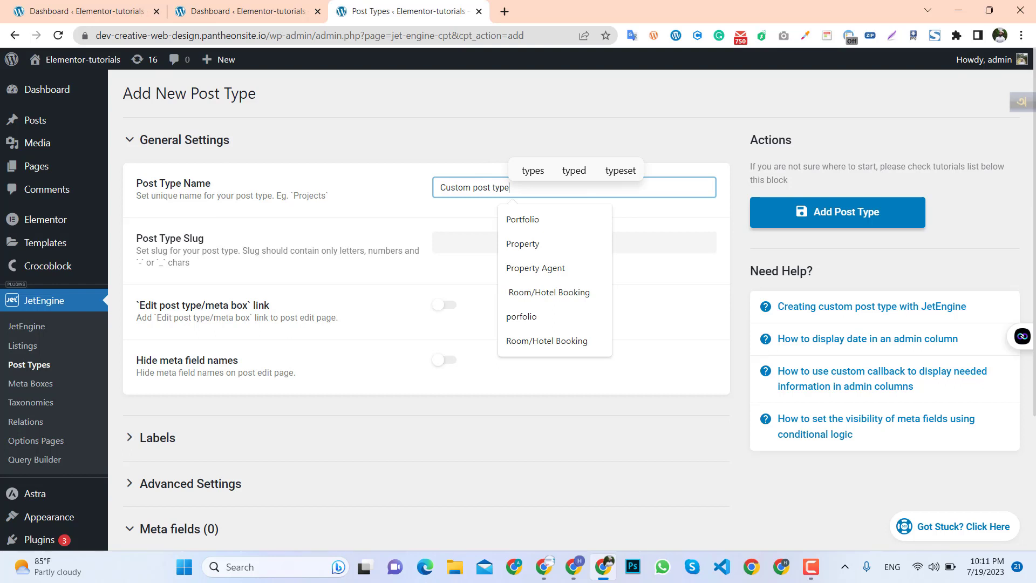
Accept the generated slug custom-post-type and add the new post type.
left_click(386, 219)
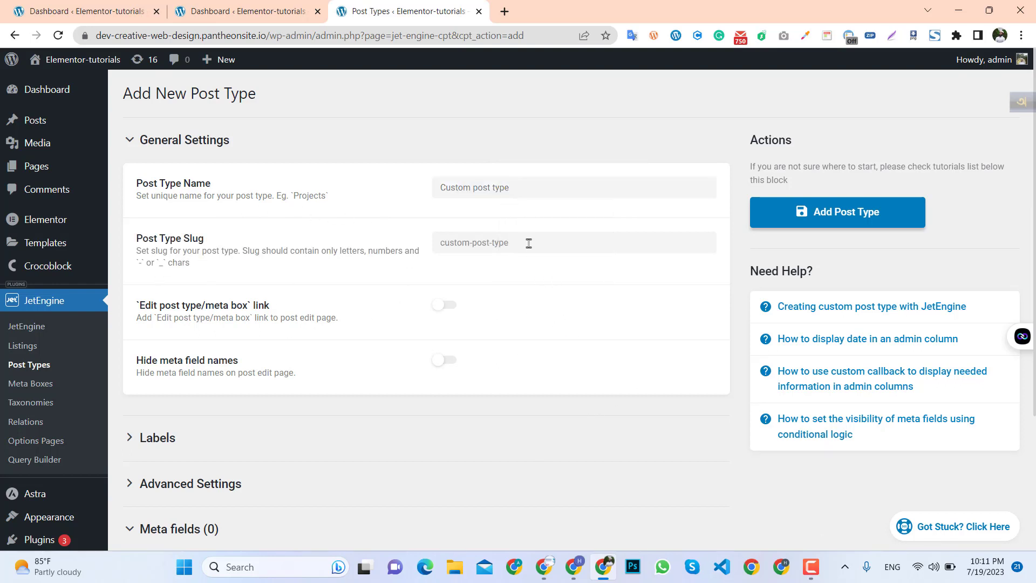
left_click(529, 243)
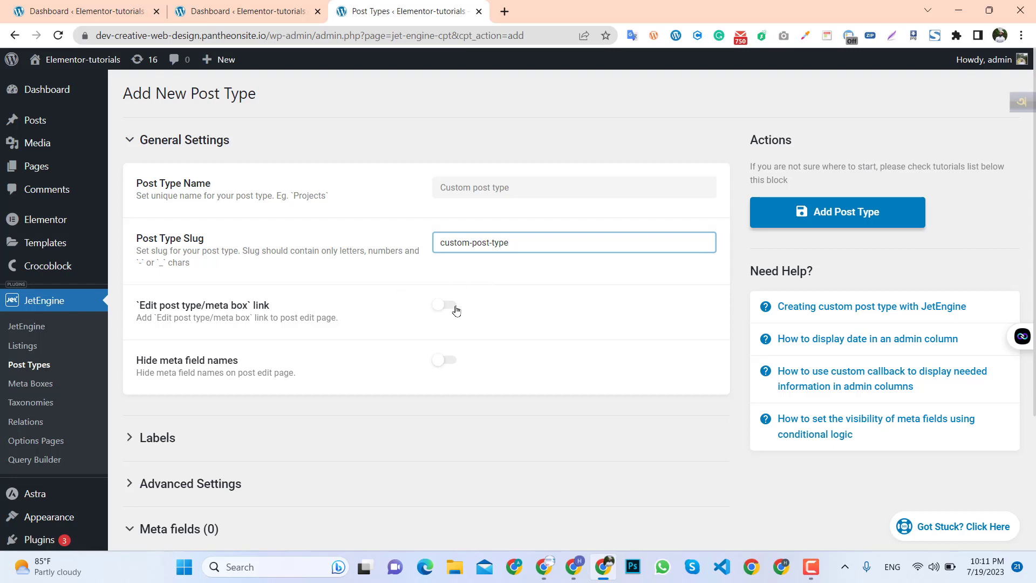
scroll(393, 389, "down", 2)
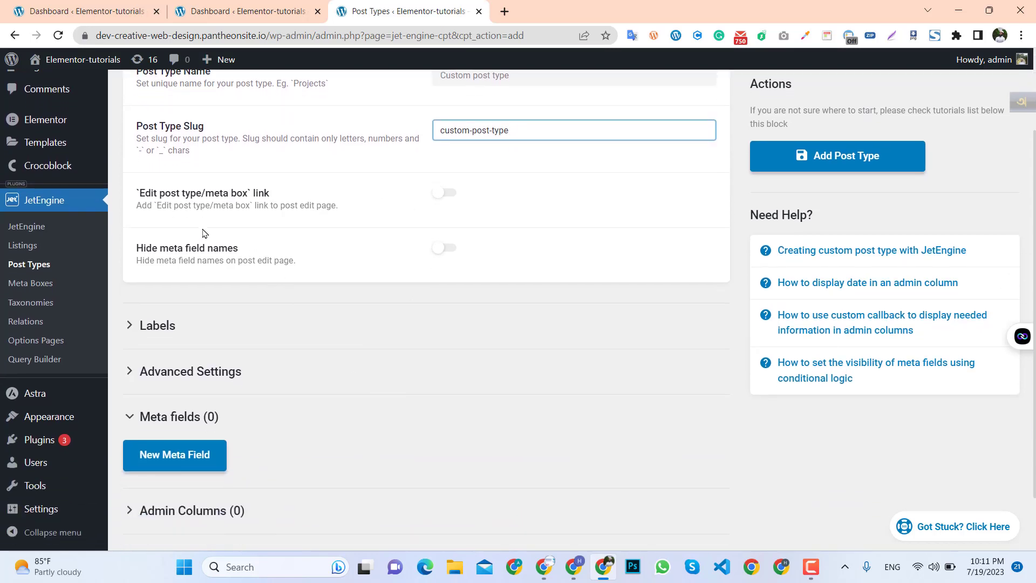
scroll(322, 303, "down", 2)
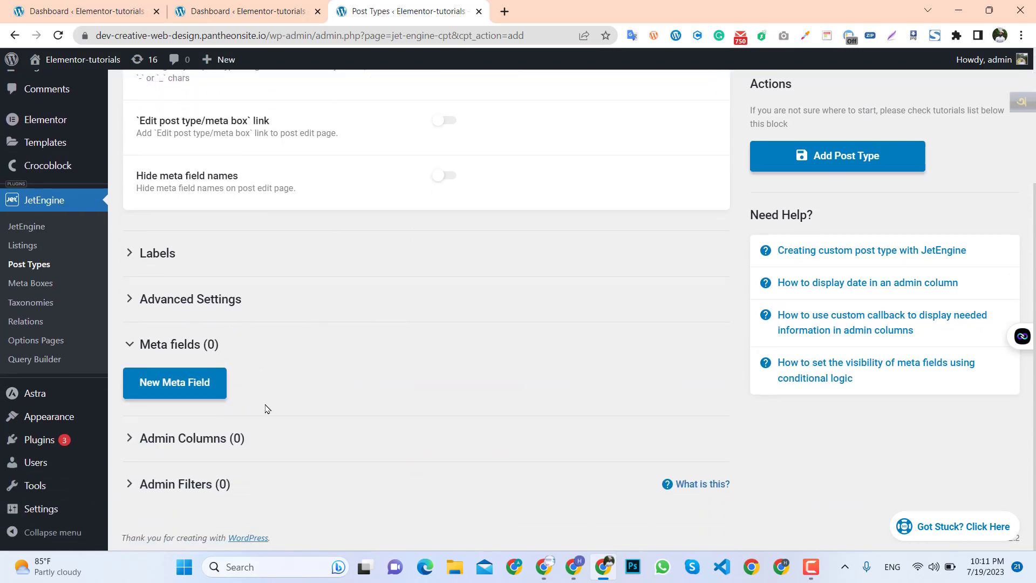
scroll(265, 408, "up", 3)
left_click(842, 222)
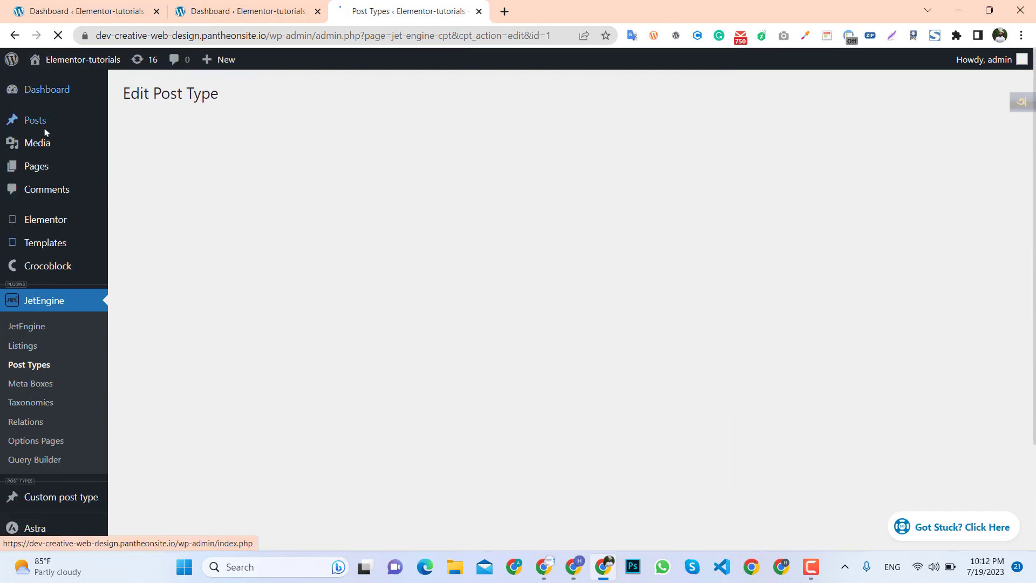
Examine the saved post type's settings and its new Custom post type entry in the admin menu.
scroll(44, 399, "down", 1)
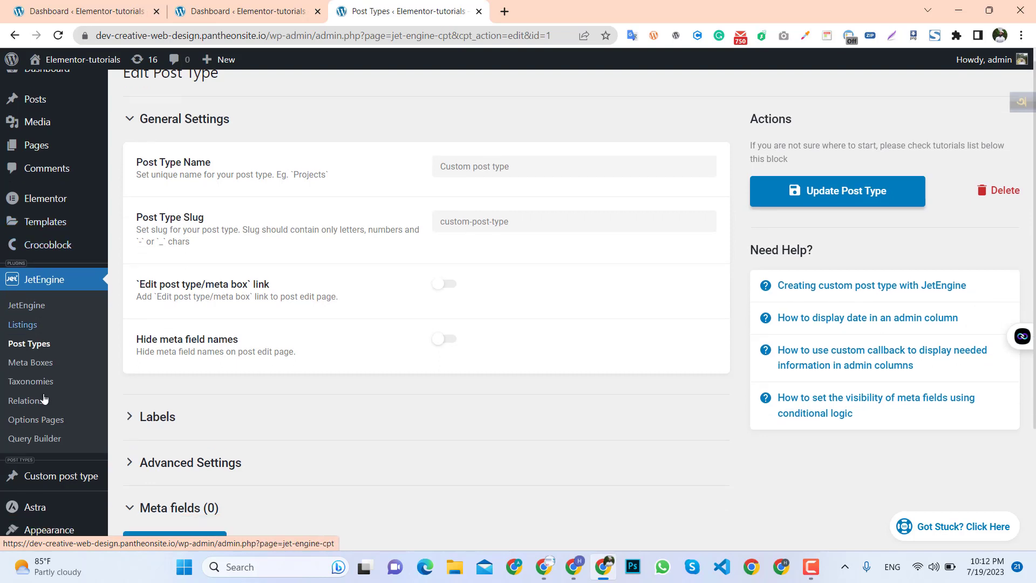
scroll(44, 399, "down", 1)
scroll(60, 421, "down", 2)
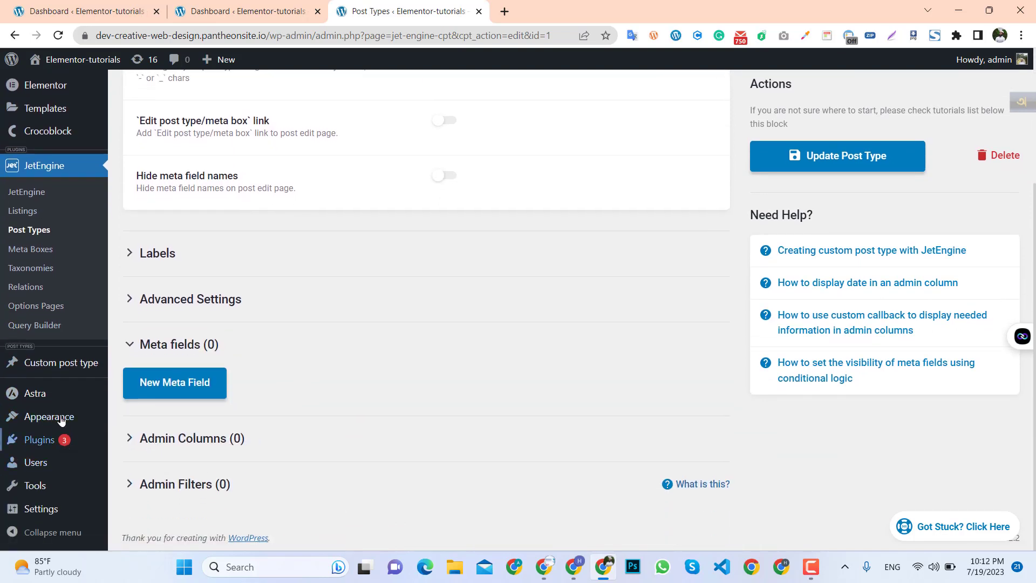
mouse_move(59, 378)
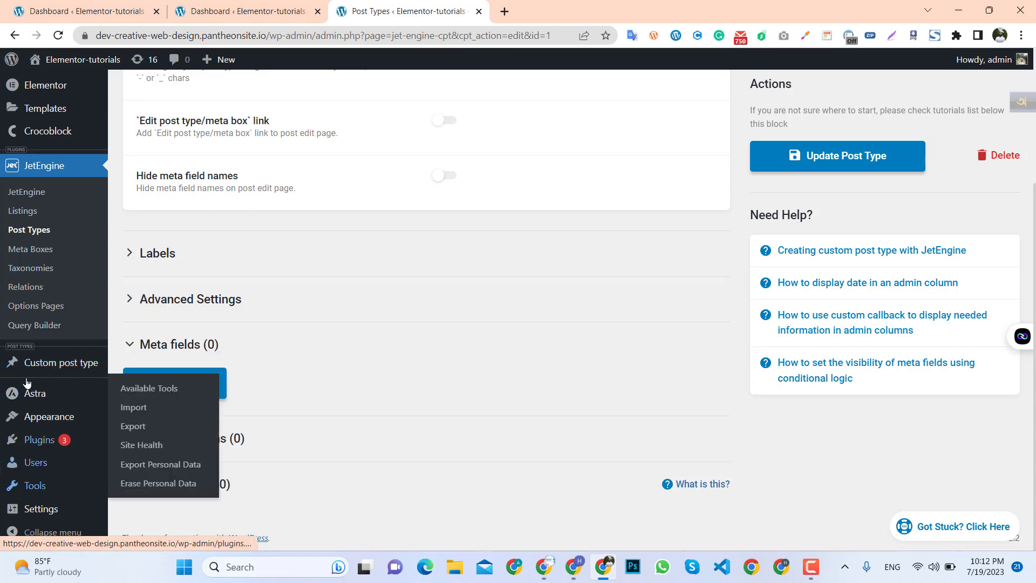
scroll(69, 481, "up", 3)
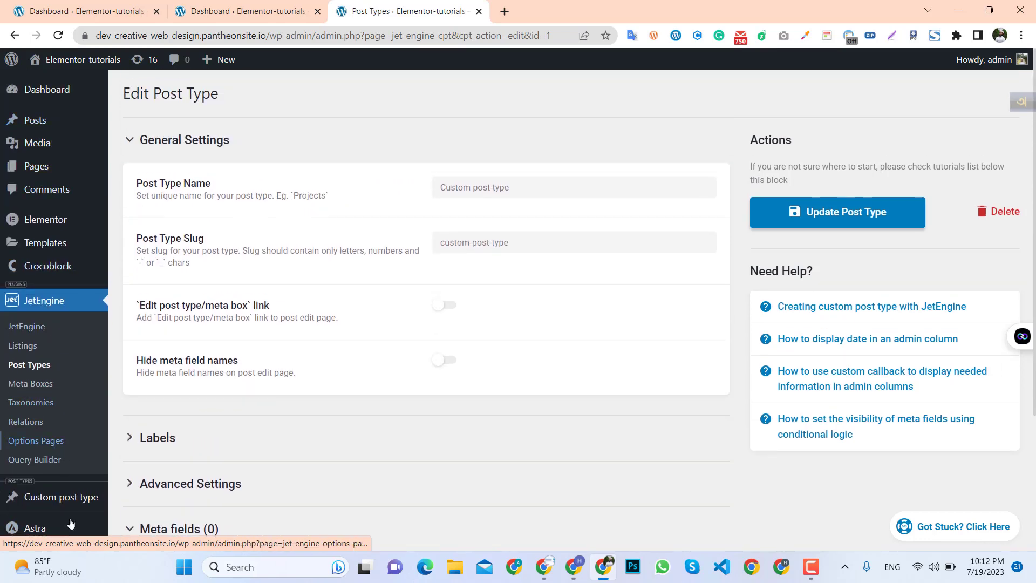
scroll(71, 518, "down", 3)
key("ctrl+shift+Tab")
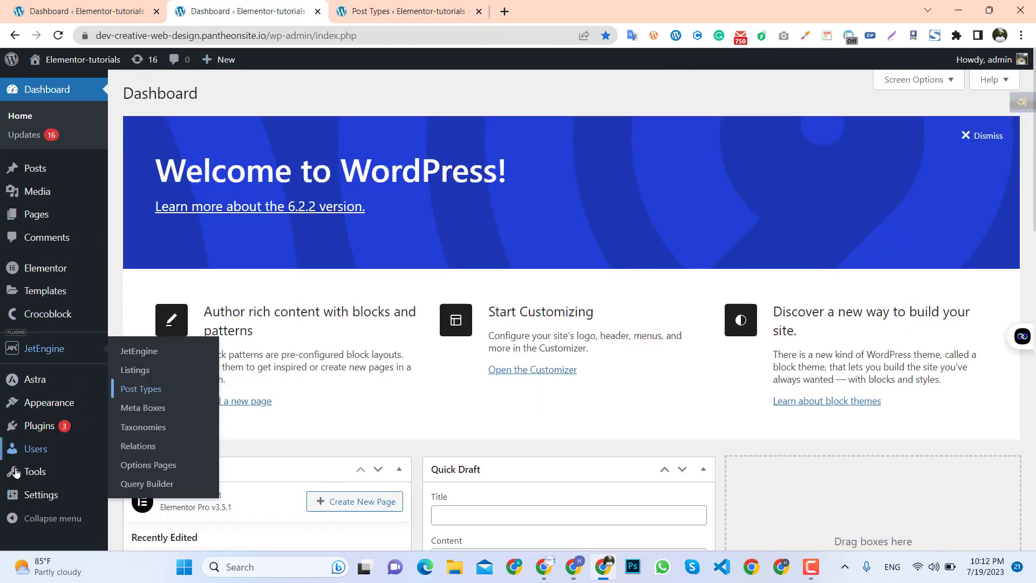
scroll(16, 473, "down", 2)
scroll(34, 493, "up", 2)
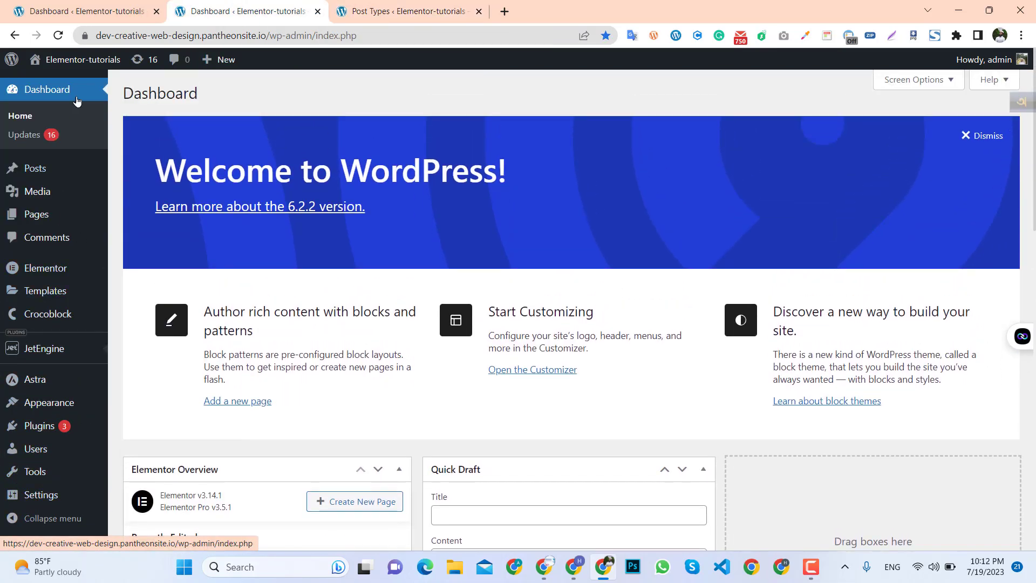
left_click(356, 11)
scroll(300, 419, "up", 3)
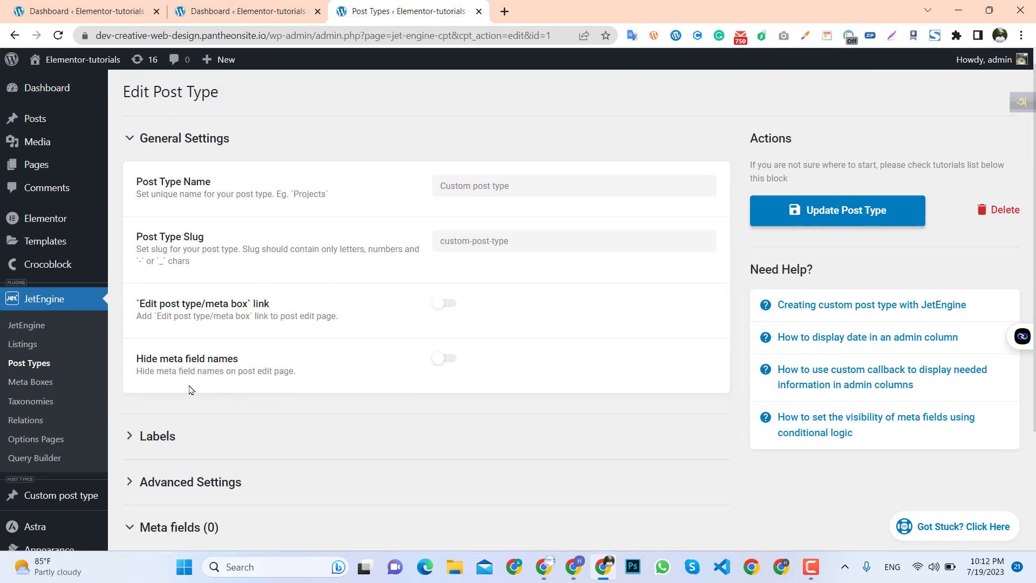
scroll(32, 469, "down", 2)
mouse_move(42, 525)
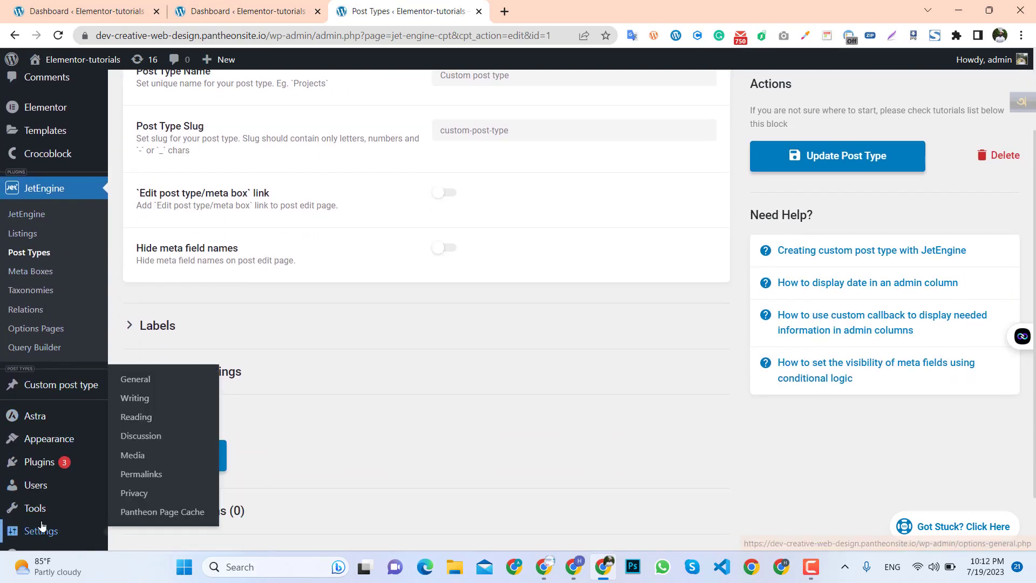
scroll(51, 394, "up", 2)
scroll(37, 481, "down", 1)
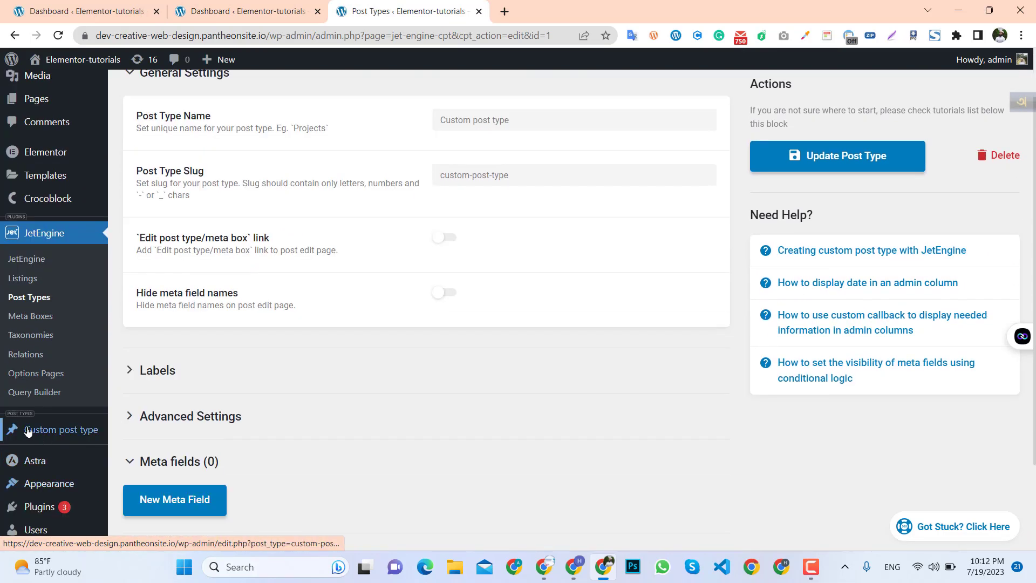
mouse_move(13, 440)
scroll(37, 442, "up", 1)
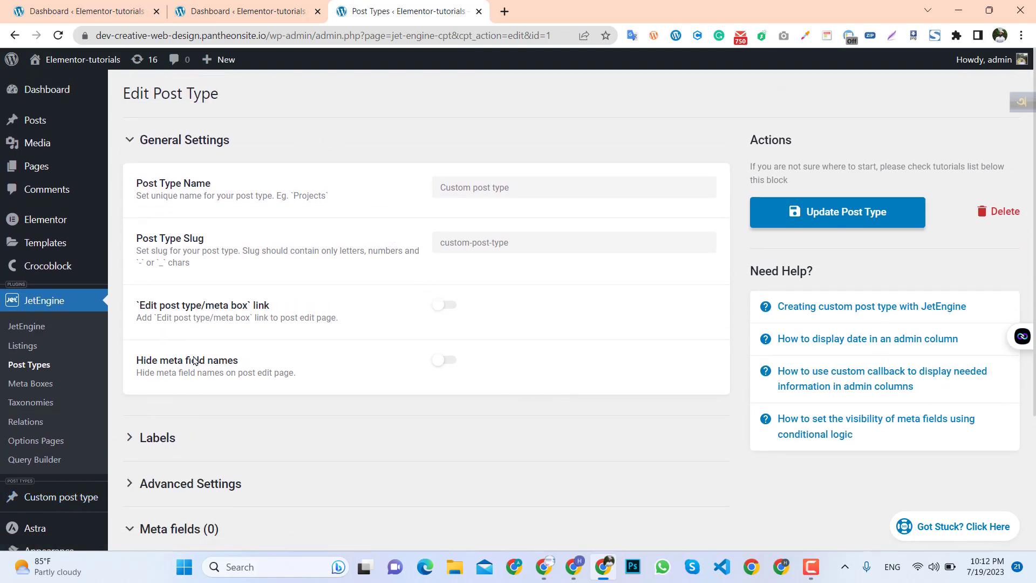
mouse_move(59, 500)
scroll(68, 502, "down", 1)
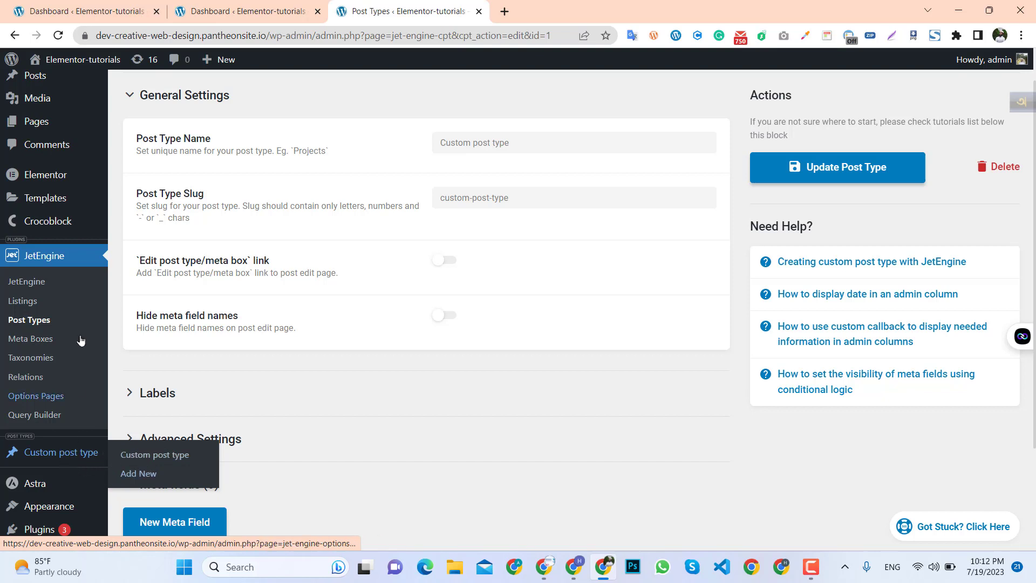
scroll(69, 117, "up", 1)
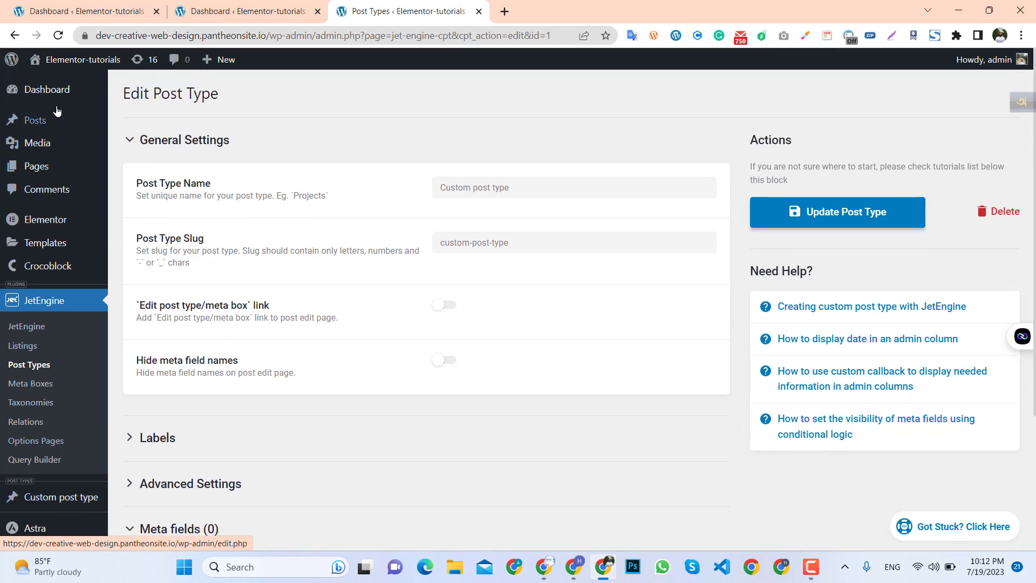
Open a new standard post in a separate browser tab.
mouse_move(48, 120)
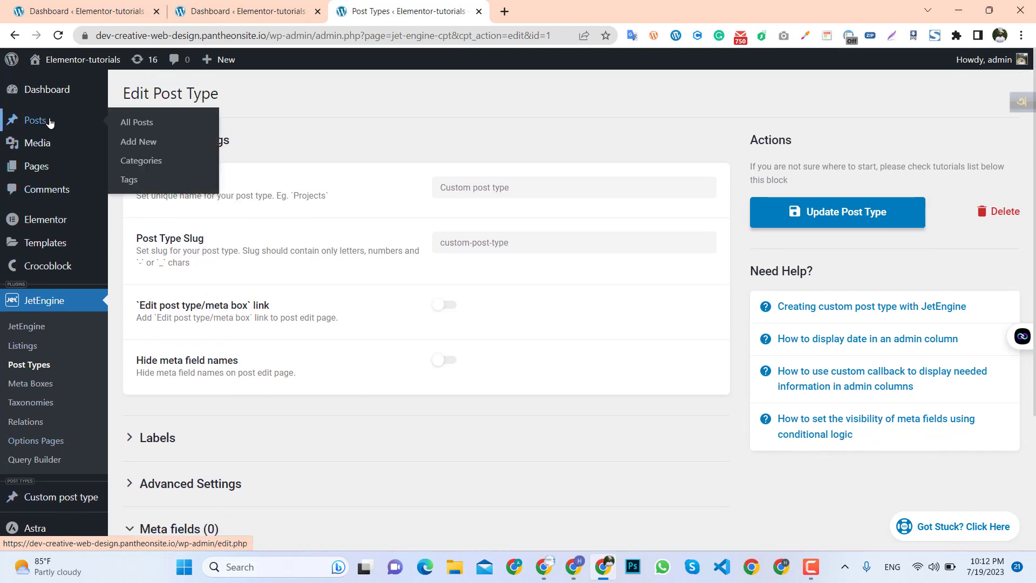
left_click(143, 144, "ctrl")
left_click(589, 6)
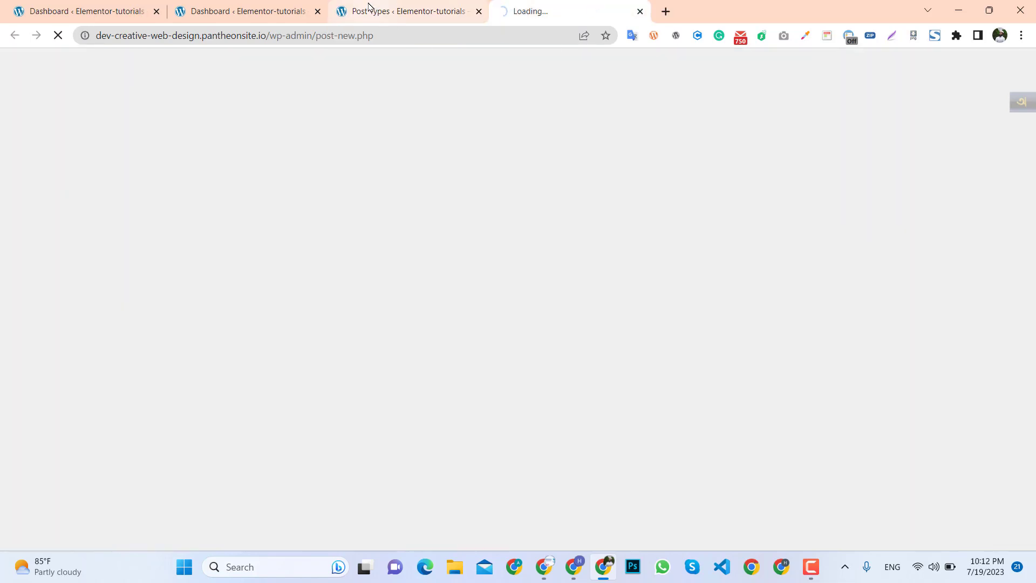
left_click(370, 9)
left_click(551, 6)
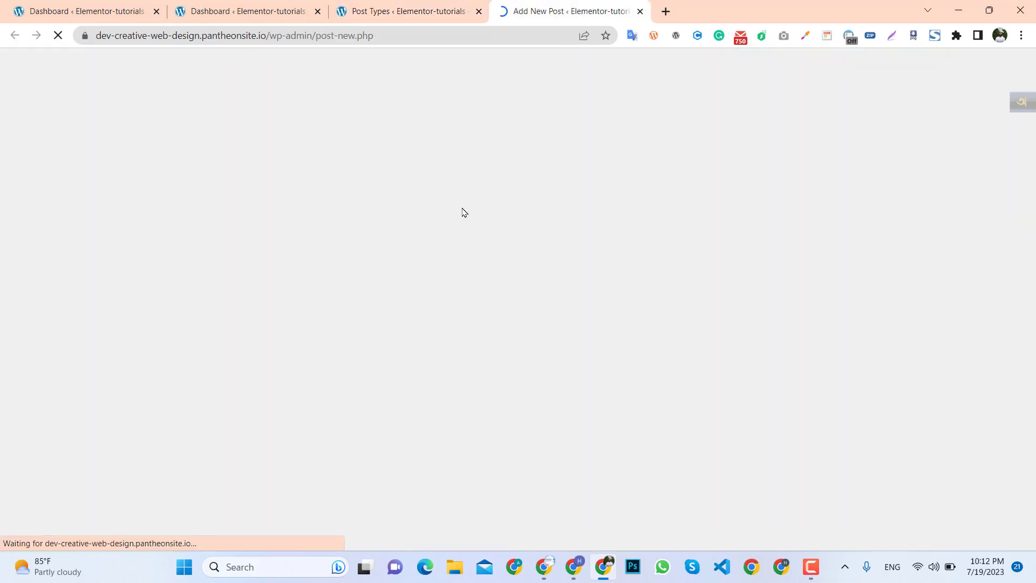
left_click(411, 7)
left_click(546, 10)
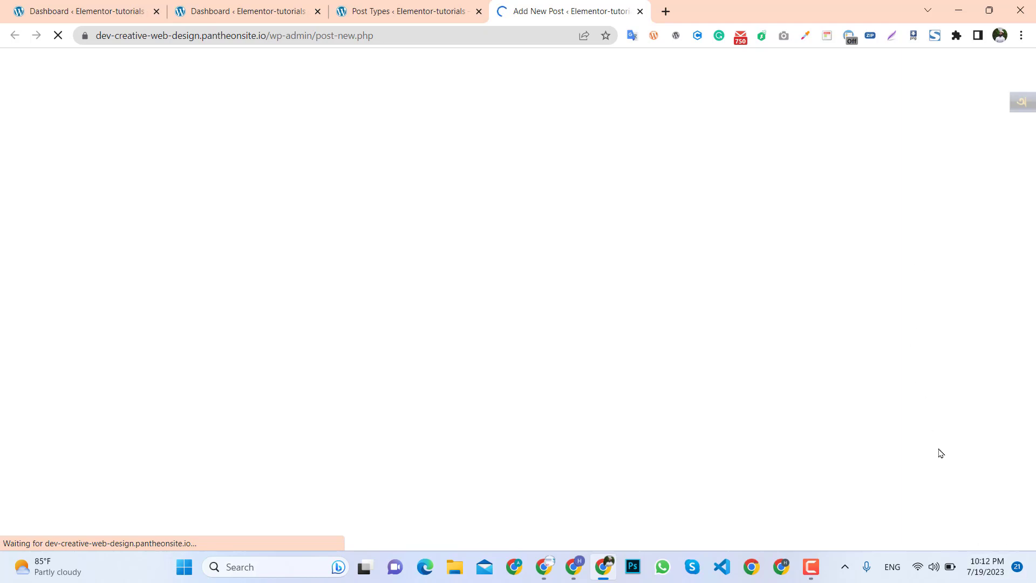
left_click(412, 8)
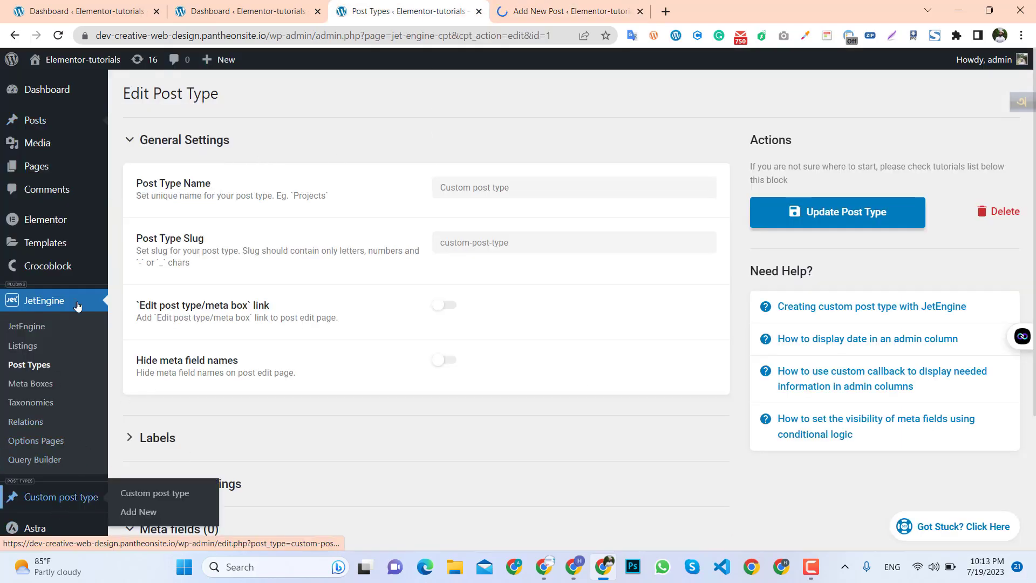
Review the new post editor's sidebar options alongside the post type settings.
mouse_move(41, 122)
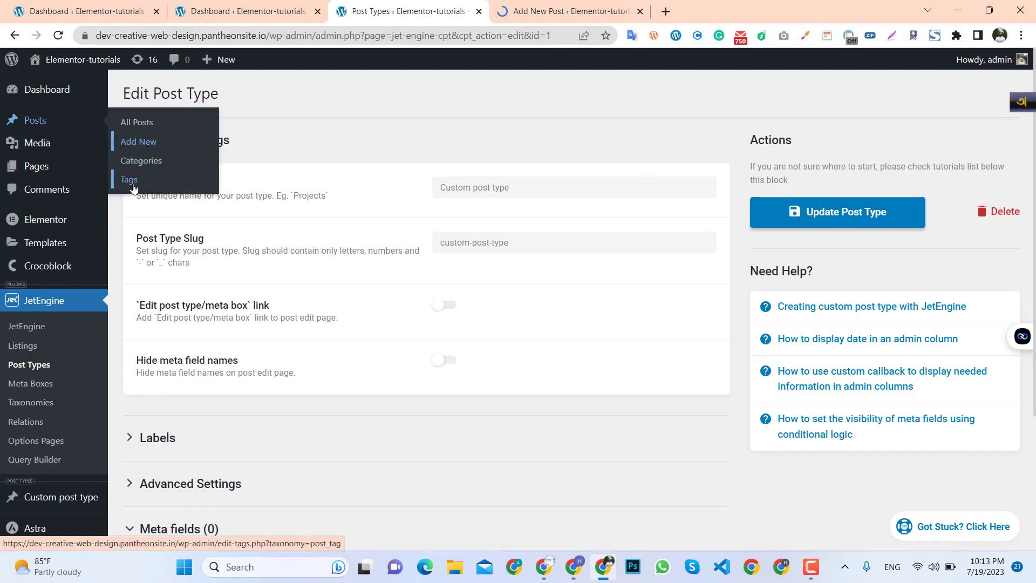
left_click(538, 9)
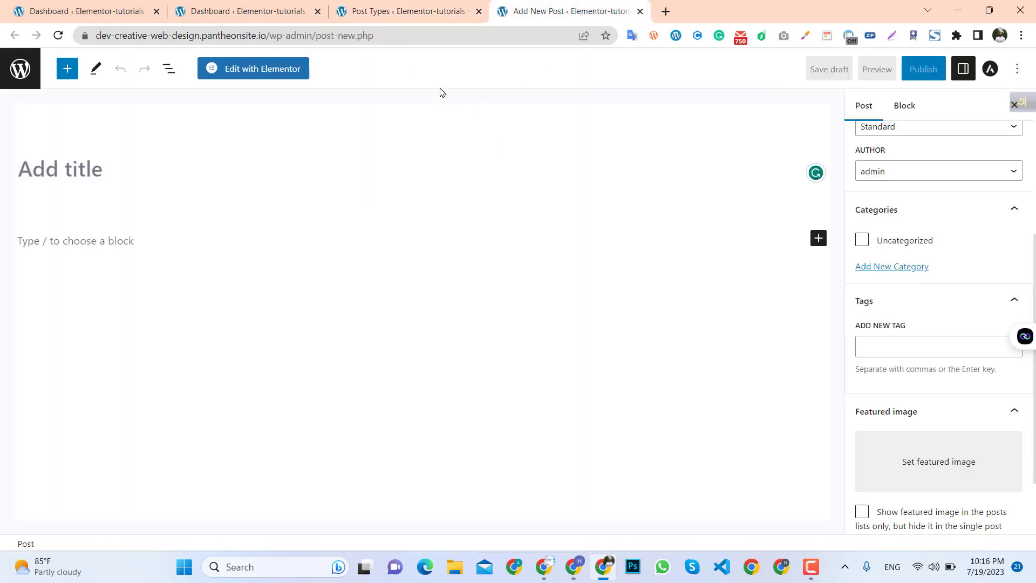
left_click(398, 11)
left_click(532, 6)
scroll(999, 324, "down", 2)
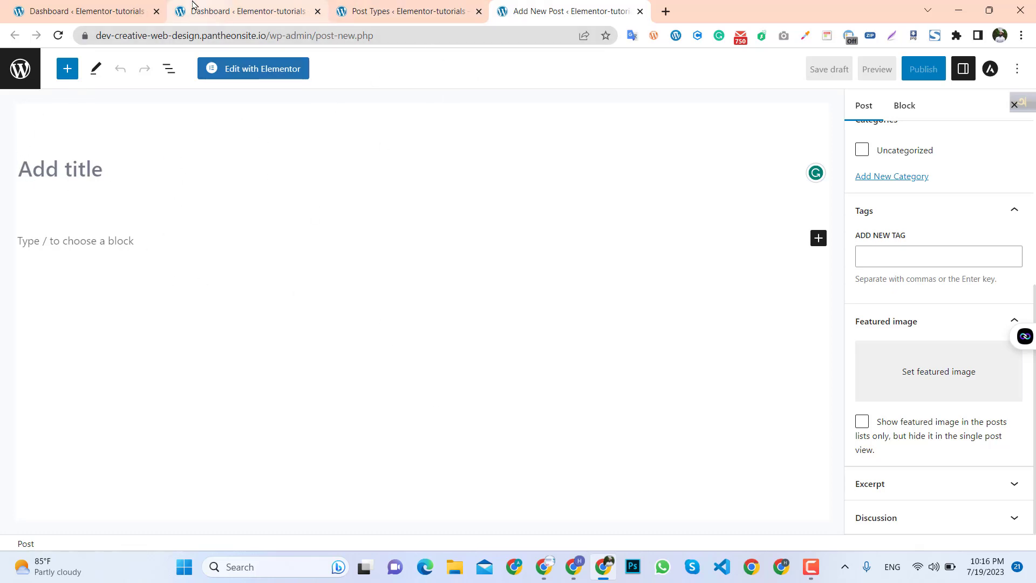
Reopen a new post editor from the dashboard tab and close the earlier post tab.
left_click(216, 10)
mouse_move(38, 172)
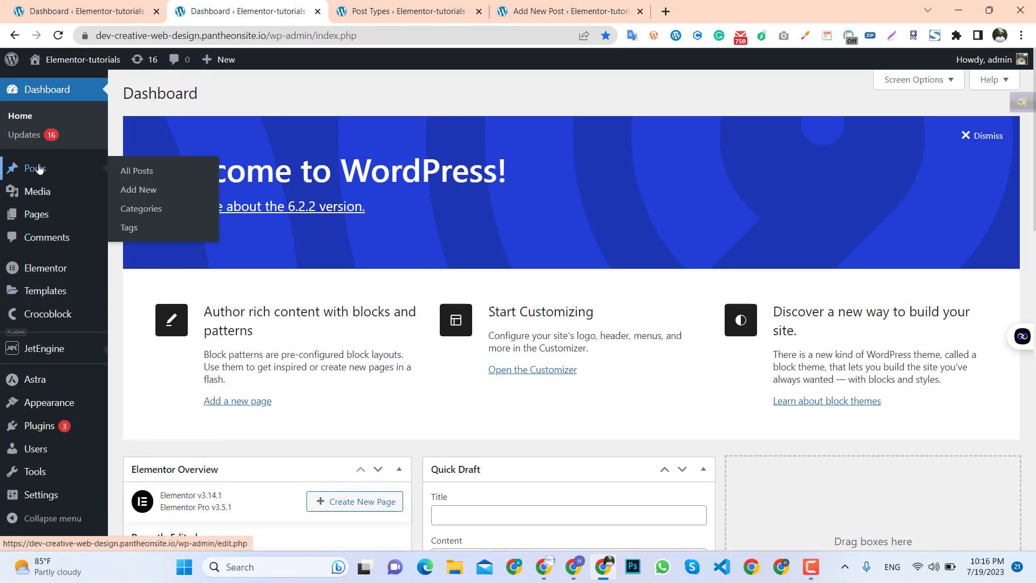
middle_click(138, 193)
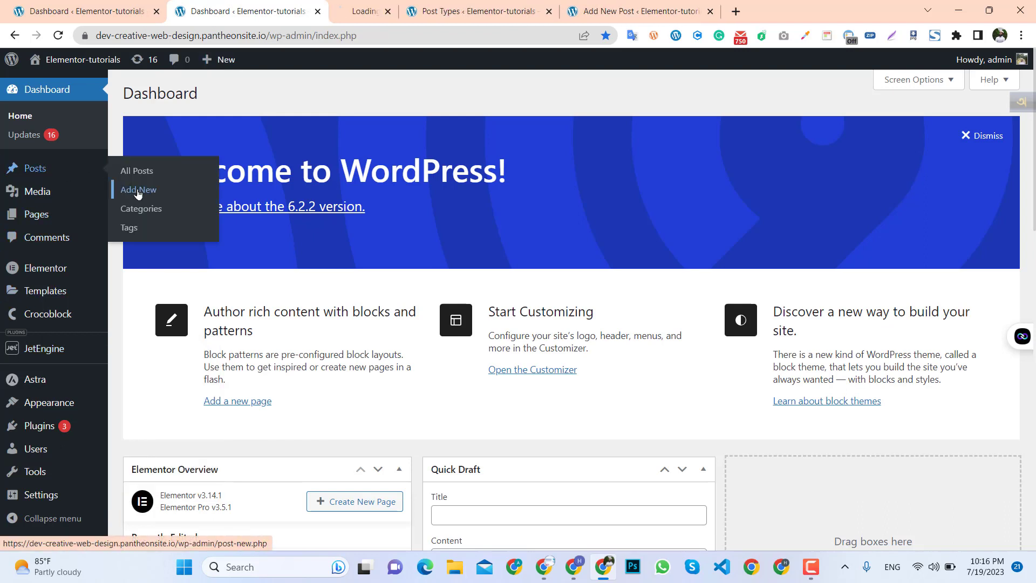
left_click(381, 11)
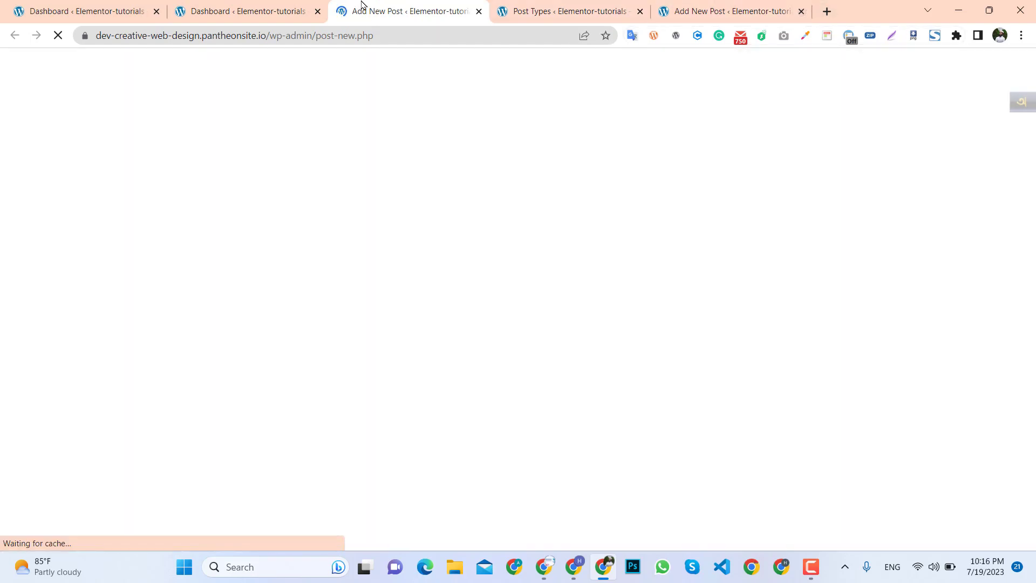
left_click(802, 10)
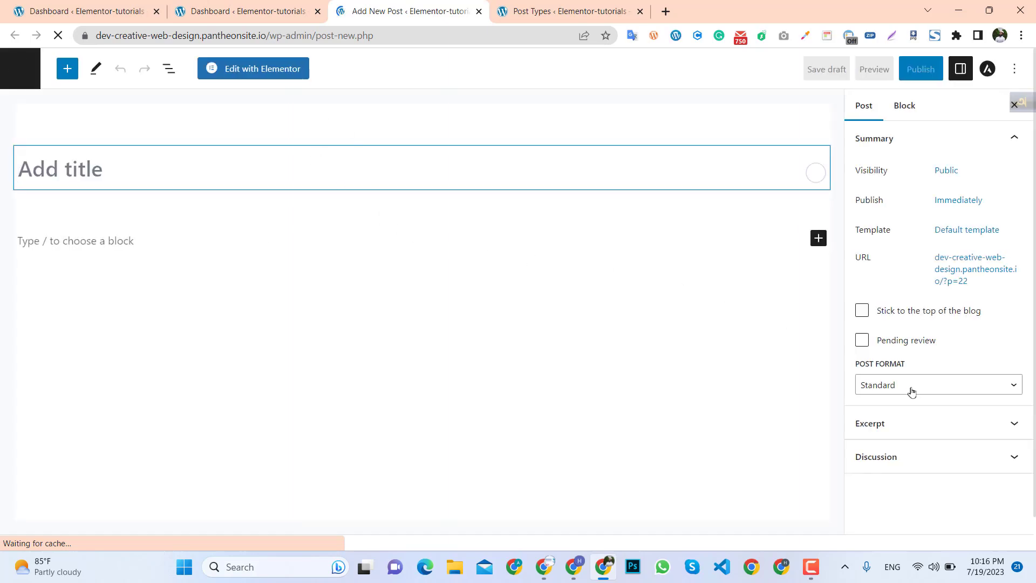
Compare the post editor's sidebar panels with the custom post type's supports settings and its admin menu entry.
scroll(927, 432, "down", 1)
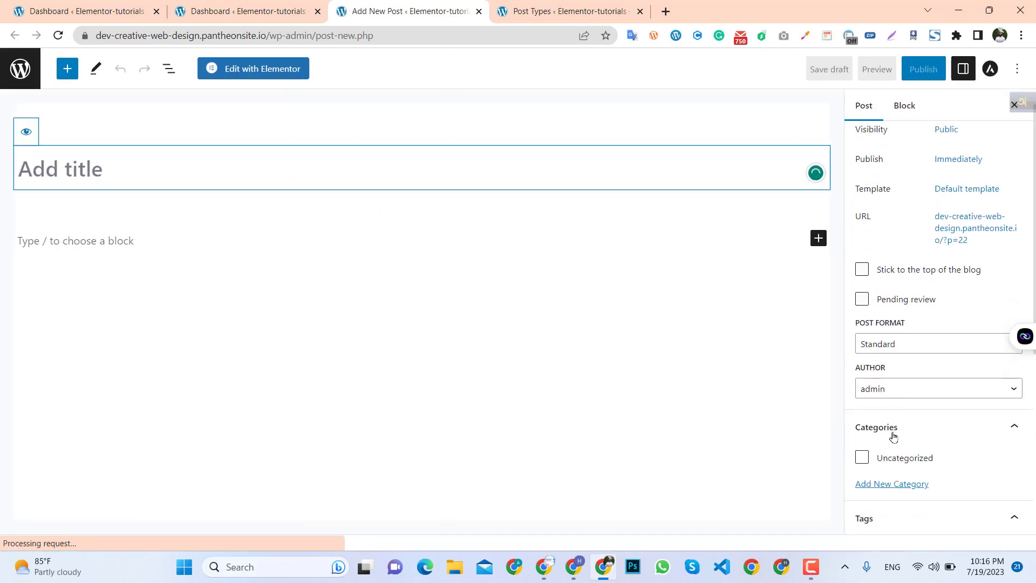
scroll(918, 388, "down", 3)
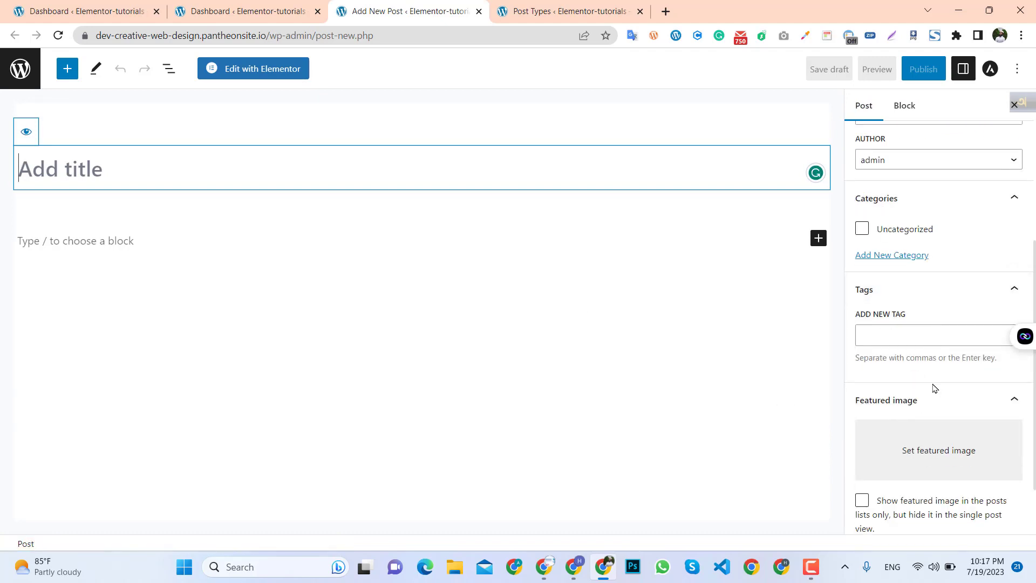
scroll(934, 387, "down", 1)
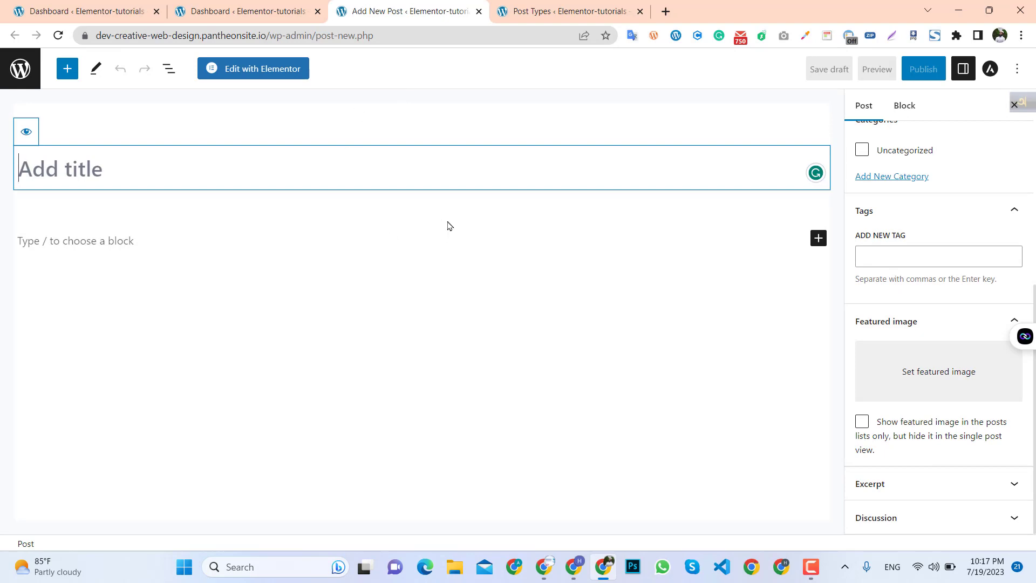
left_click(528, 8)
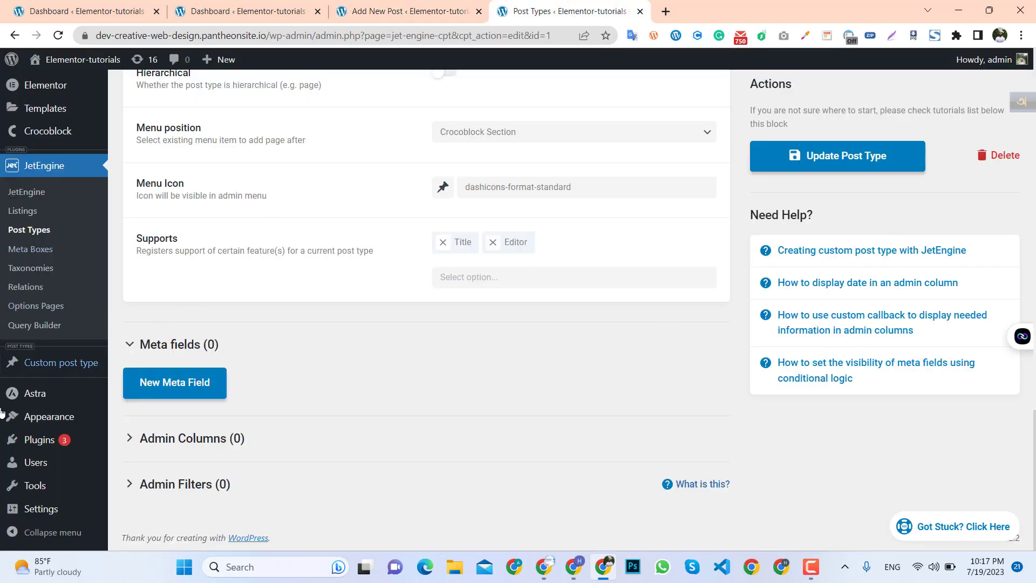
scroll(224, 370, "up", 5)
scroll(57, 475, "down", 3)
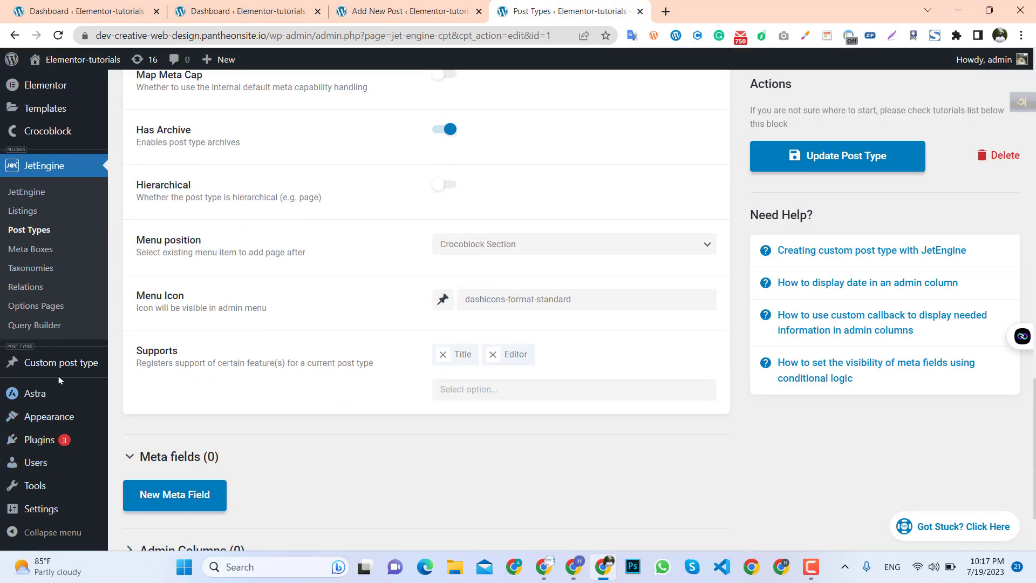
mouse_move(70, 362)
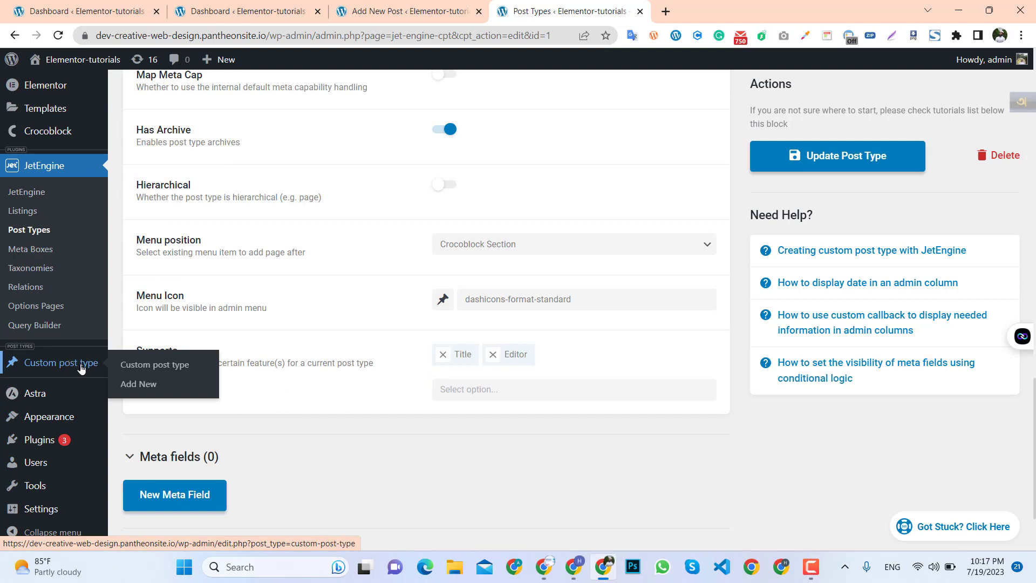
Open a new custom post type entry in a separate tab and switch between it and the standard post editor.
mouse_move(24, 375)
middle_click(150, 387)
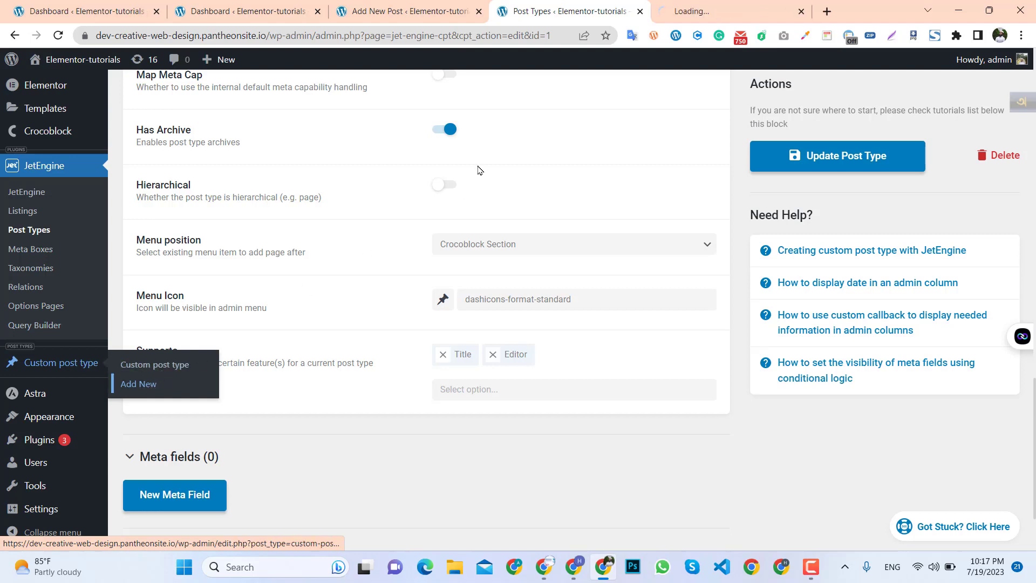
left_click(723, 11)
left_click(540, 4)
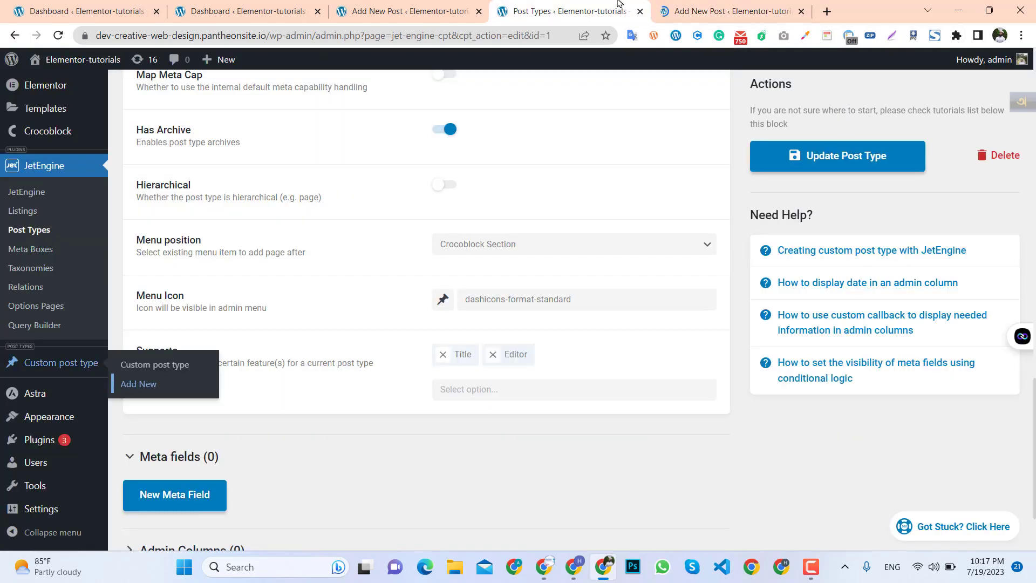
left_click(699, 7)
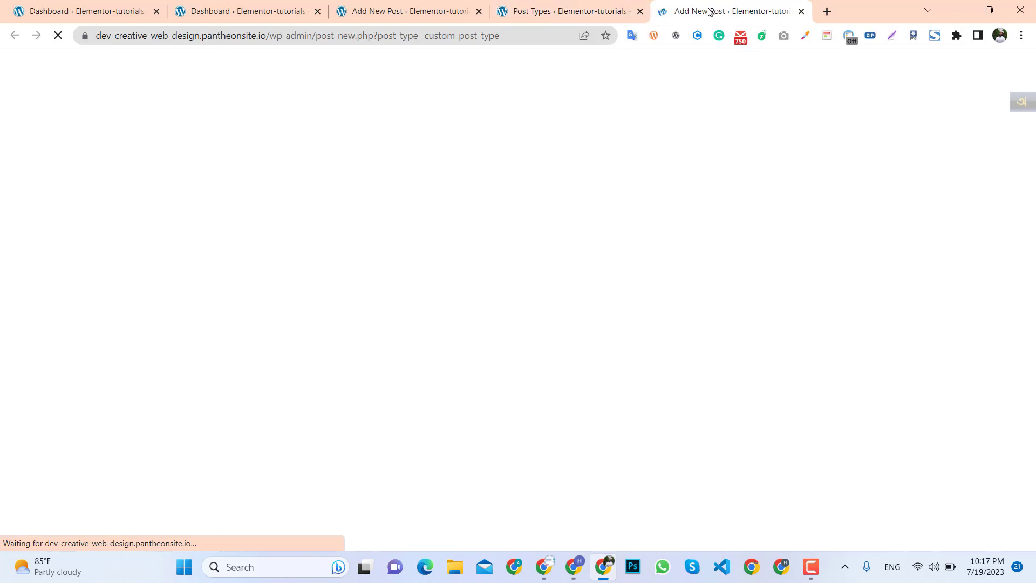
left_click(398, 11)
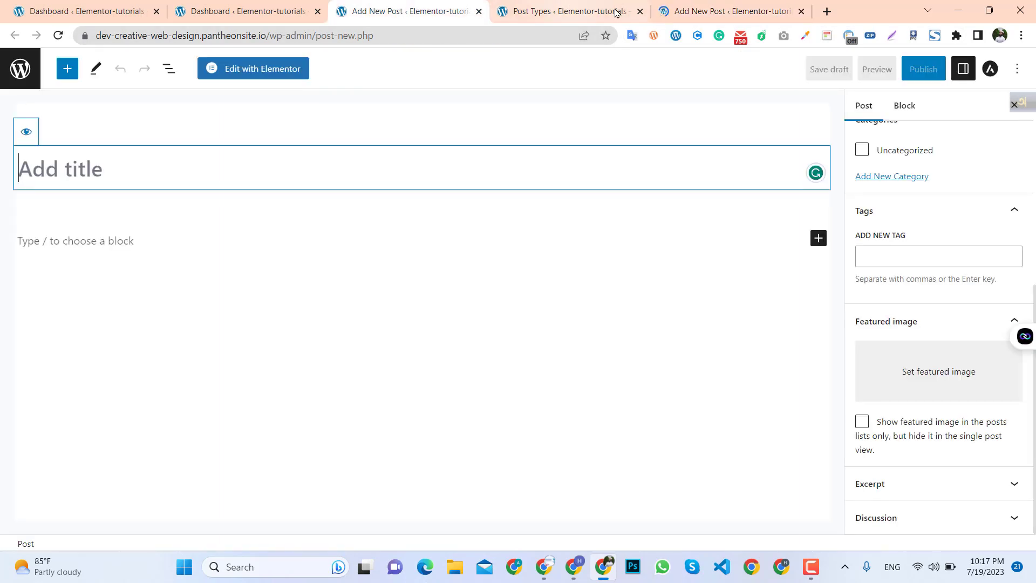
left_click(705, 10)
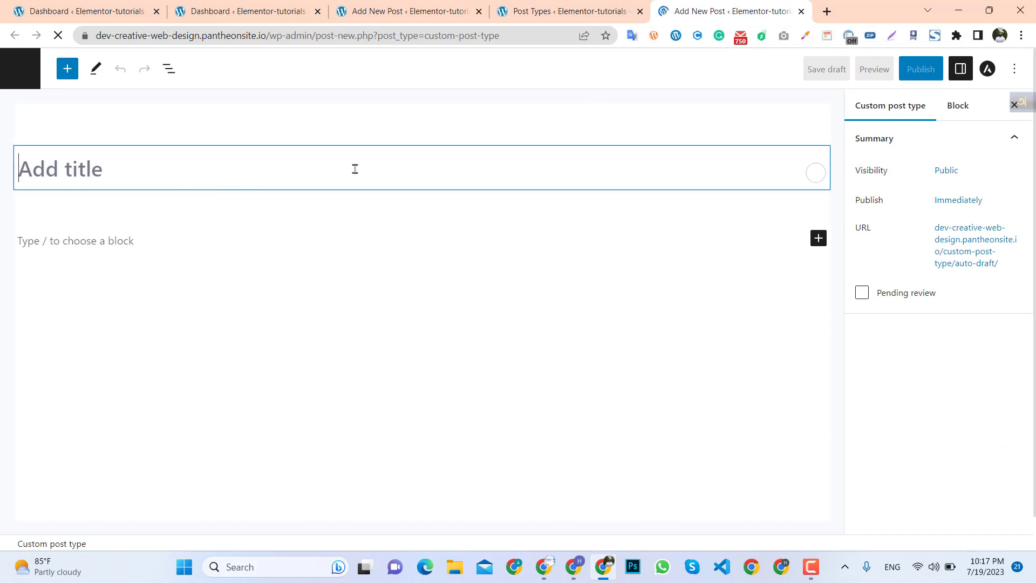
Compare the custom post type editor's sidebar with the standard post editor's panels and the post type settings.
left_click(159, 244)
left_click(155, 176)
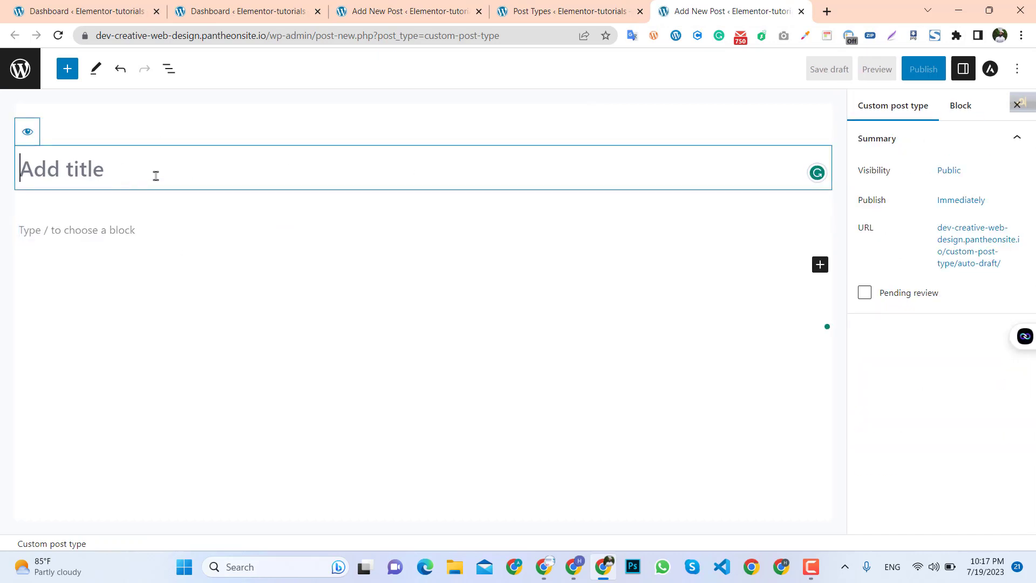
left_click(590, 8)
left_click(423, 9)
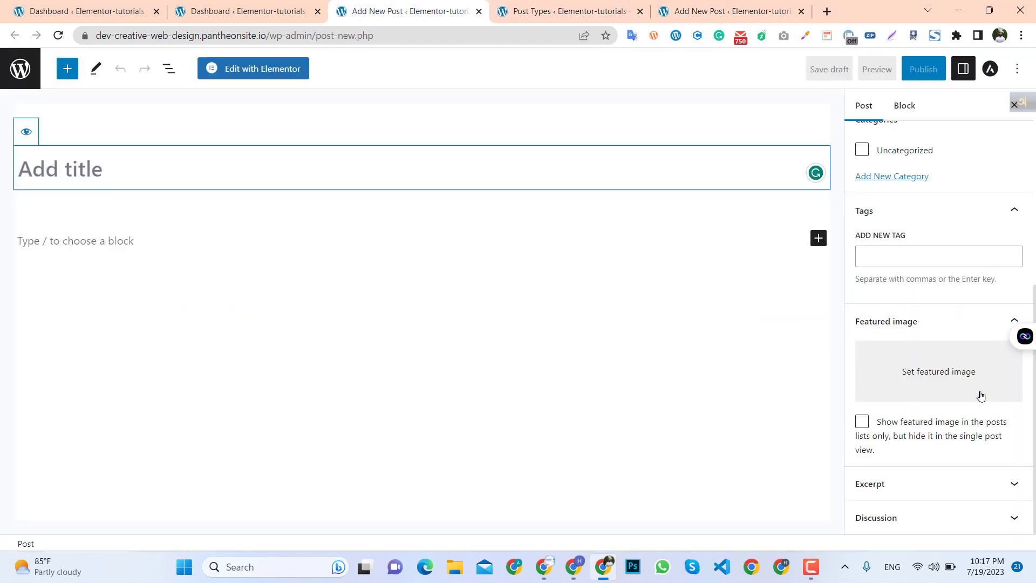
scroll(898, 323, "up", 1)
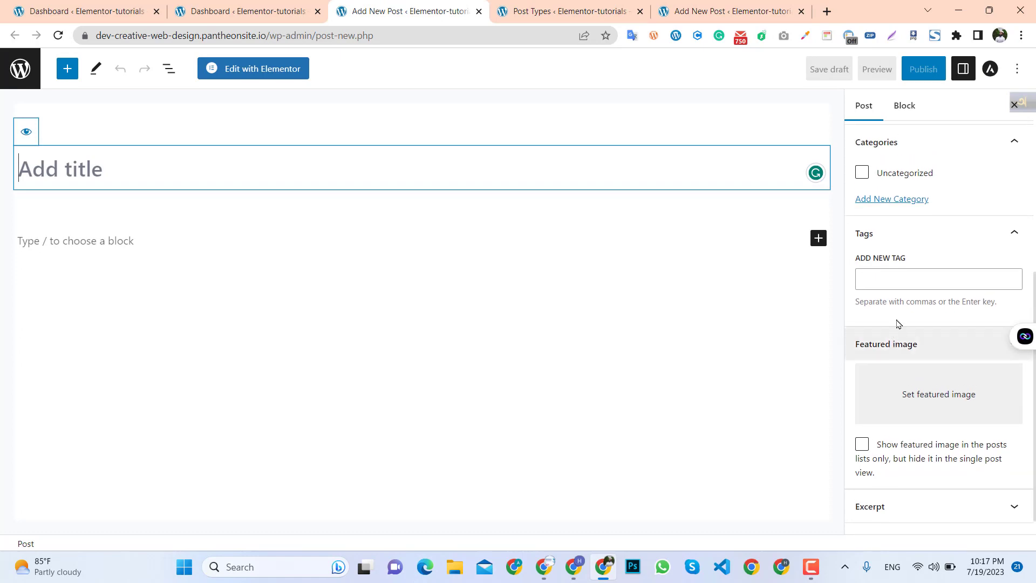
scroll(899, 324, "up", 2)
scroll(916, 374, "down", 3)
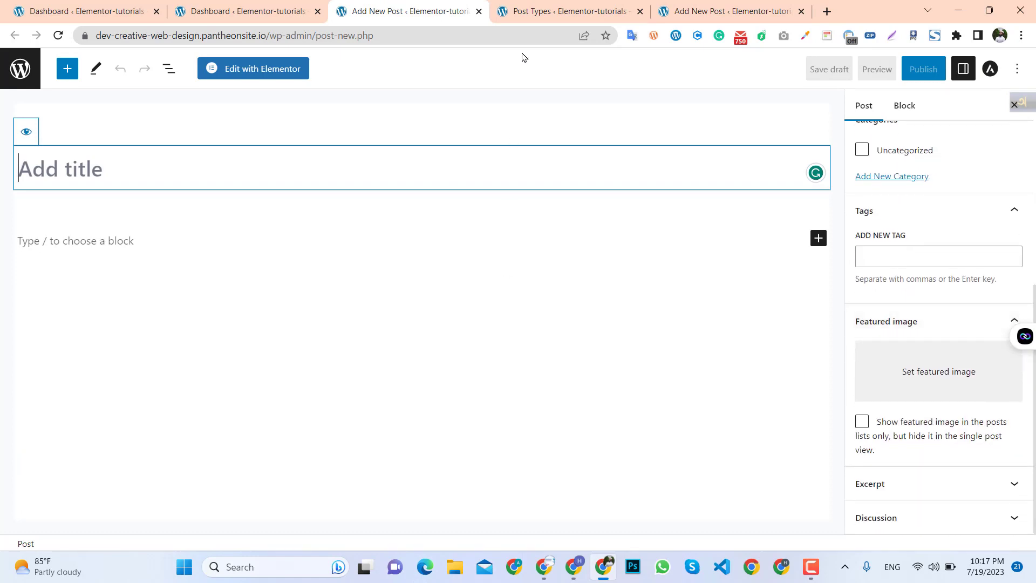
left_click(712, 11)
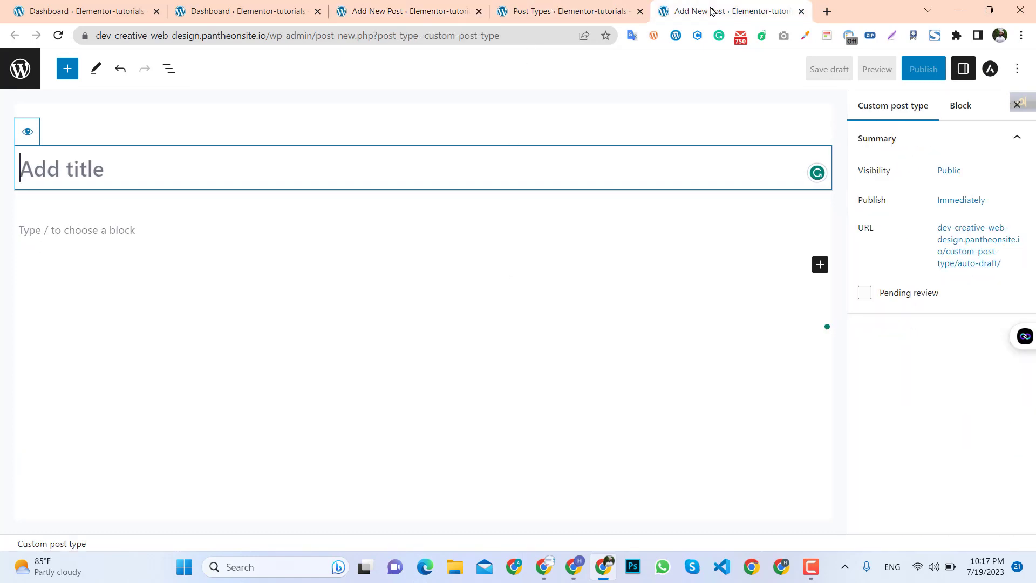
left_click(589, 11)
scroll(218, 335, "down", 1)
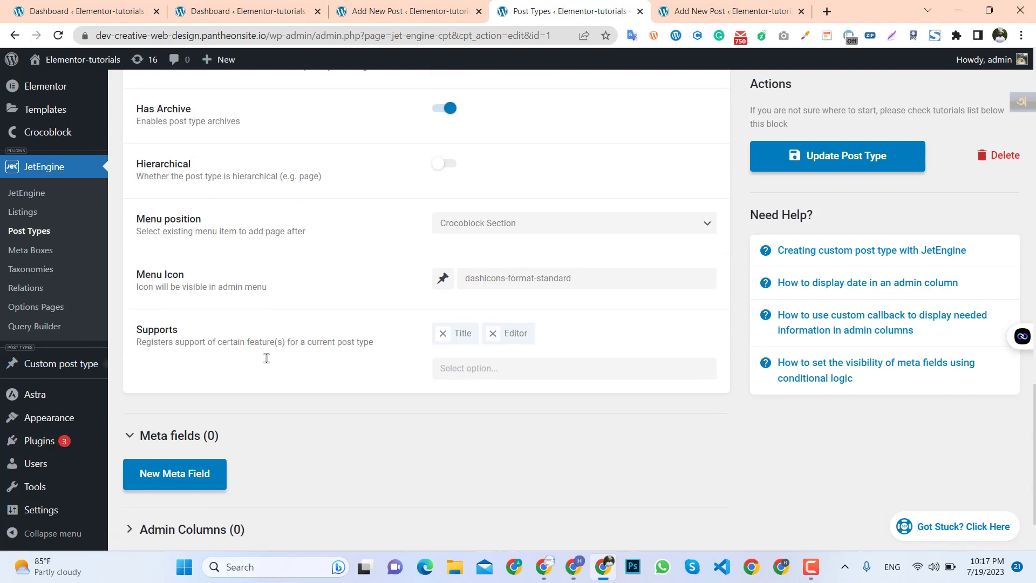
scroll(219, 334, "up", 5)
scroll(219, 332, "up", 12)
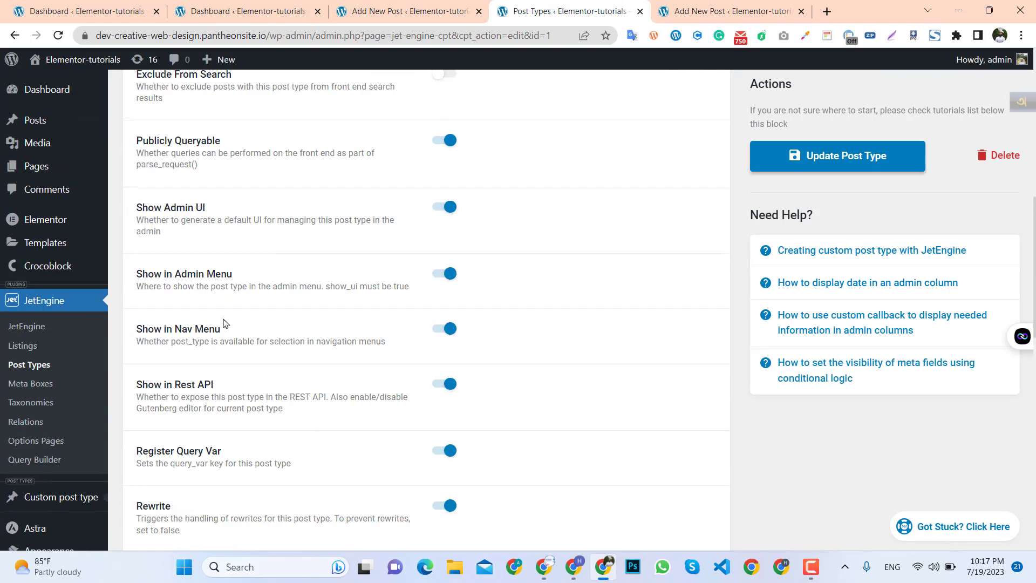
Review the custom post type's Advanced Settings, including the menu icon picker.
left_click(242, 366)
scroll(226, 357, "down", 2)
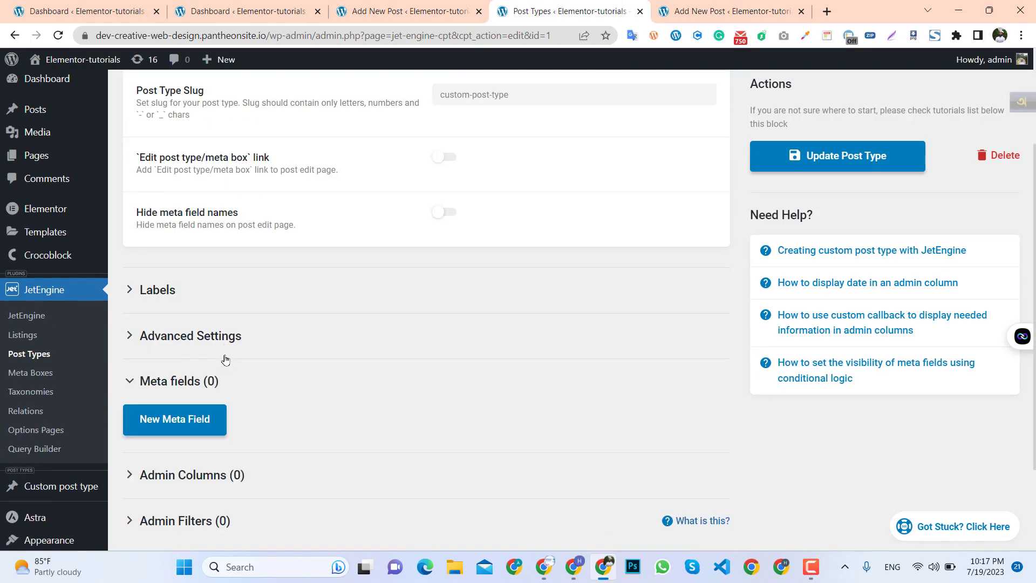
left_click(227, 300)
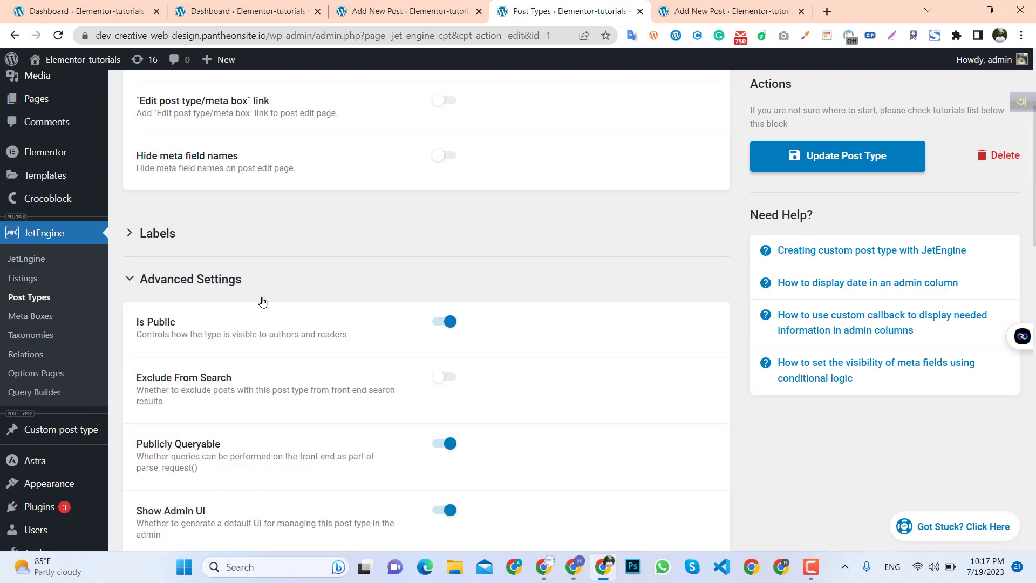
scroll(262, 300, "down", 10)
scroll(361, 379, "down", 6)
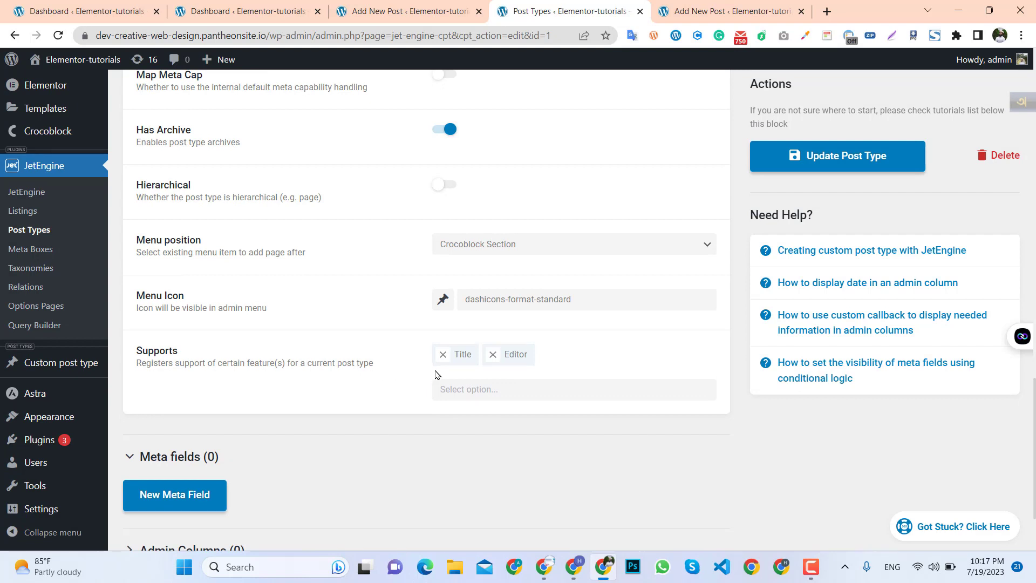
scroll(356, 394, "up", 1)
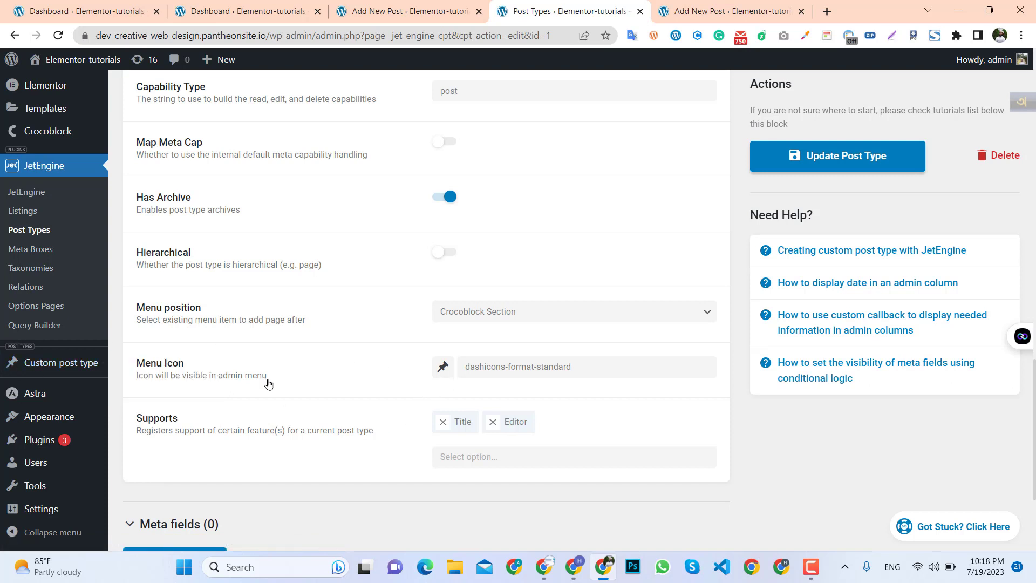
left_click(447, 375)
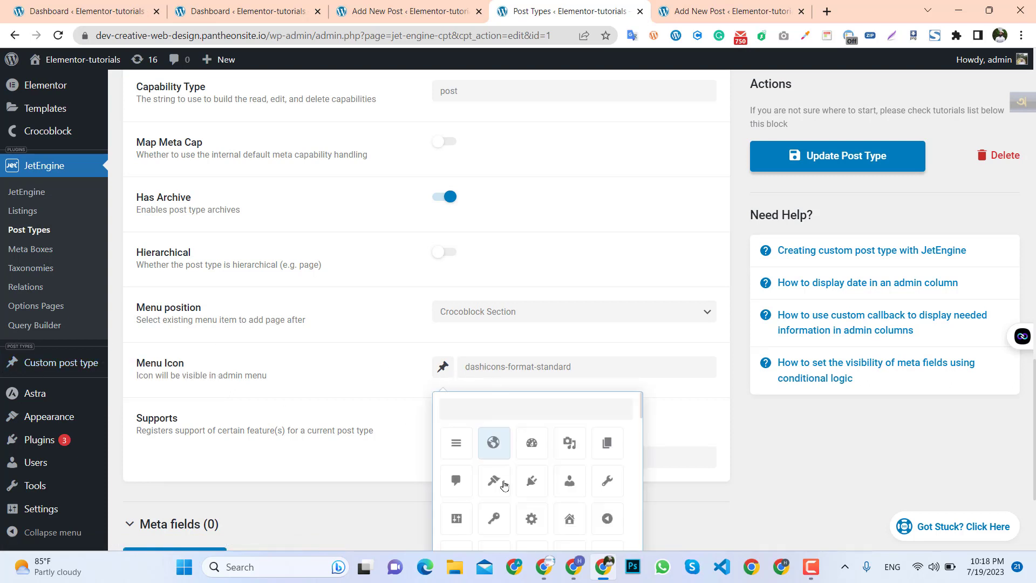
scroll(532, 467, "down", 2)
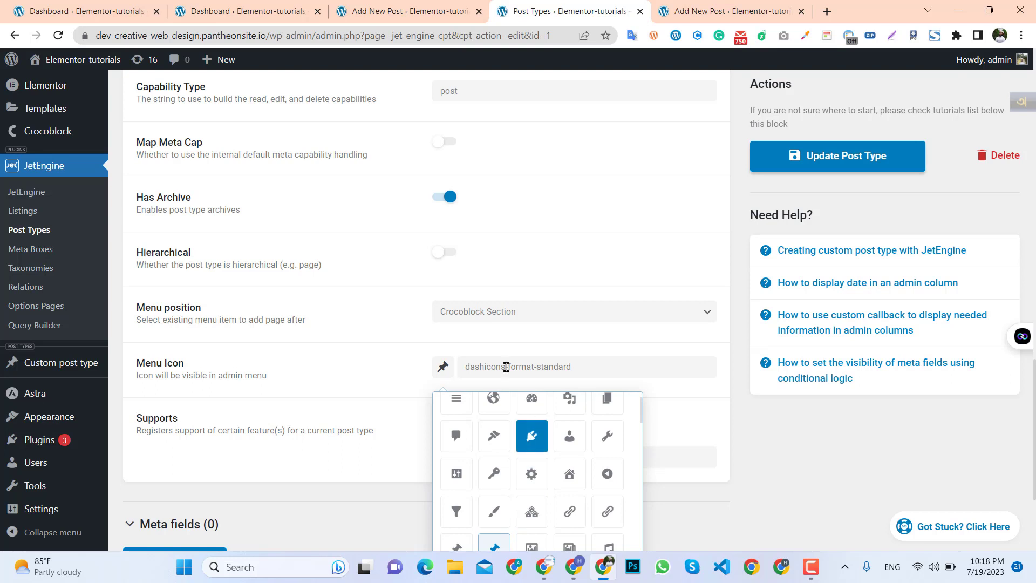
left_click(398, 368)
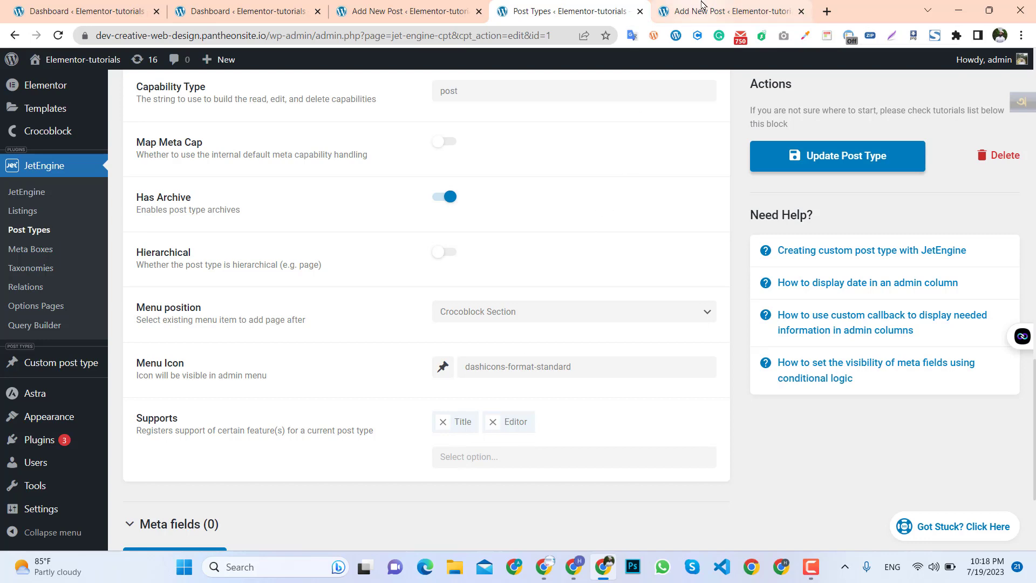
Add Thumbnail (Featured Image) to the custom post type's Supports and update the post type.
left_click(702, 11)
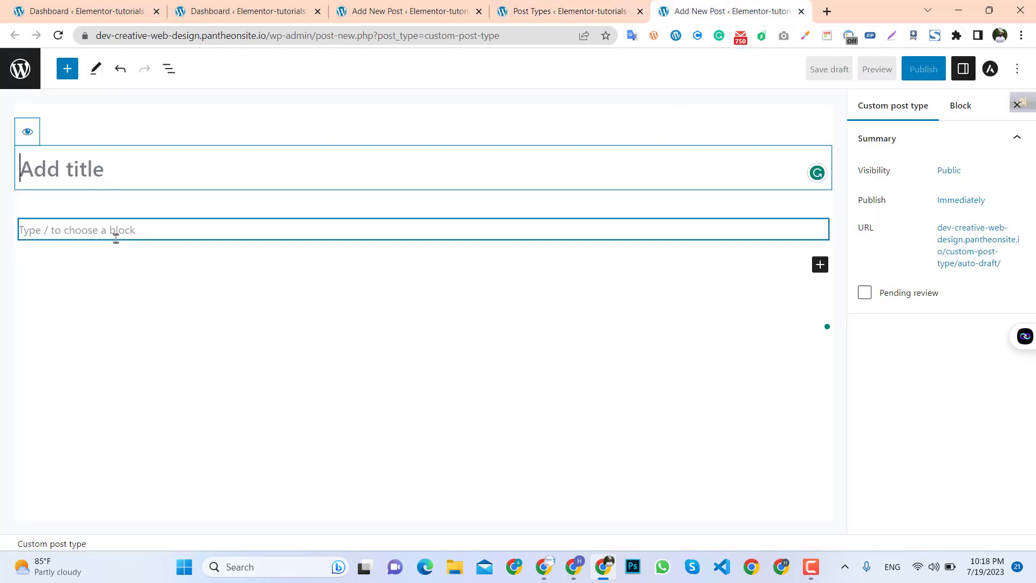
left_click(562, 11)
scroll(457, 415, "down", 1)
left_click(457, 416)
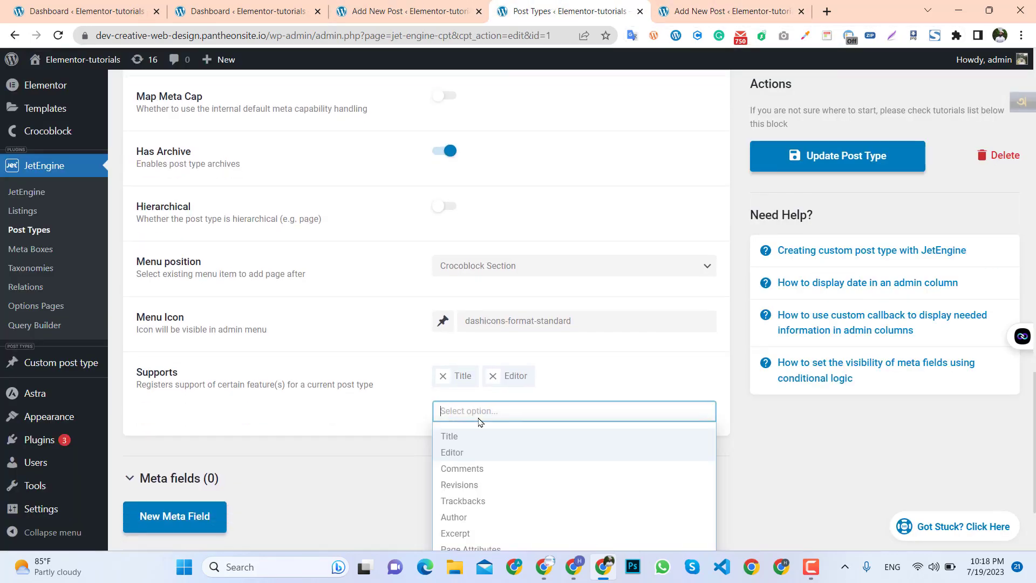
scroll(472, 437, "down", 2)
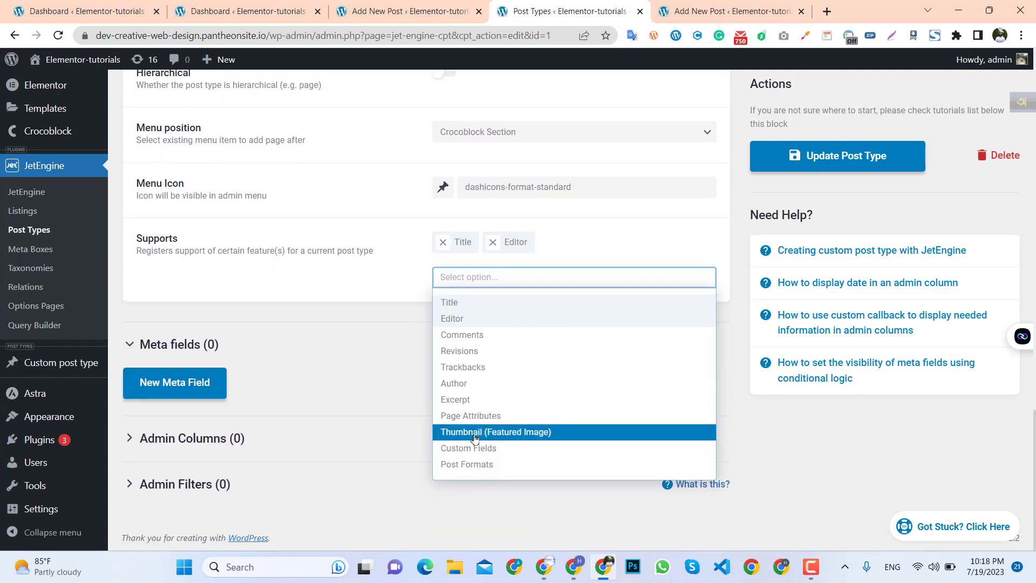
left_click(474, 439)
left_click(474, 277)
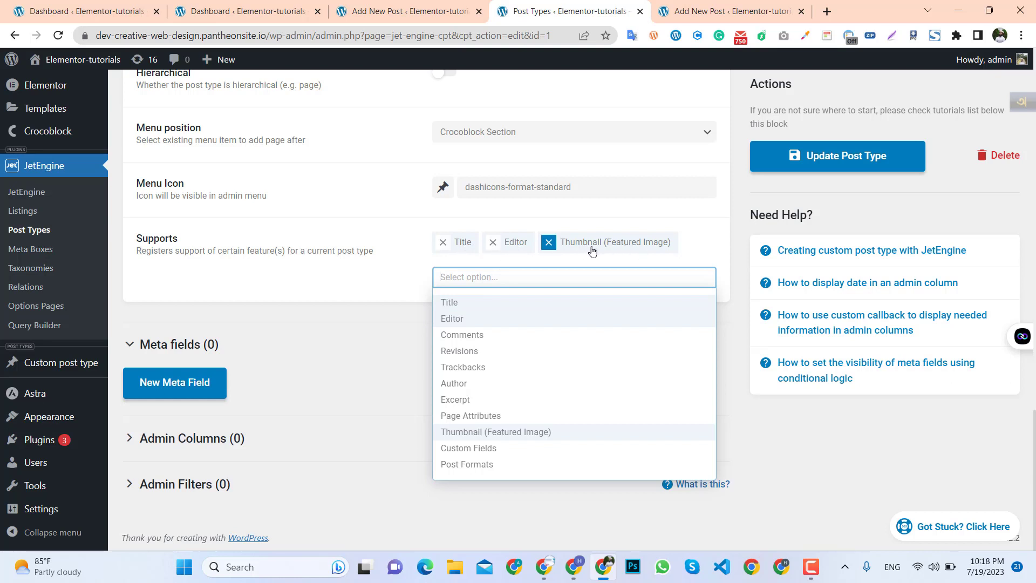
left_click(384, 348)
scroll(732, 307, "up", 2)
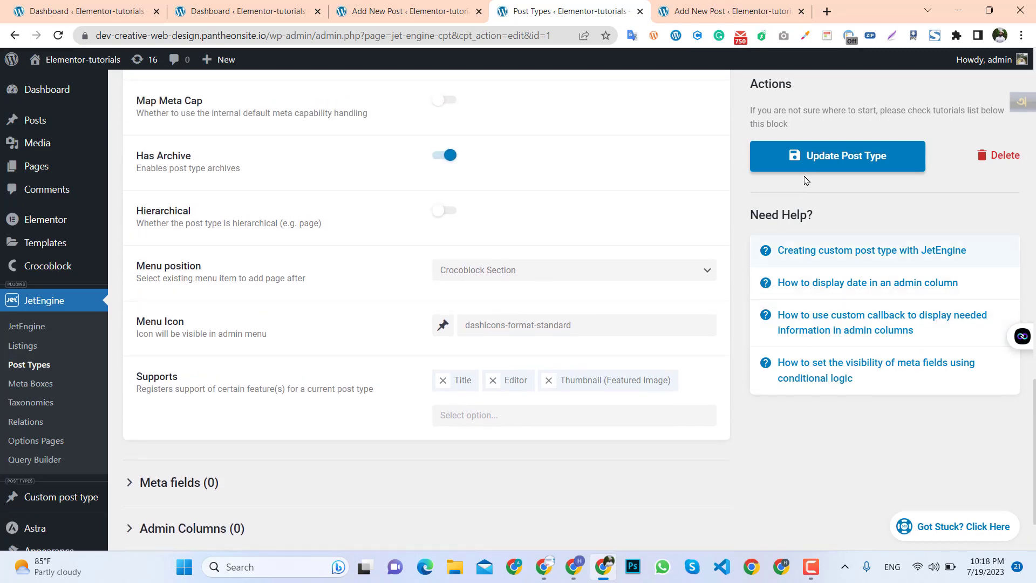
left_click(838, 164)
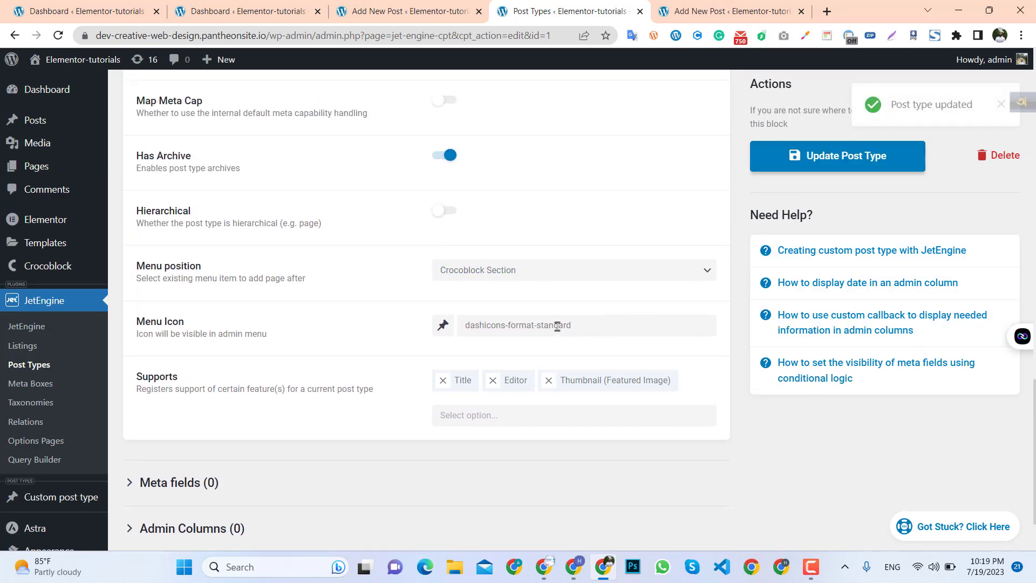
Reload the custom post type editor tab, confirming the reload.
scroll(557, 326, "up", 5)
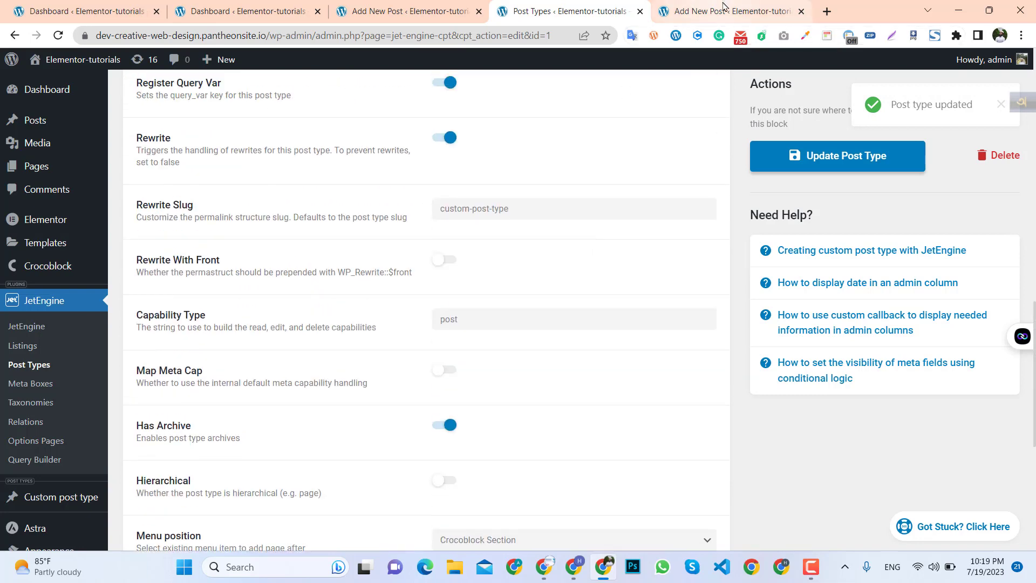
left_click(724, 6)
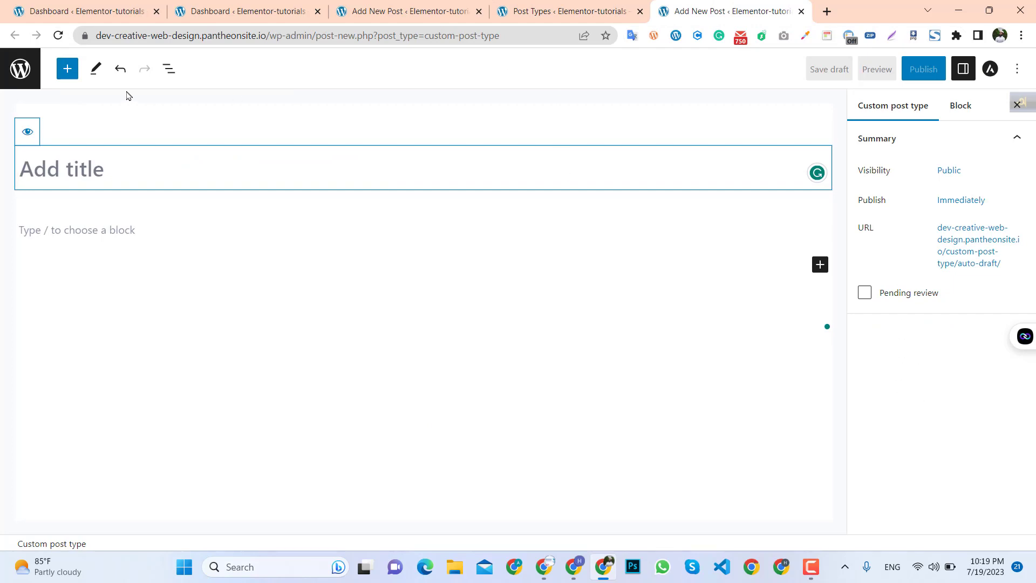
left_click(58, 36)
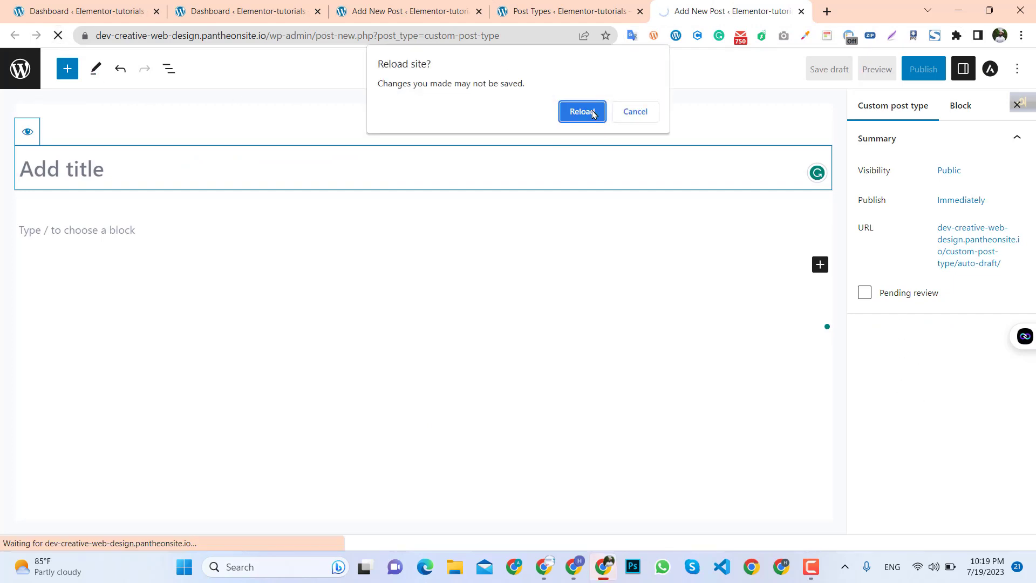
left_click(582, 111)
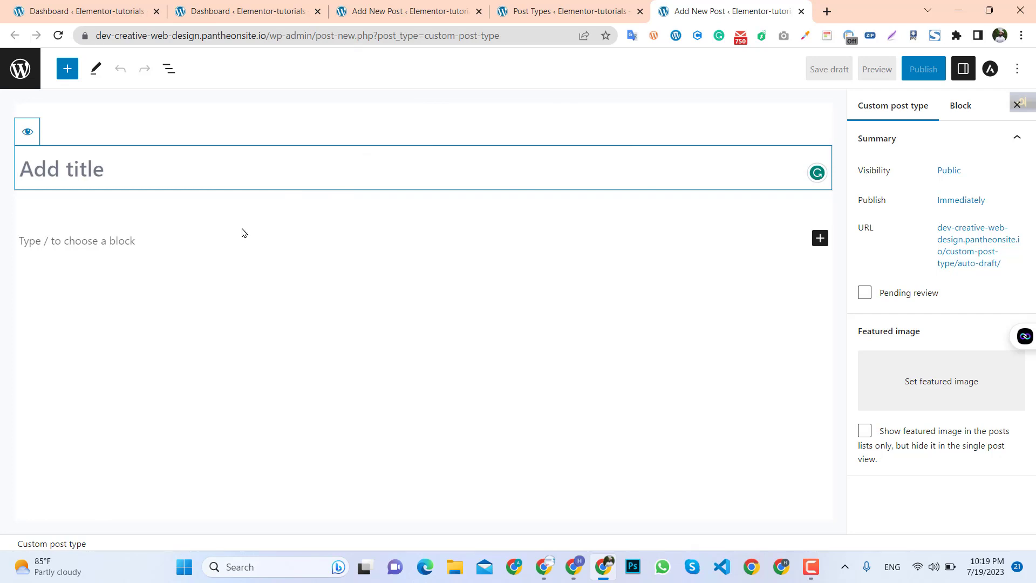
Compare the custom post editor's new featured image panel with the standard post editor and the post type settings.
left_click(378, 11)
scroll(918, 373, "up", 3)
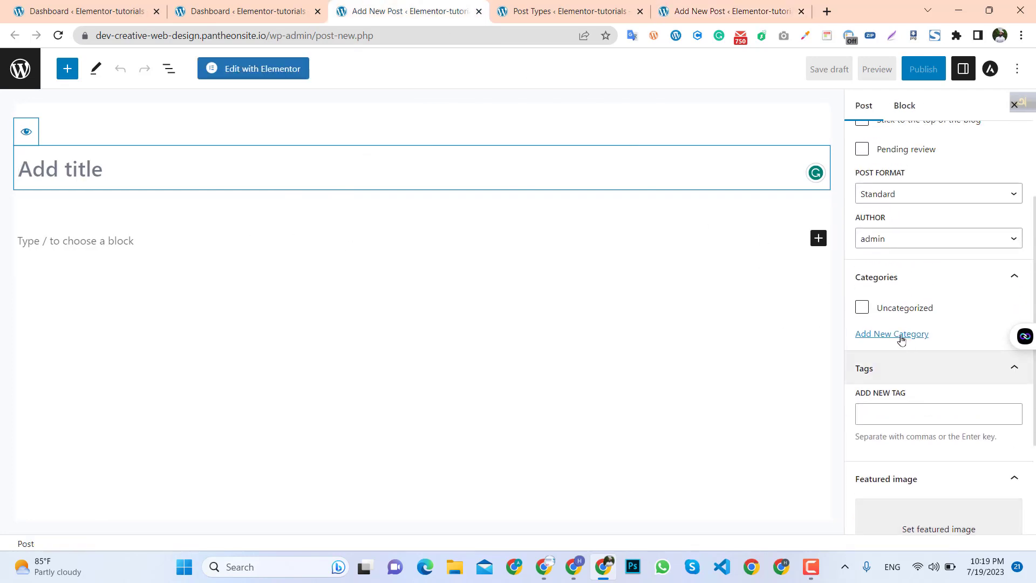
scroll(902, 351, "down", 1)
scroll(918, 389, "up", 3)
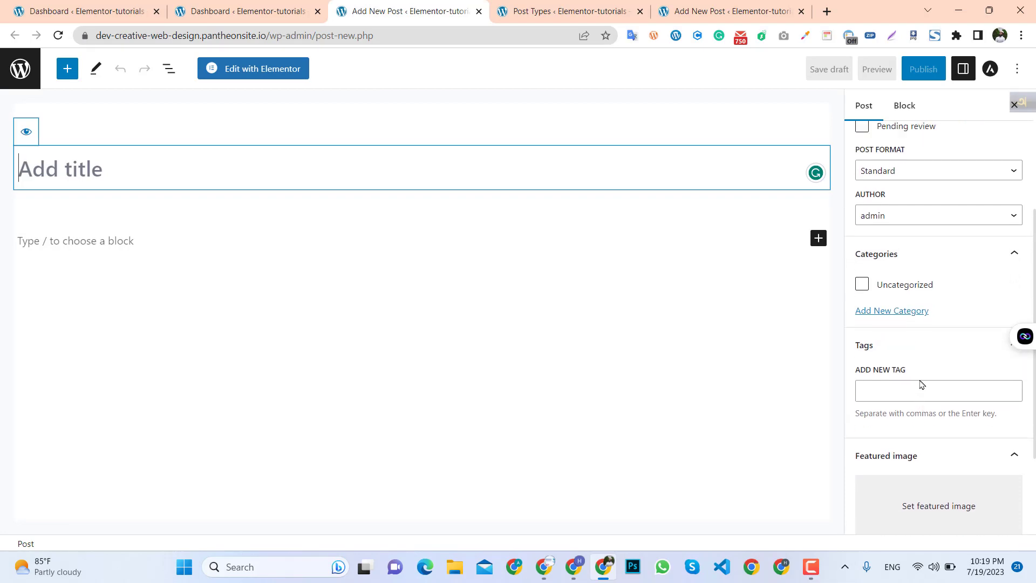
scroll(901, 291, "down", 3)
left_click(737, 5)
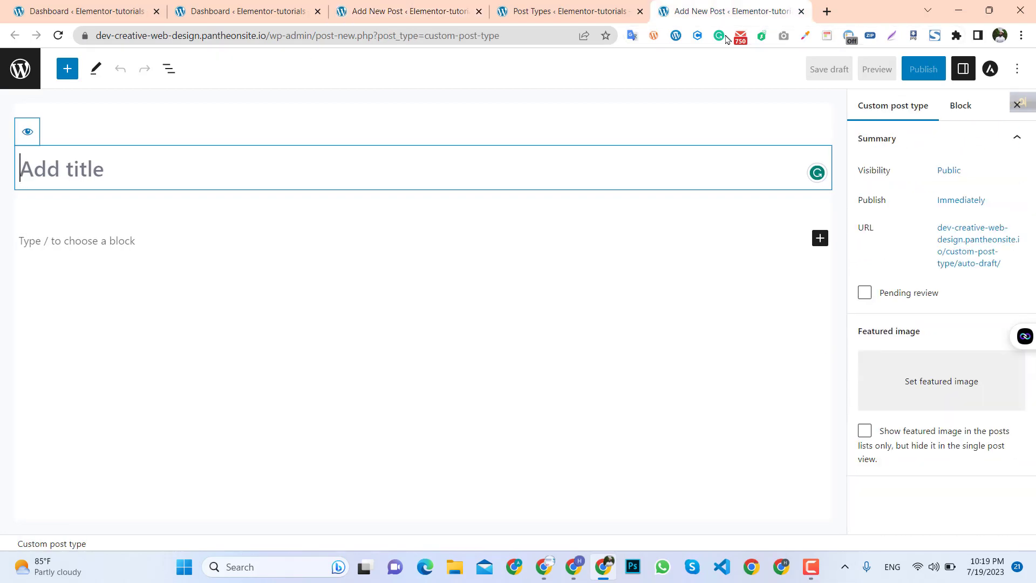
left_click(578, 11)
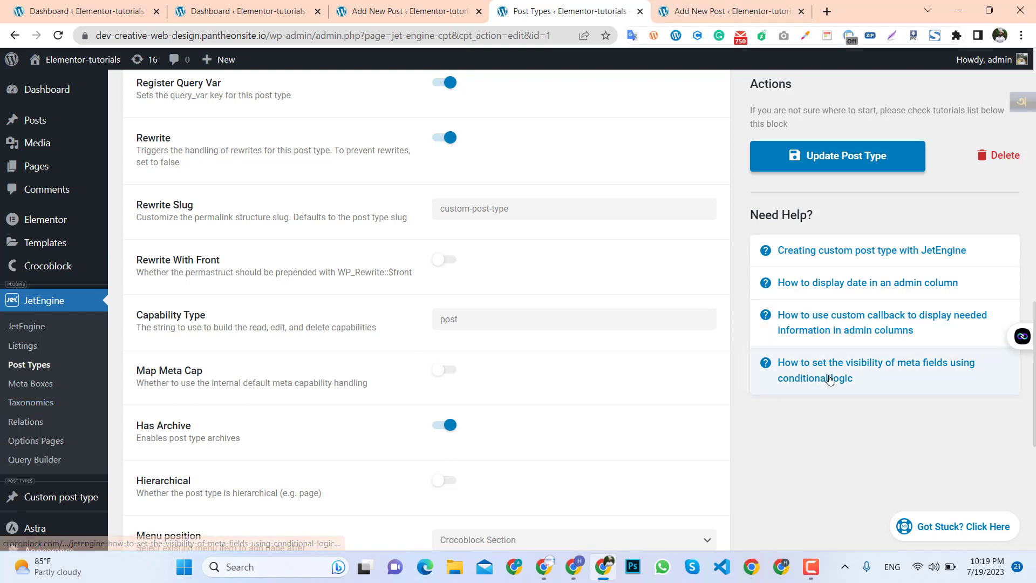
left_click(724, 9)
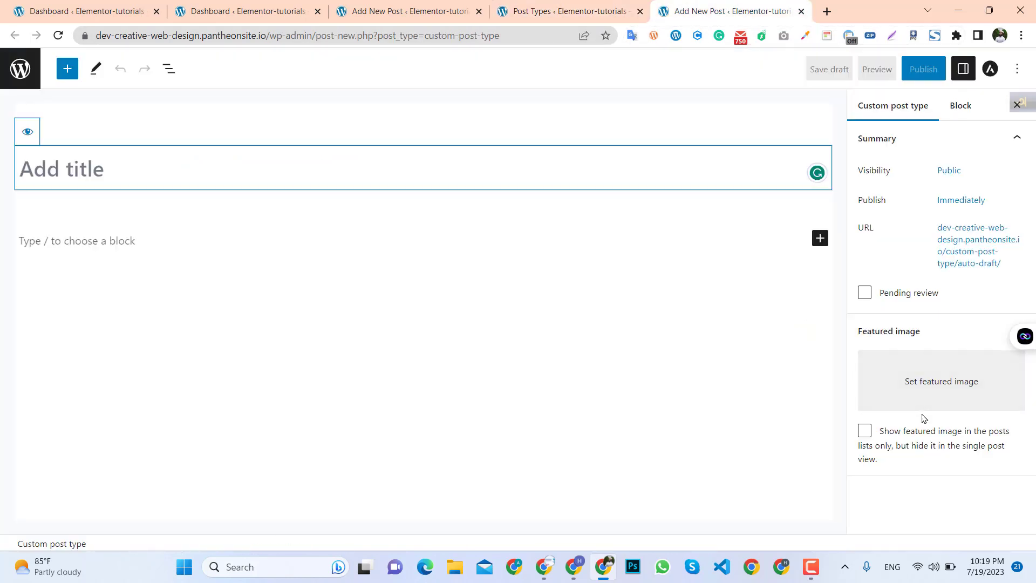
left_click(567, 11)
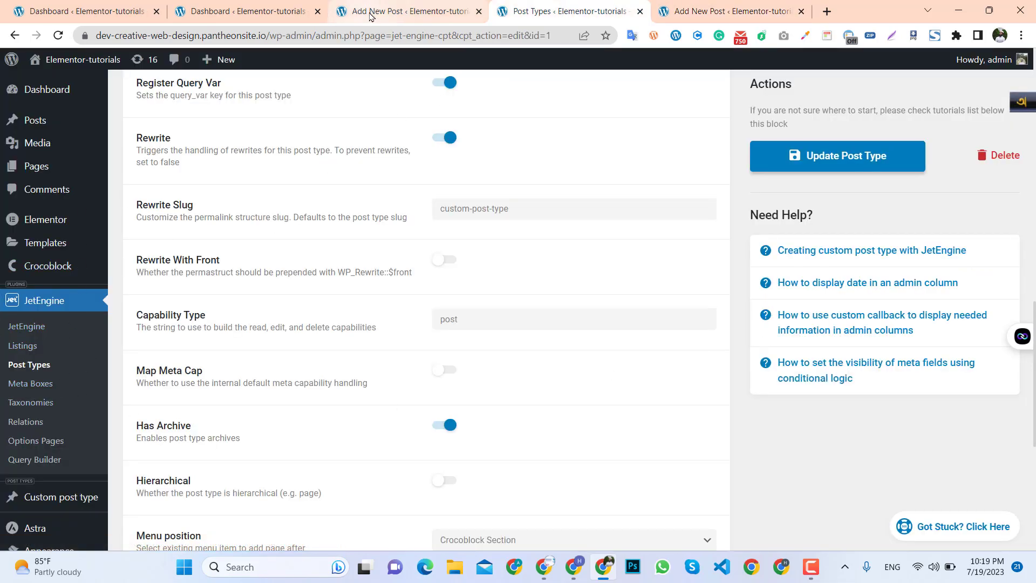
Open the JetEngine Taxonomies page and start adding a new taxonomy.
left_click(448, 12)
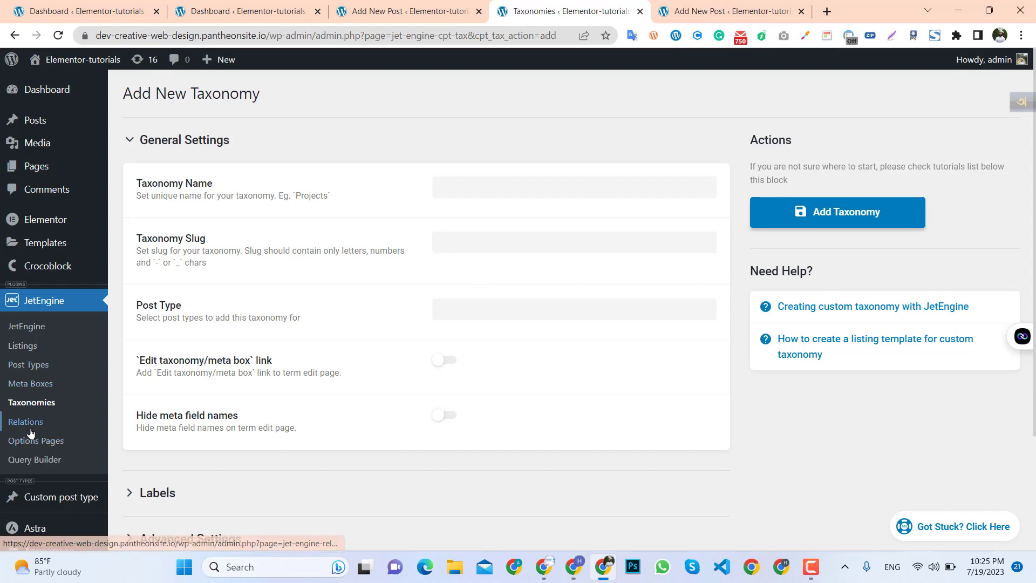
mouse_move(63, 507)
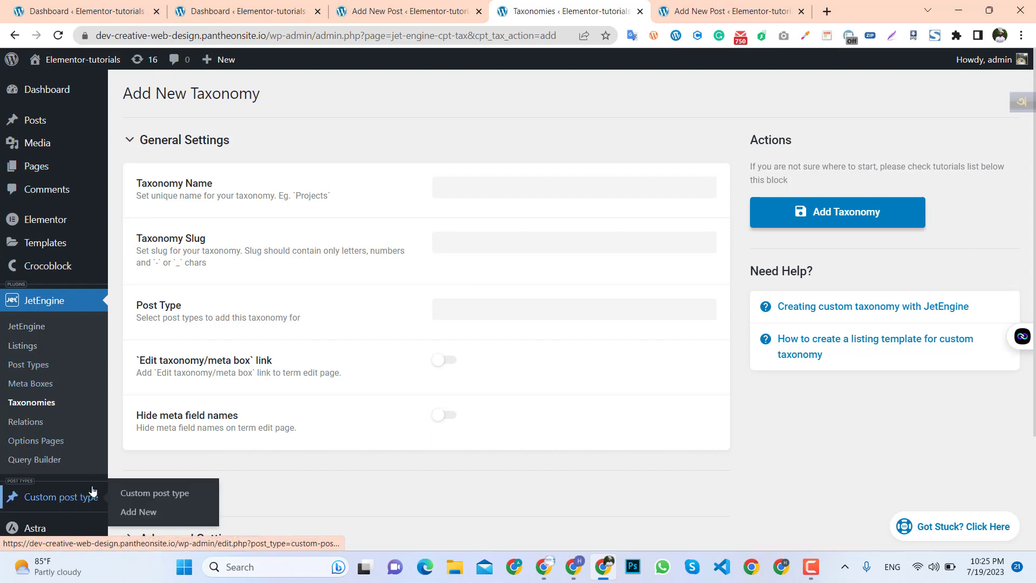
left_click(29, 400)
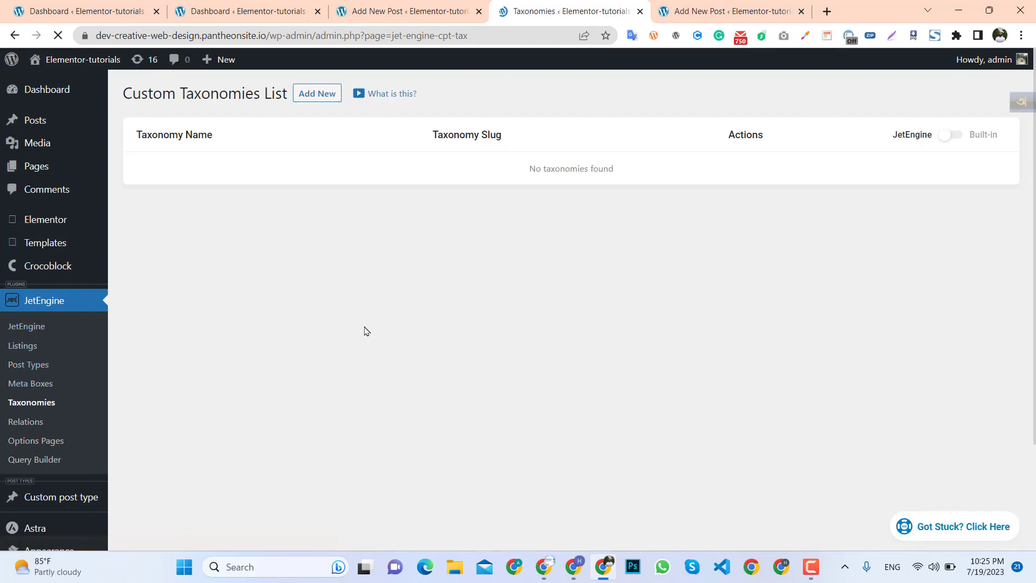
left_click(328, 98)
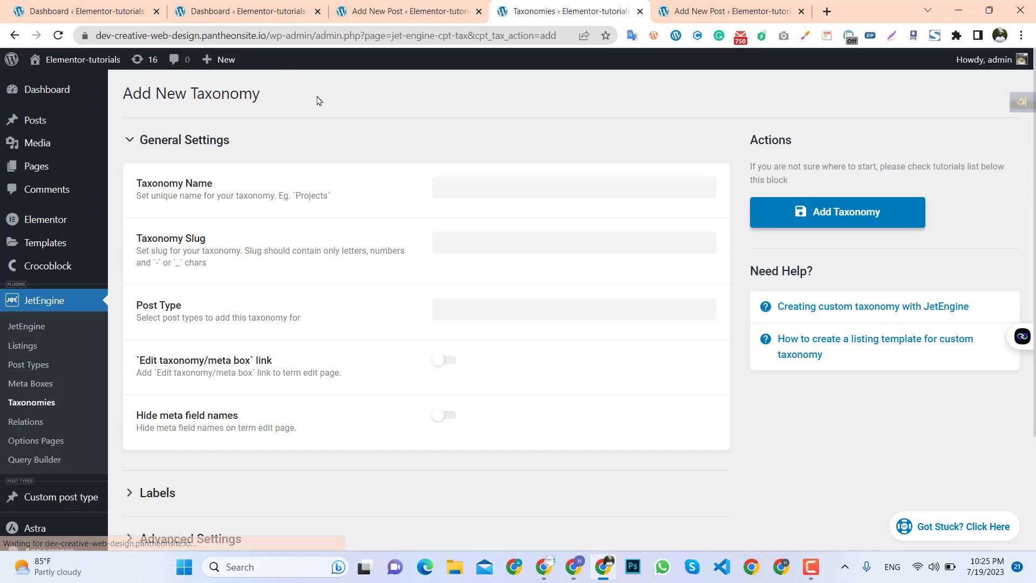
Name the new taxonomy "categorys" and fill its slug as categorys.
left_click(459, 184)
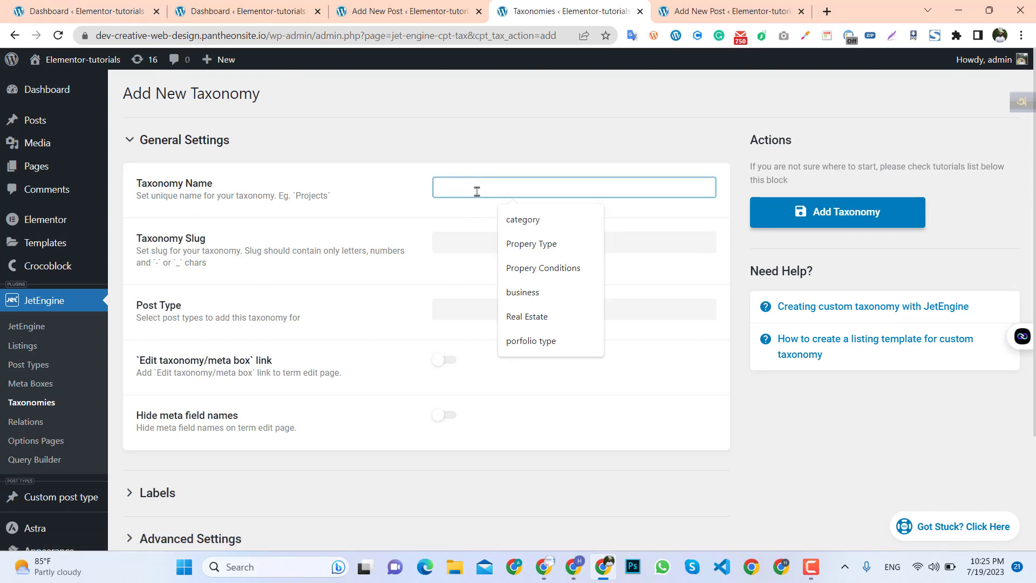
left_click(531, 230)
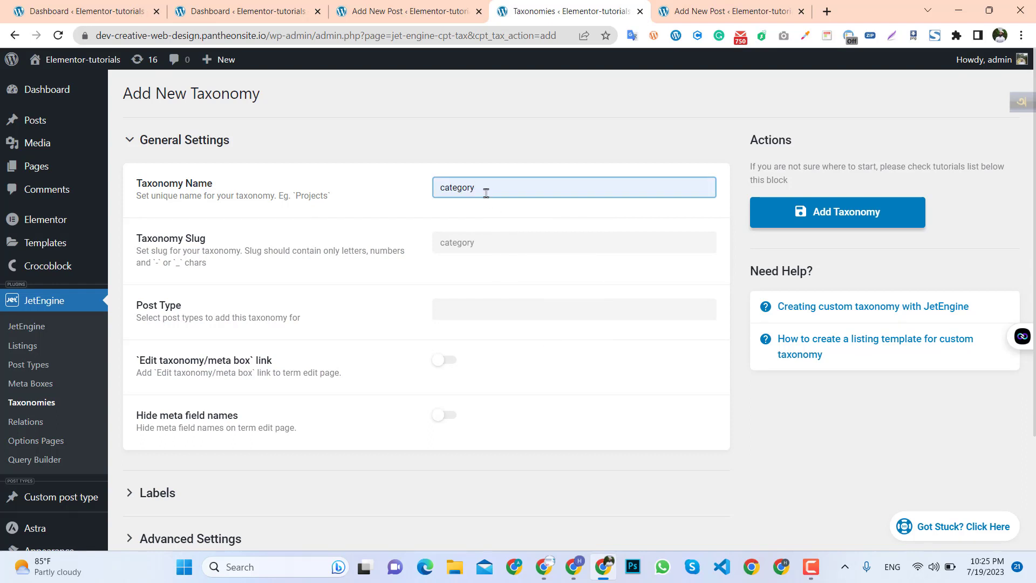
type("s")
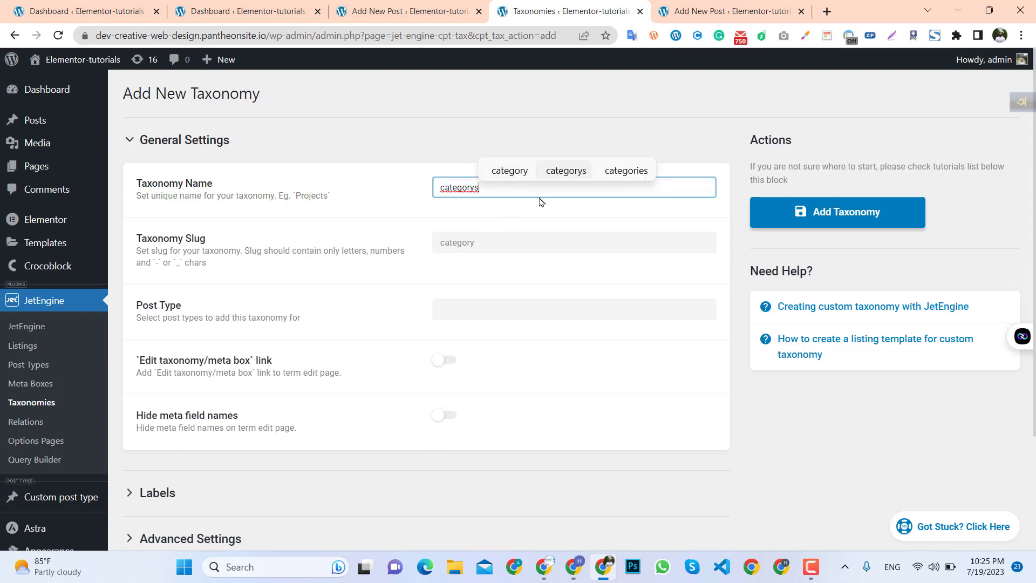
left_click(483, 247)
double_click(459, 188)
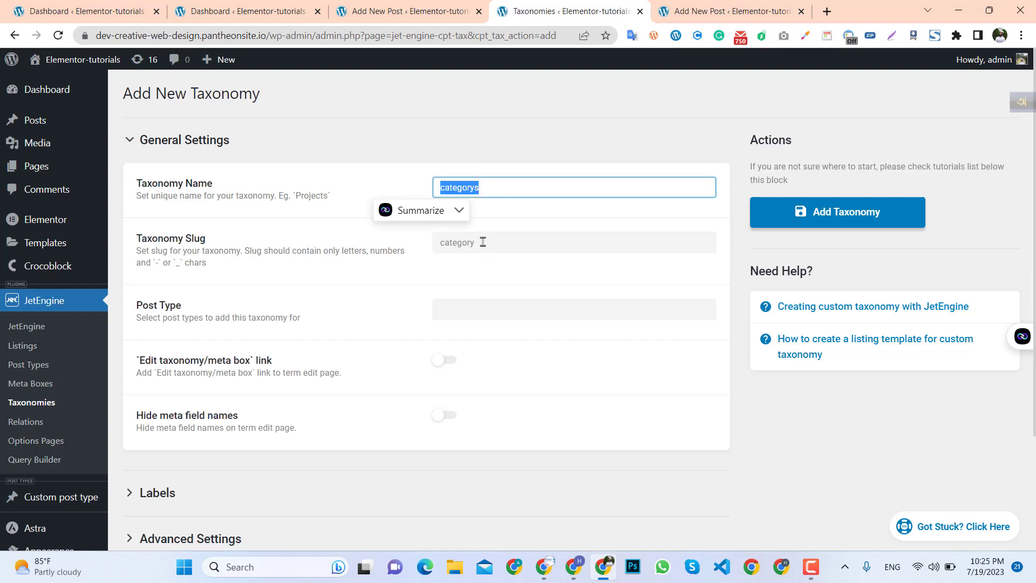
key("Tab")
left_click(416, 272)
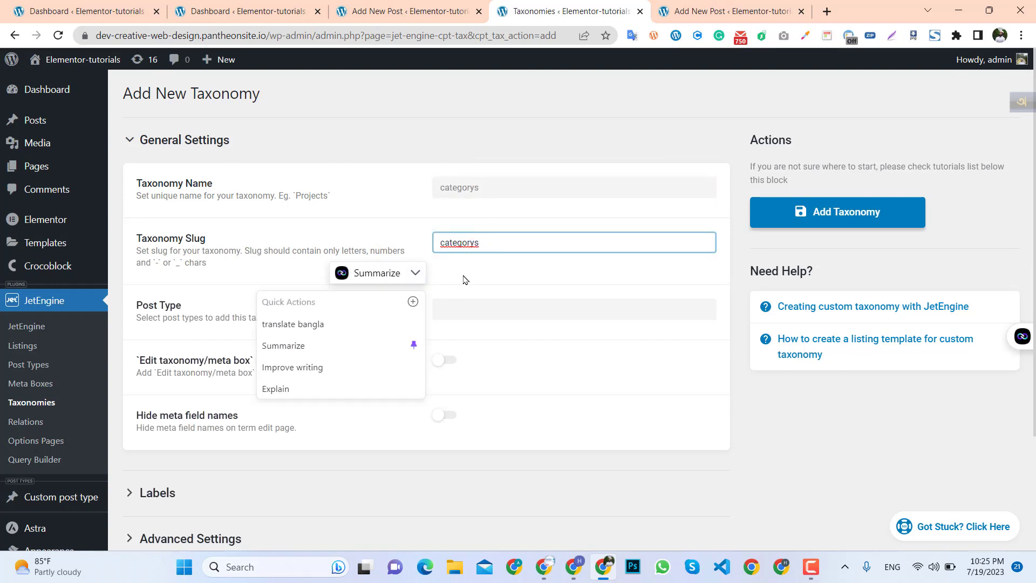
left_click(465, 279)
Assign the taxonomy to the Custom post type and add the taxonomy.
scroll(419, 319, "down", 2)
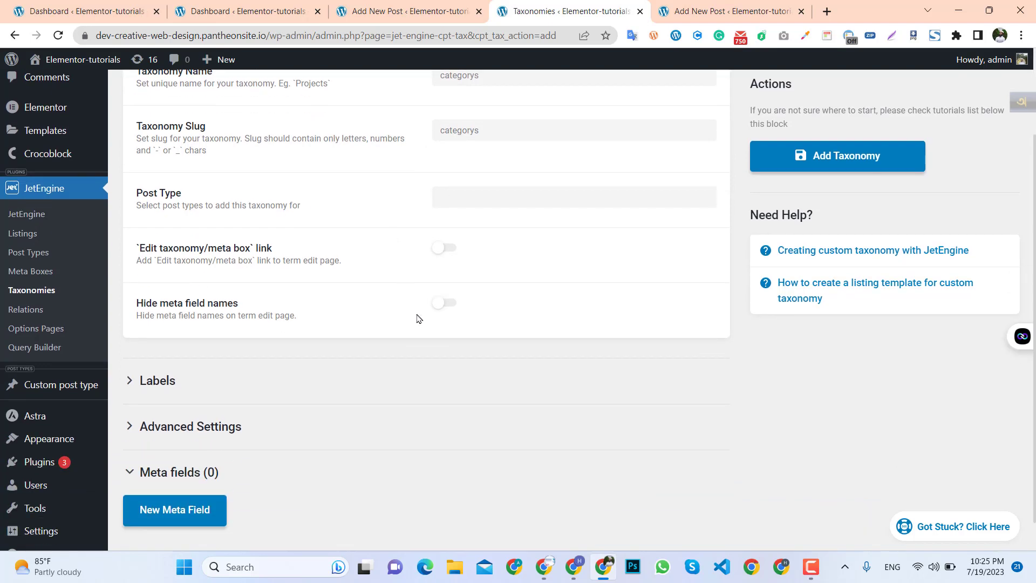
left_click(452, 200)
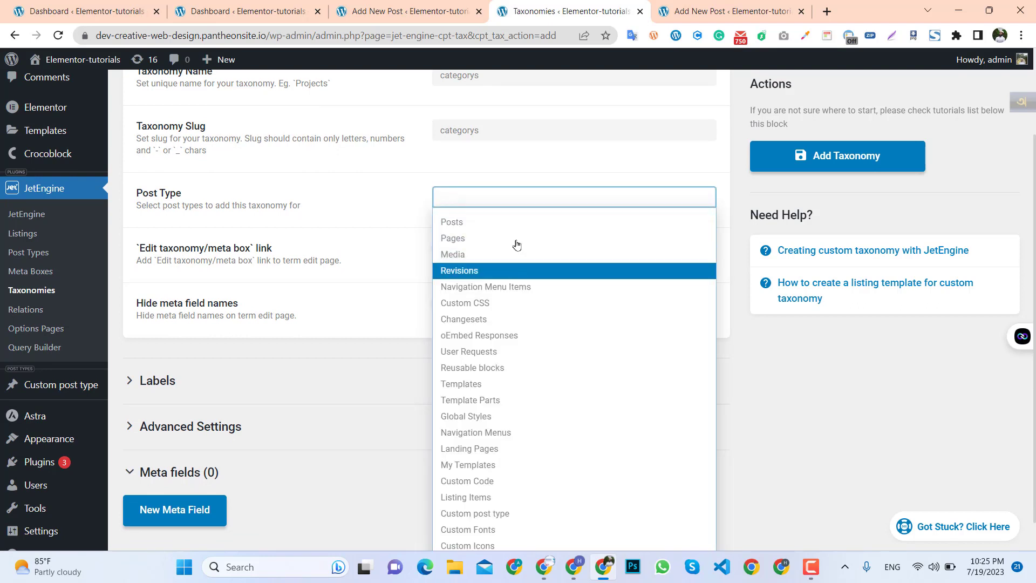
scroll(488, 453, "down", 1)
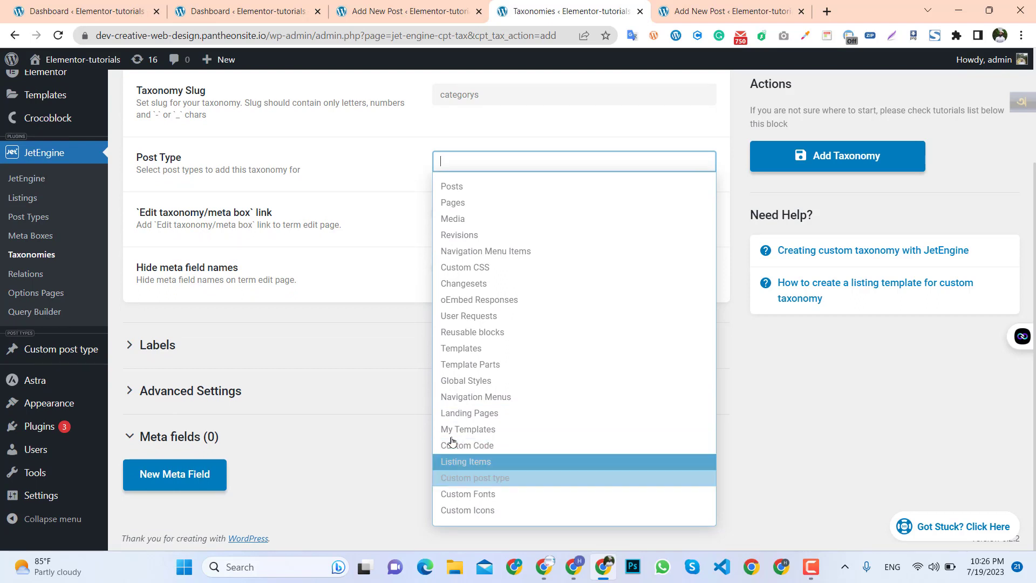
mouse_move(76, 358)
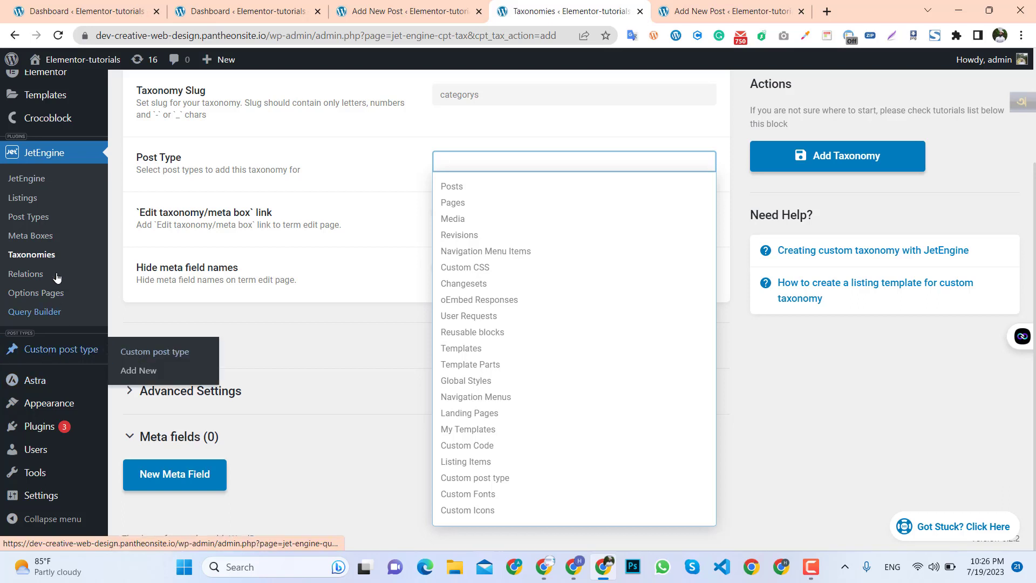
scroll(60, 268, "up", 1)
scroll(475, 459, "down", 1)
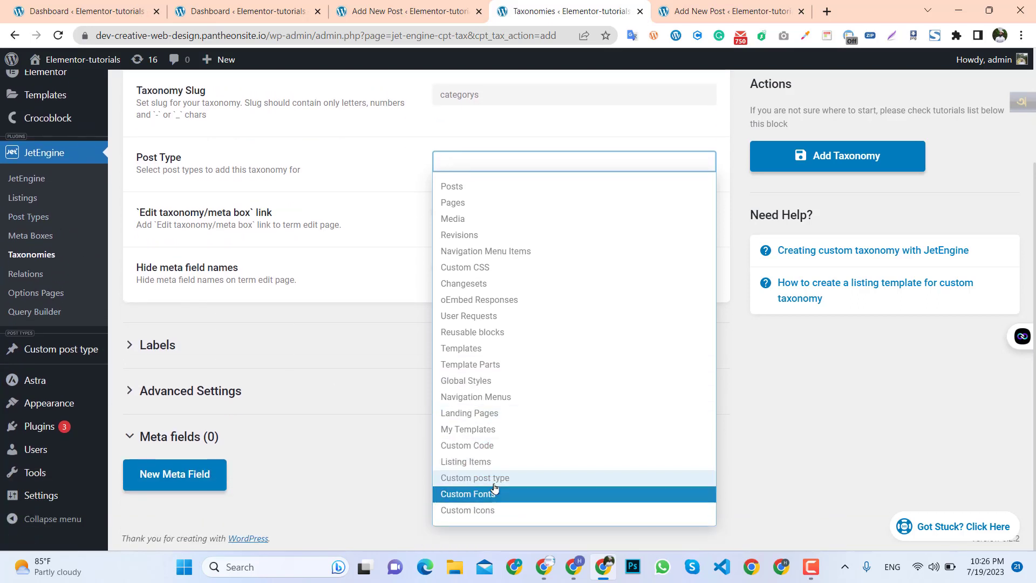
left_click(489, 482)
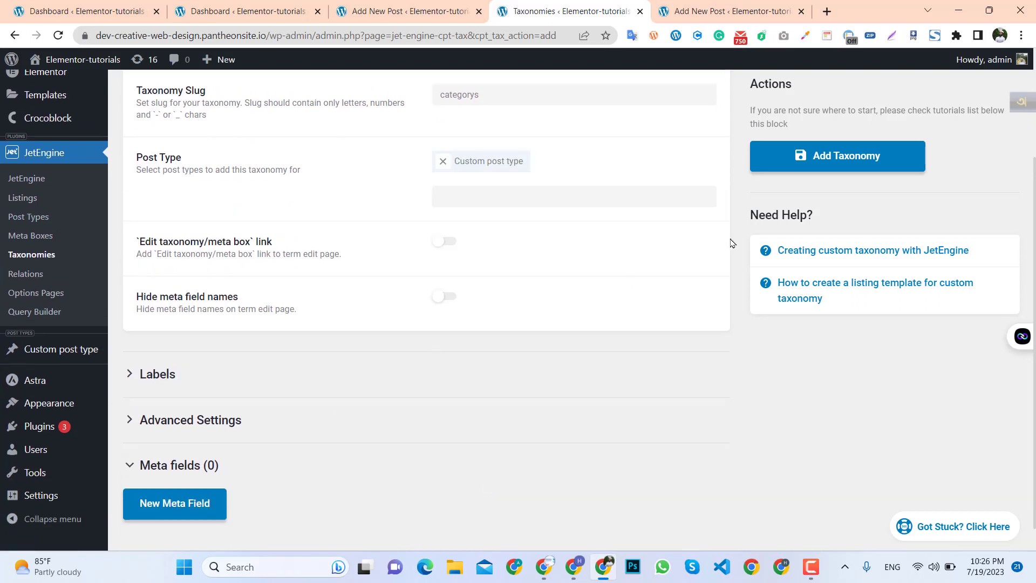
left_click(838, 157)
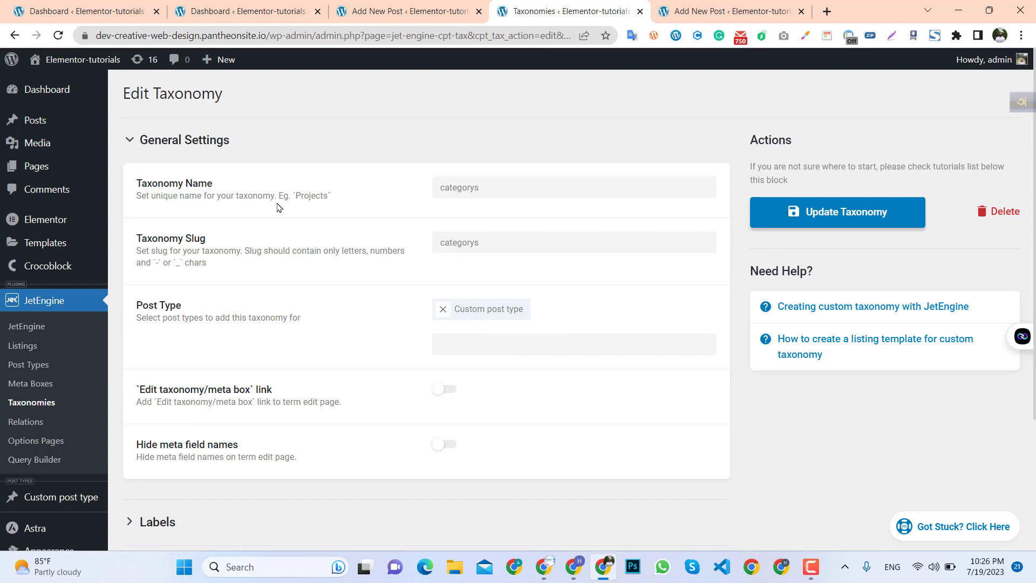
Reload the custom post editor tab and expand its new categorys taxonomy panel.
left_click(35, 402)
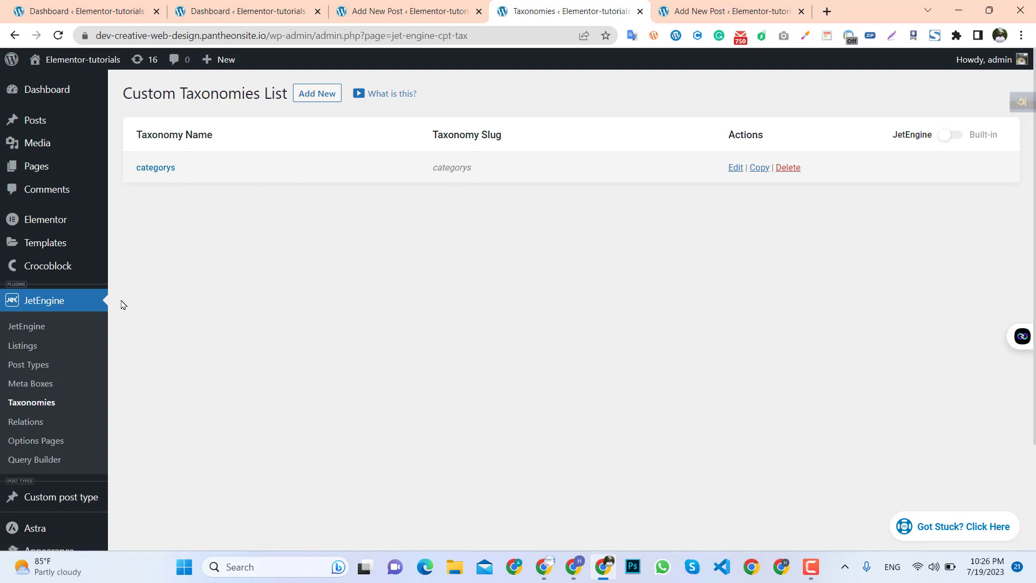
scroll(493, 121, "down", 2)
left_click(724, 14)
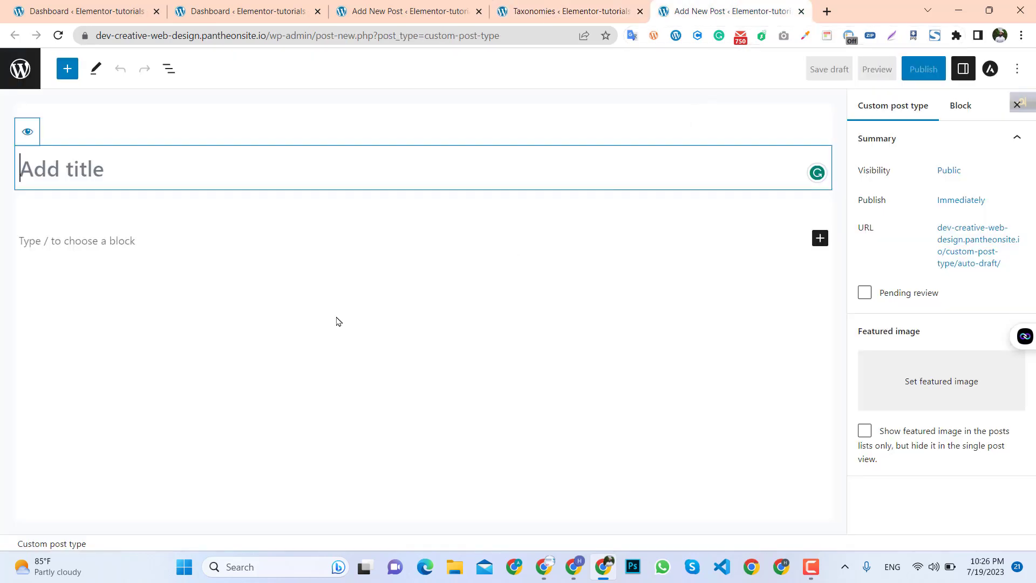
left_click(57, 35)
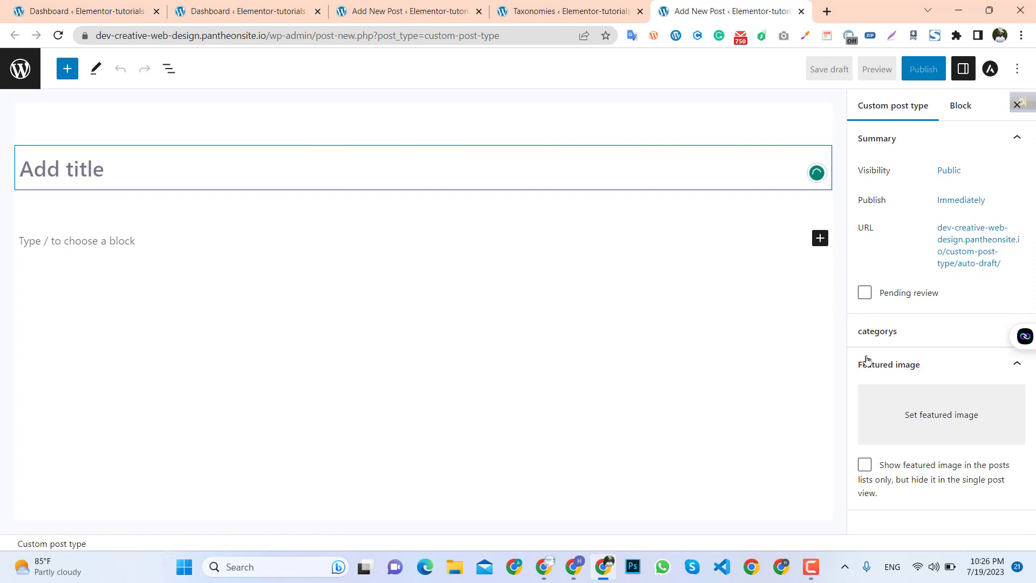
left_click(918, 339)
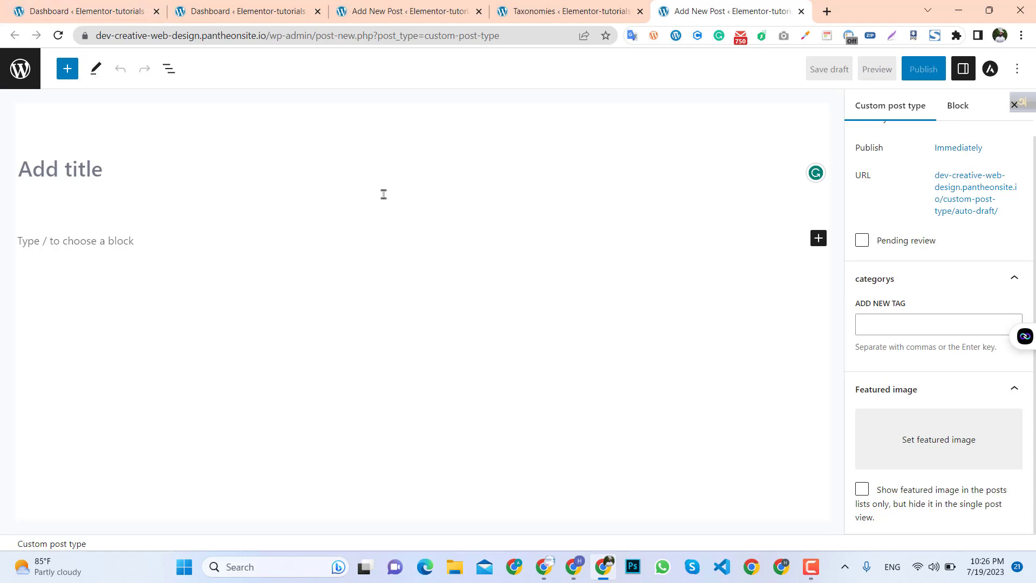
Edit the categorys taxonomy, enable Hierarchical in its Advanced Settings, and update the taxonomy.
left_click(562, 11)
scroll(489, 132, "up", 2)
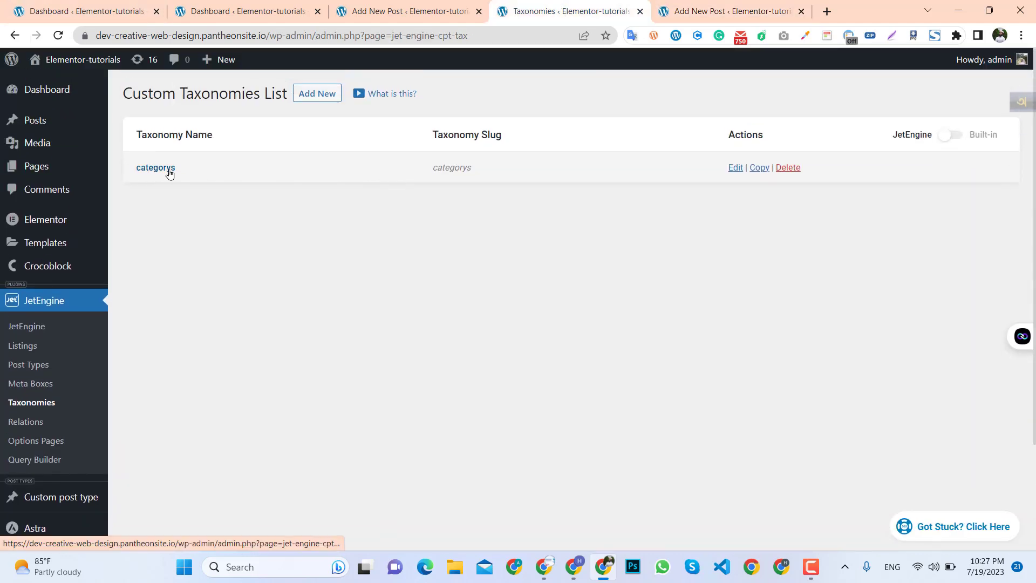
left_click(735, 168)
left_click(720, 8)
left_click(592, 11)
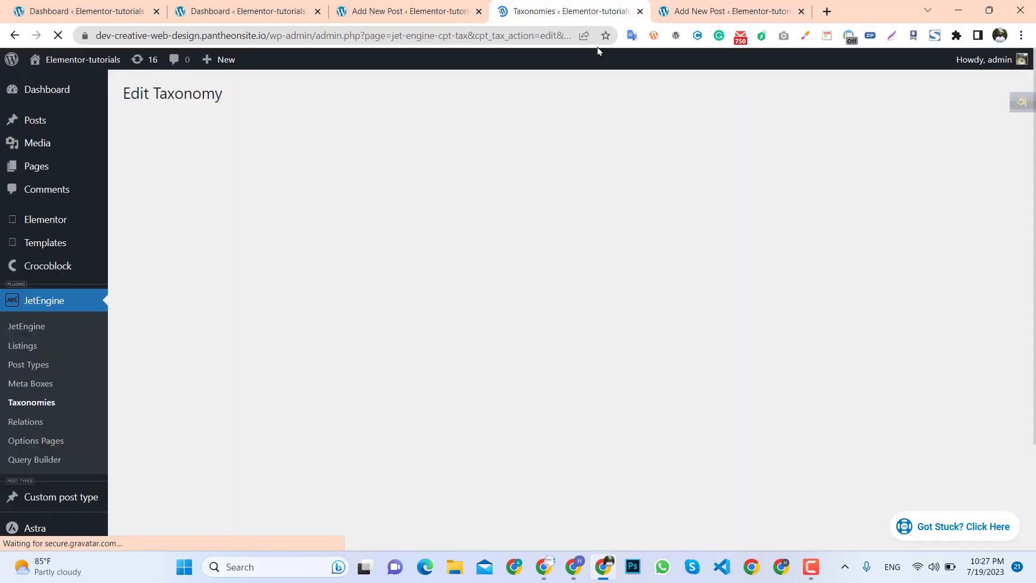
scroll(397, 373, "down", 2)
scroll(397, 379, "down", 2)
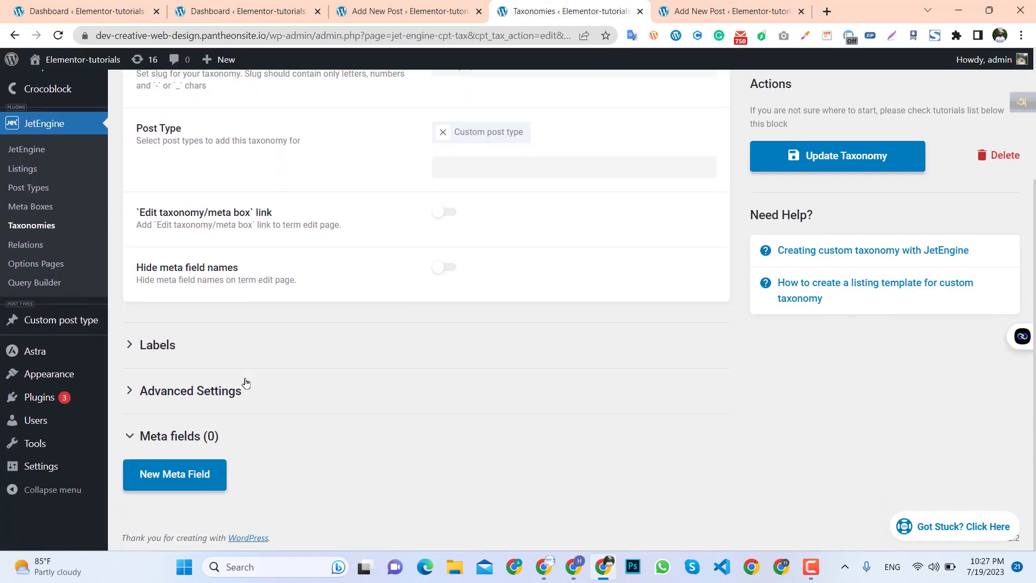
left_click(220, 397)
scroll(235, 395, "down", 10)
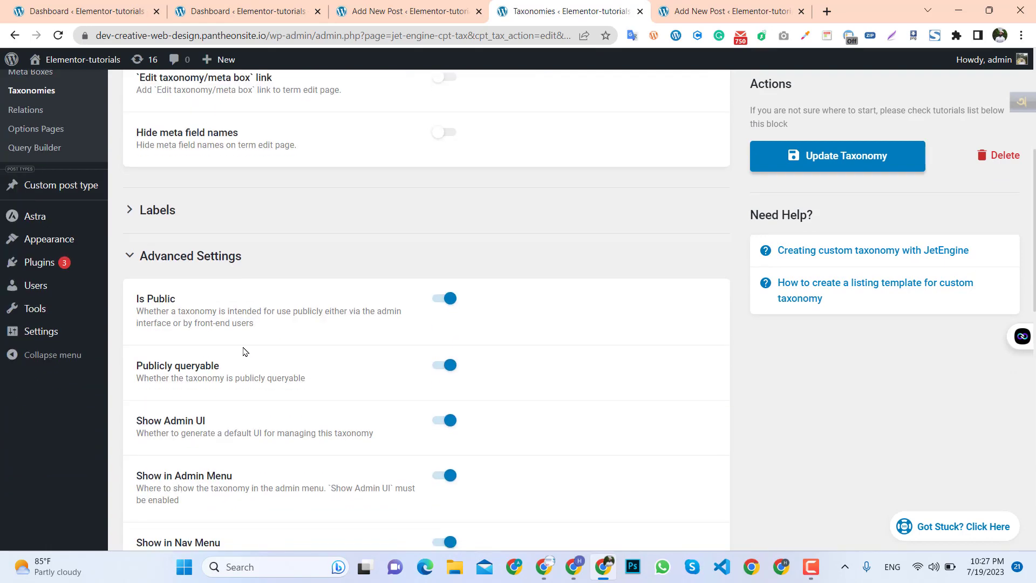
scroll(348, 410, "down", 6)
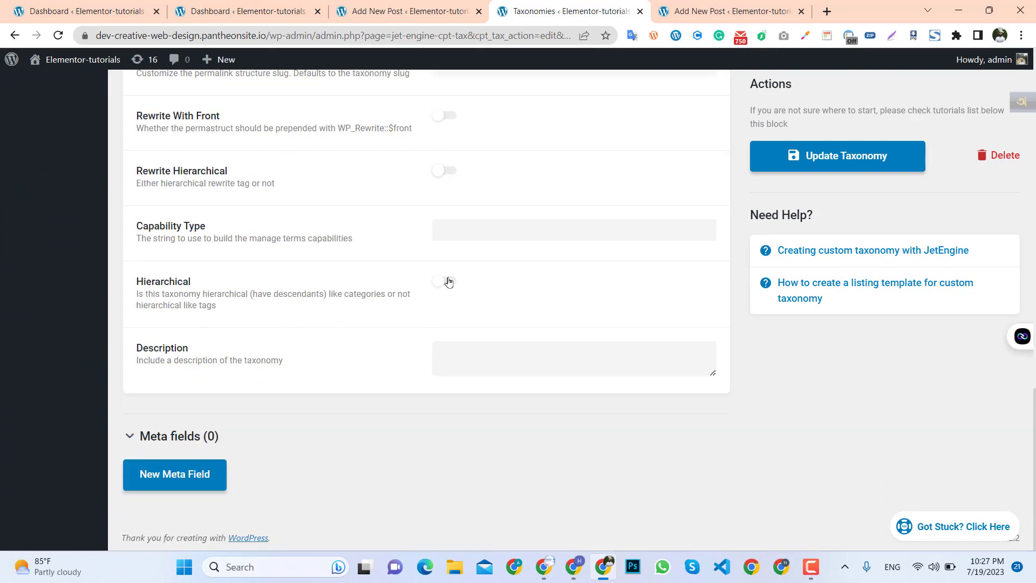
left_click(449, 282)
left_click(850, 161)
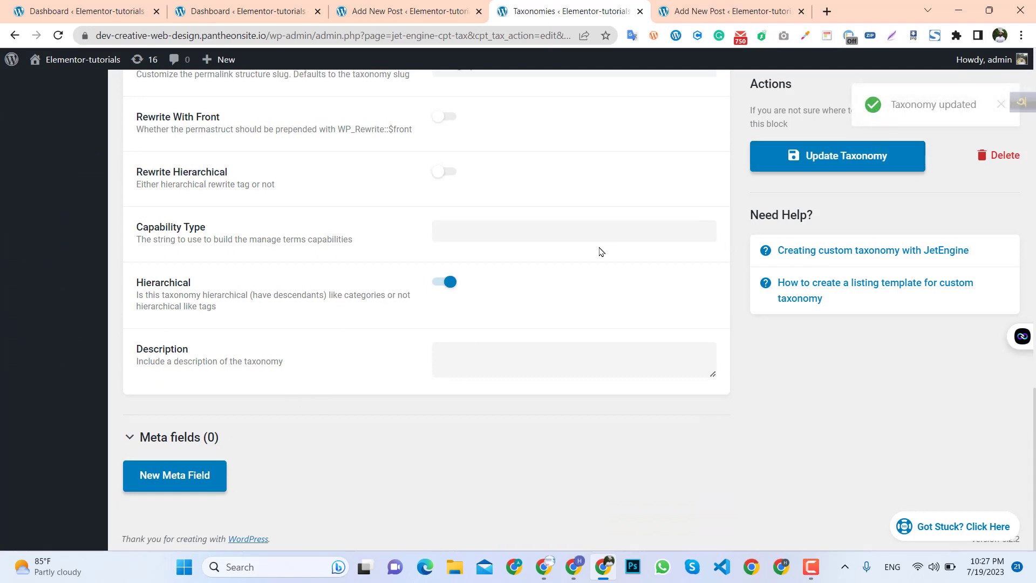
Toggle the Hierarchical setting off and on again and update the taxonomy once more.
scroll(601, 252, "up", 2)
left_click(711, 11)
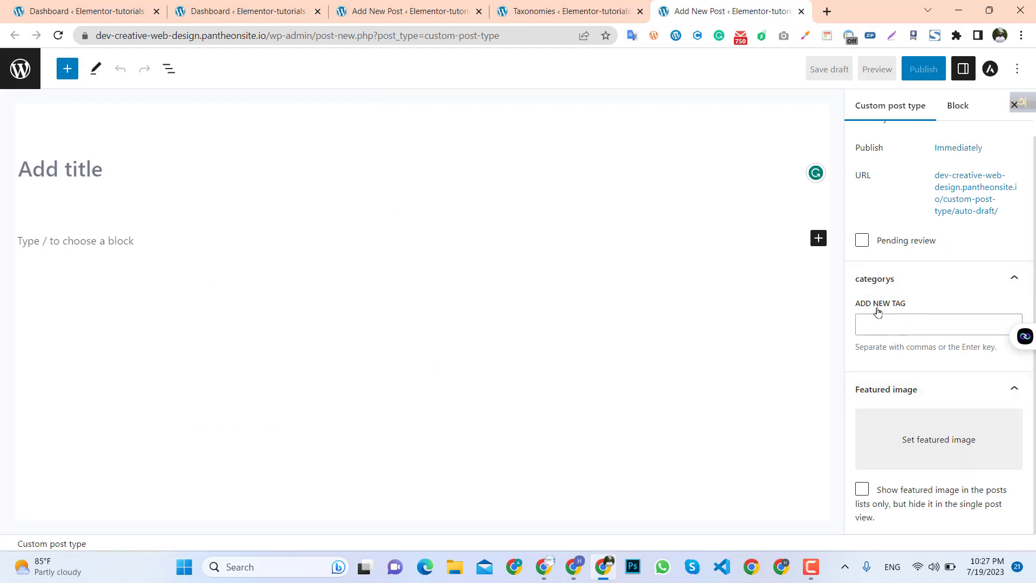
left_click(556, 8)
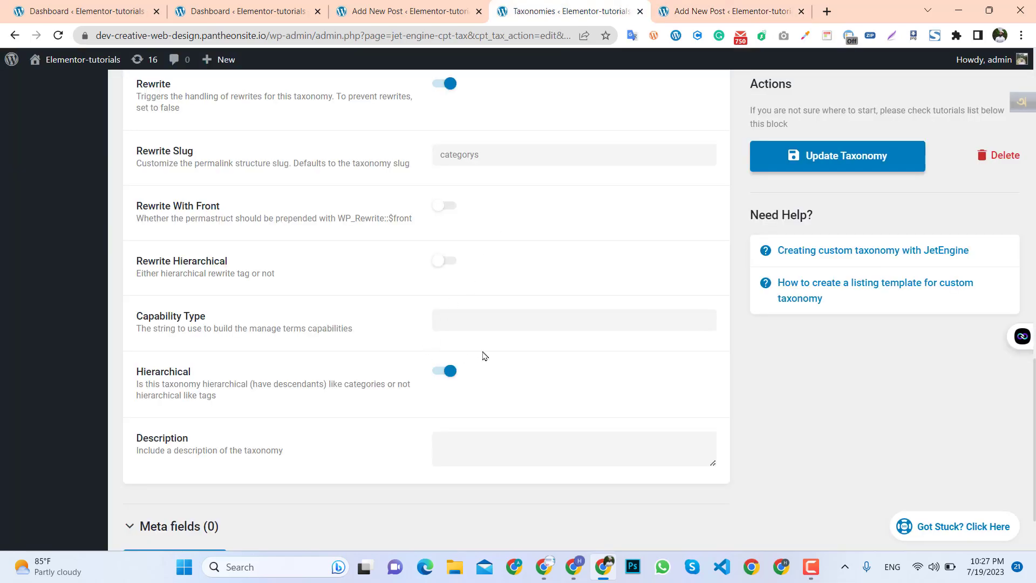
scroll(410, 342, "up", 2)
scroll(281, 416, "down", 2)
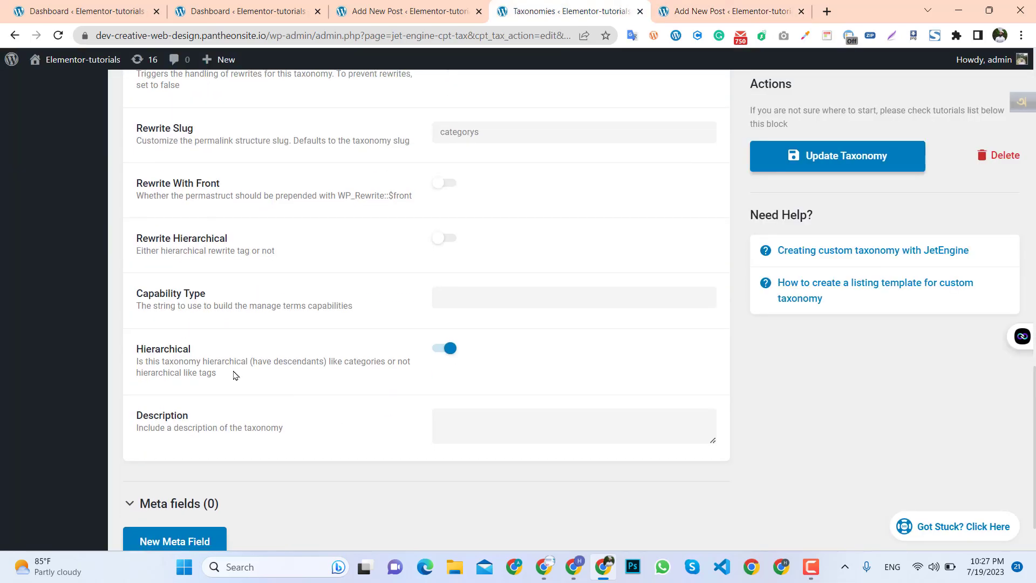
left_click(438, 353)
left_click(440, 354)
left_click(438, 354)
left_click(439, 354)
left_click(817, 164)
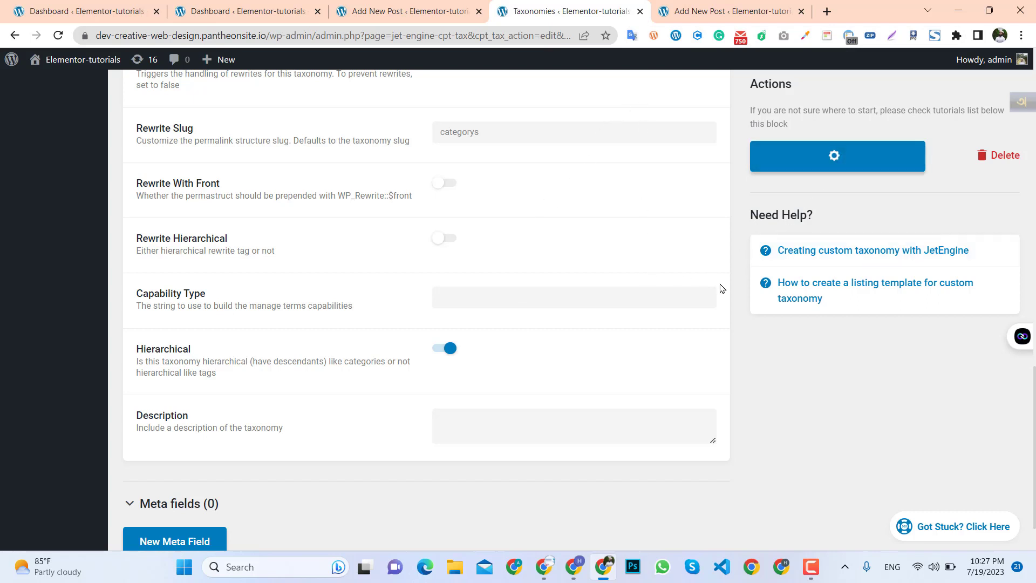
Reload the custom post editor and compare its categorys panel with the standard post editor and taxonomy settings.
left_click(721, 11)
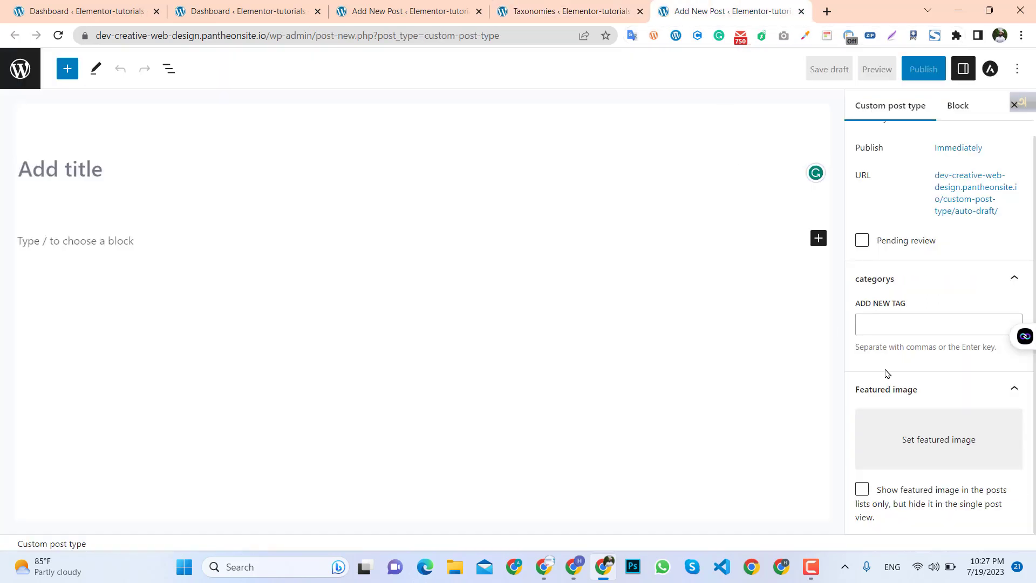
left_click(58, 36)
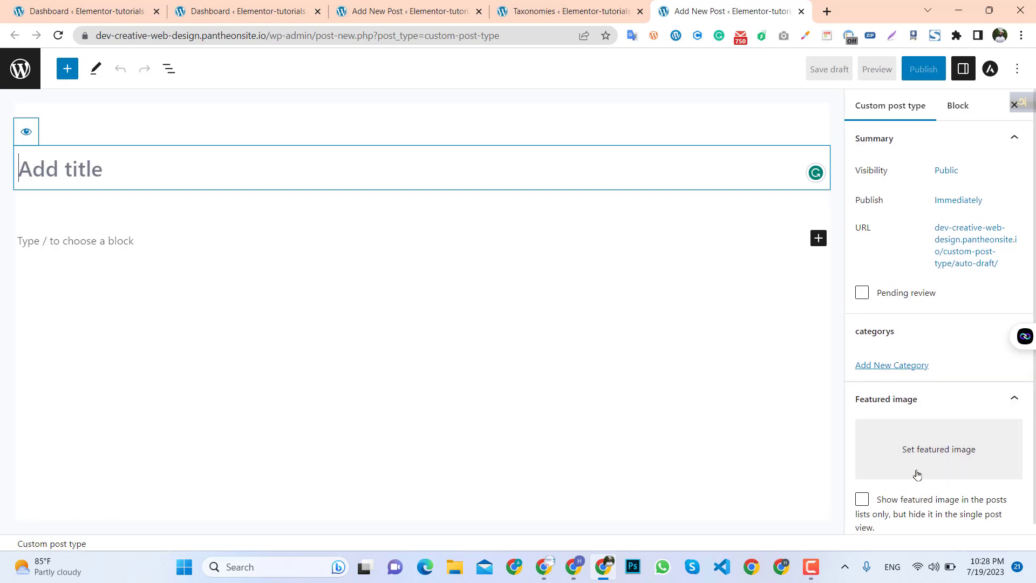
left_click(397, 11)
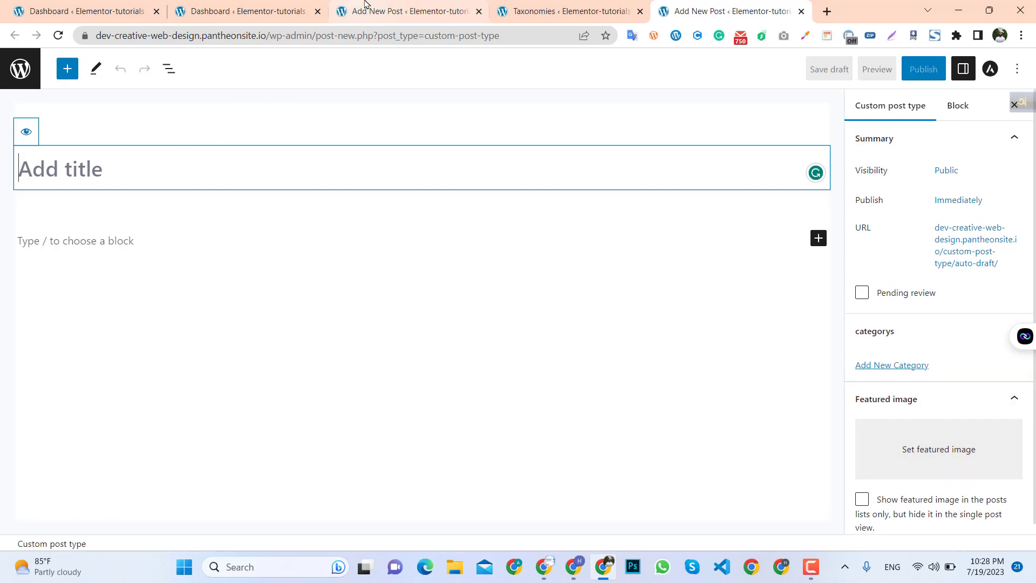
left_click(712, 7)
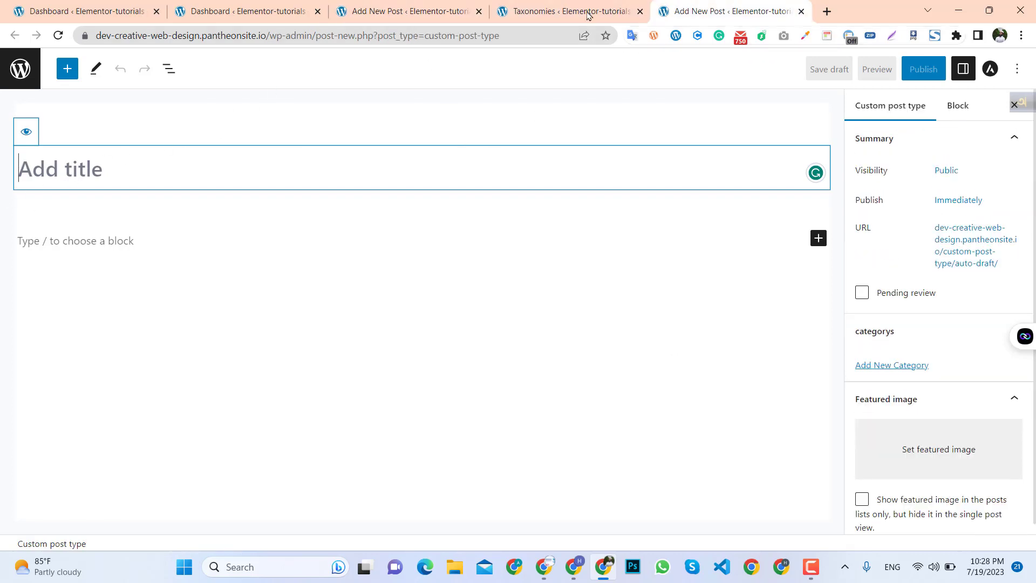
left_click(588, 13)
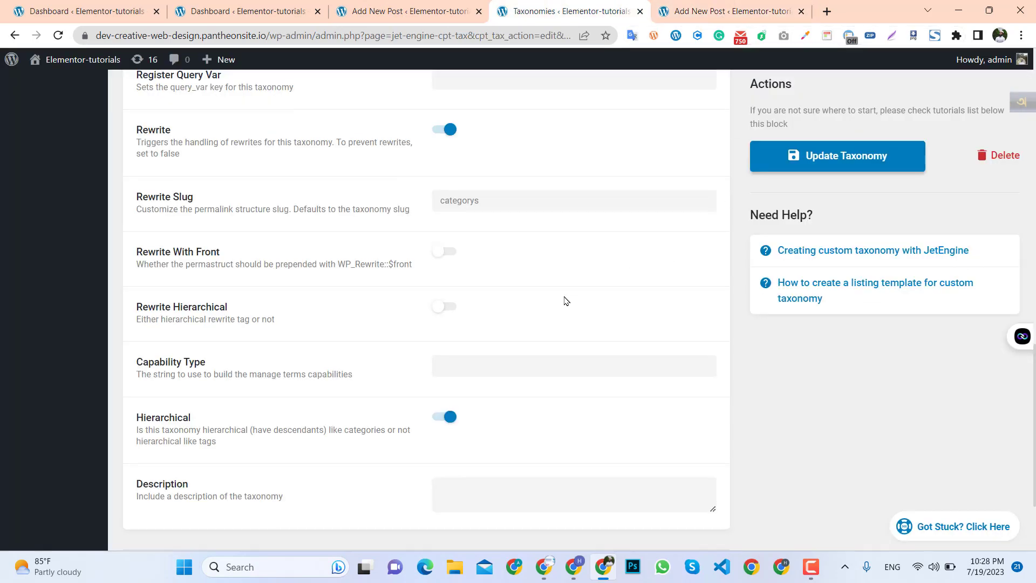
Close the custom post editor and taxonomy tabs, keeping only the two dashboard tabs.
scroll(564, 298, "up", 3)
left_click(425, 4)
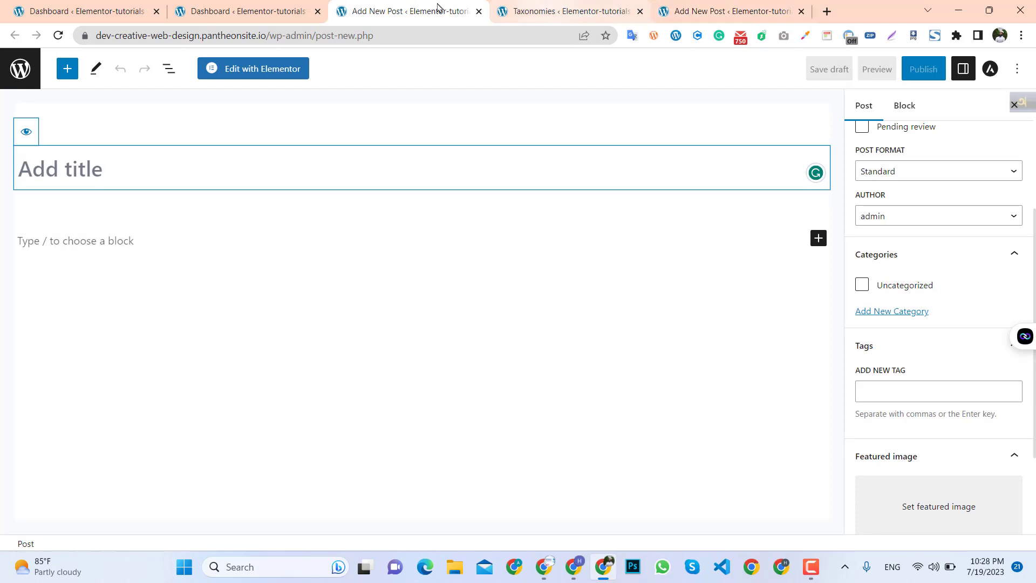
left_click(479, 12)
left_click(479, 12)
left_click(478, 12)
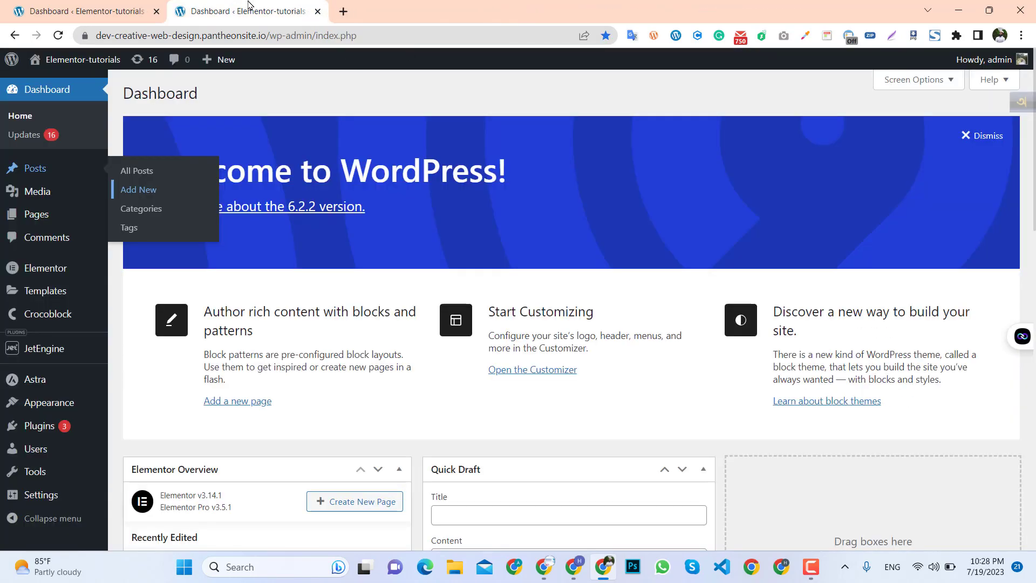
Reload the dashboard, open Add Plugins in a new tab, and install and activate the Classic Editor plugin.
left_click(58, 36)
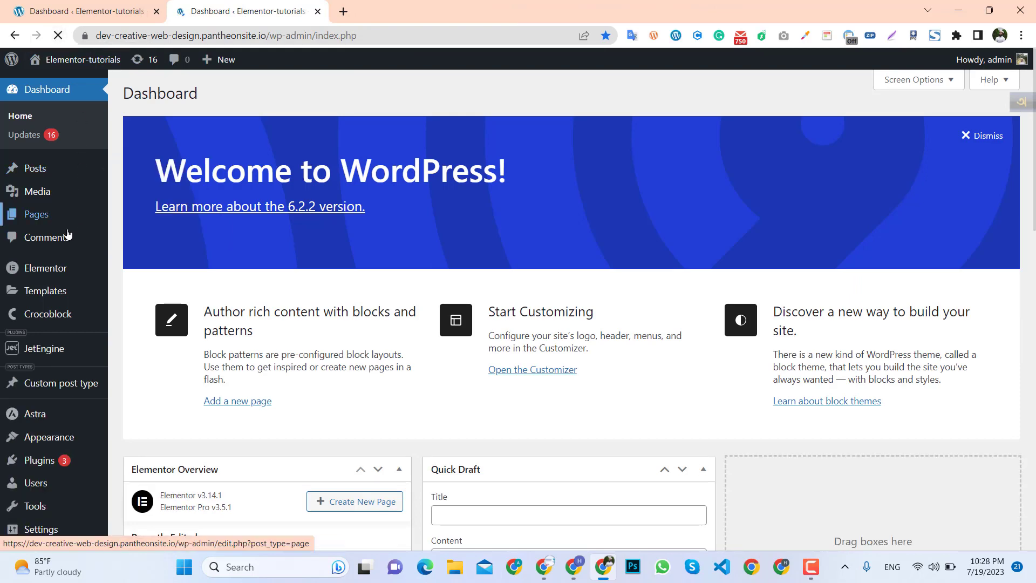
scroll(33, 421, "down", 2)
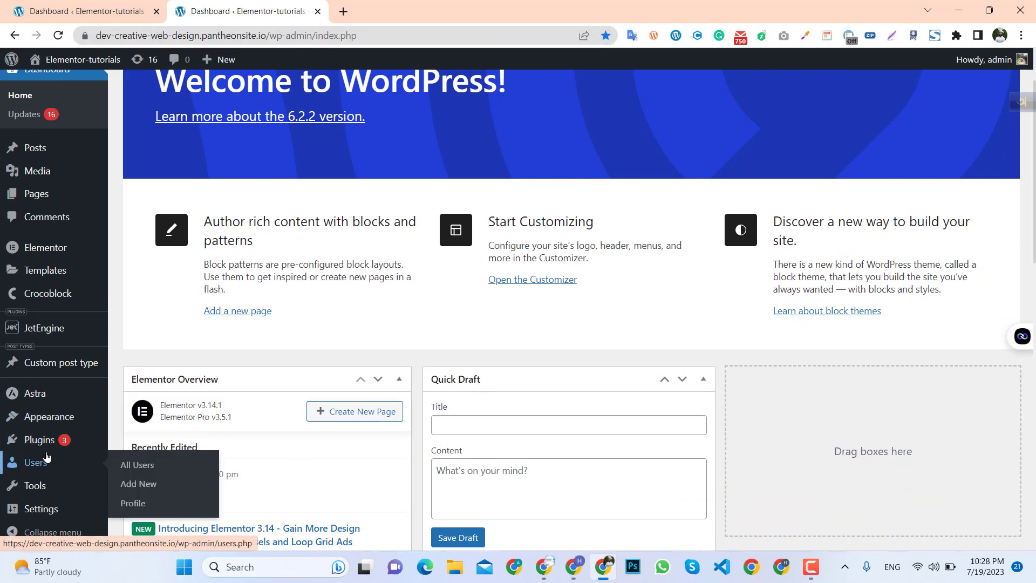
mouse_move(38, 440)
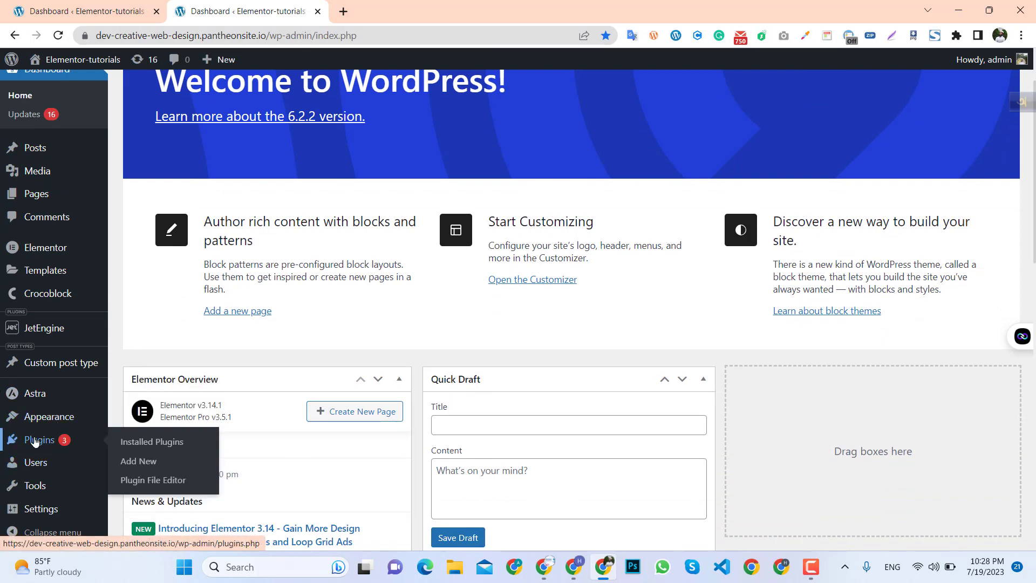
middle_click(149, 463)
left_click(381, 11)
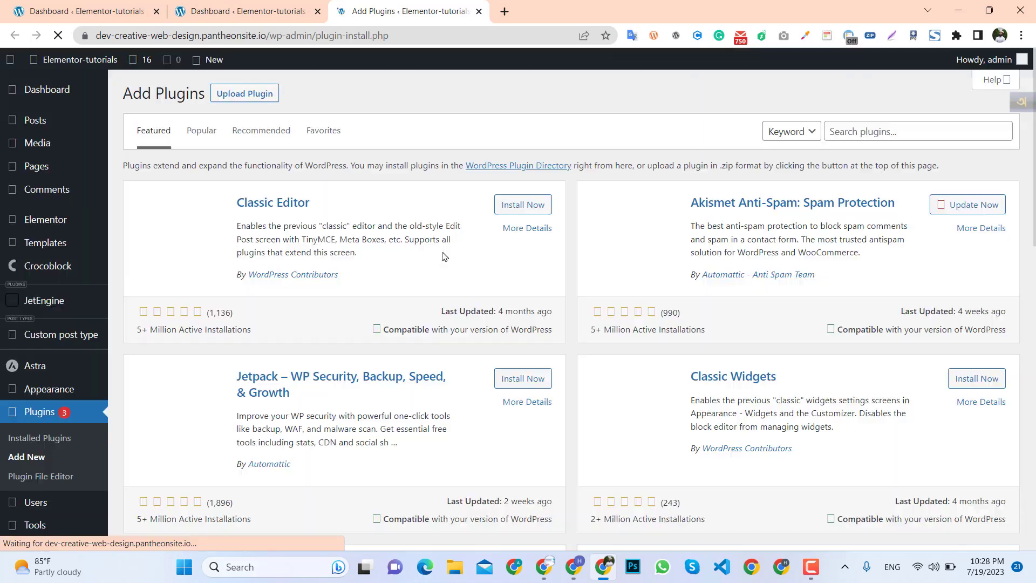
left_click(522, 211)
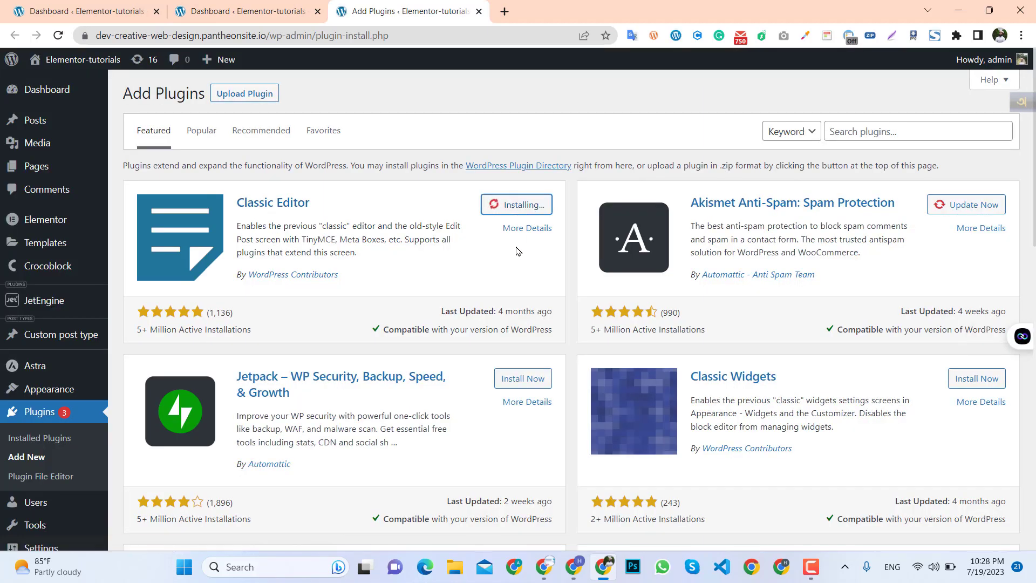
left_click(516, 209)
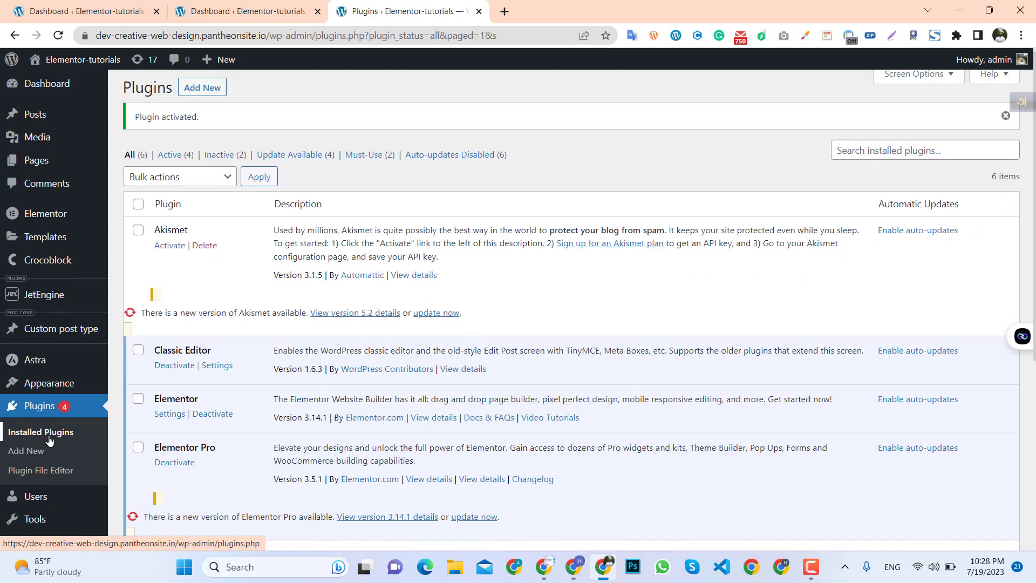
Open a new Custom post type entry in a new tab and switch to it.
scroll(53, 430, "down", 2)
scroll(65, 378, "up", 2)
mouse_move(73, 367)
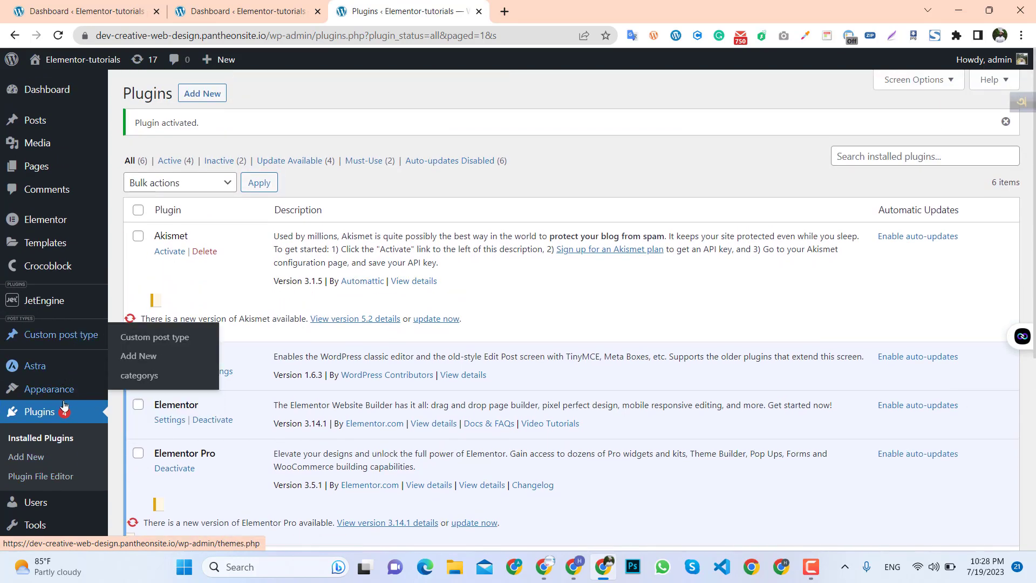
mouse_move(61, 339)
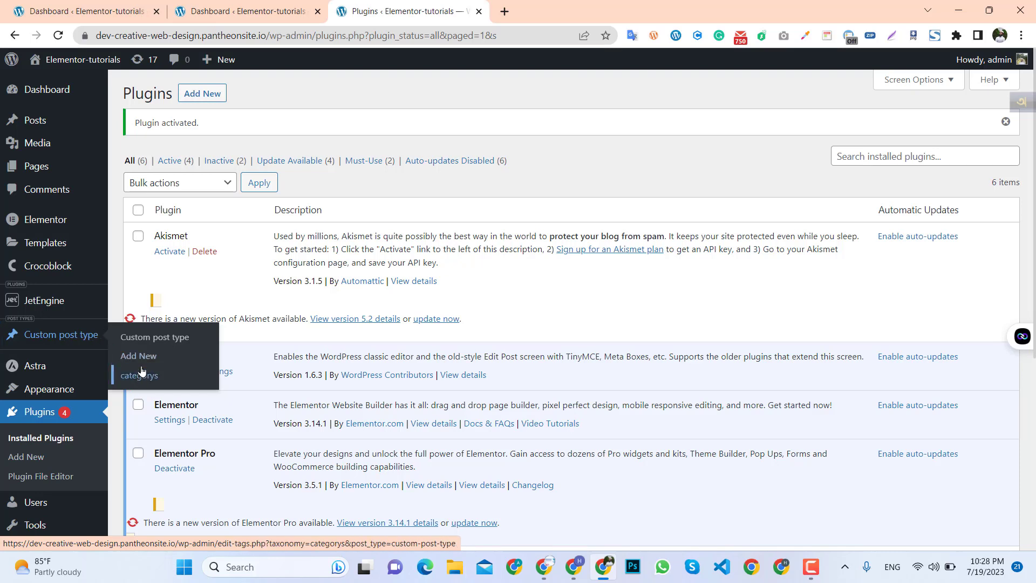
middle_click(138, 356)
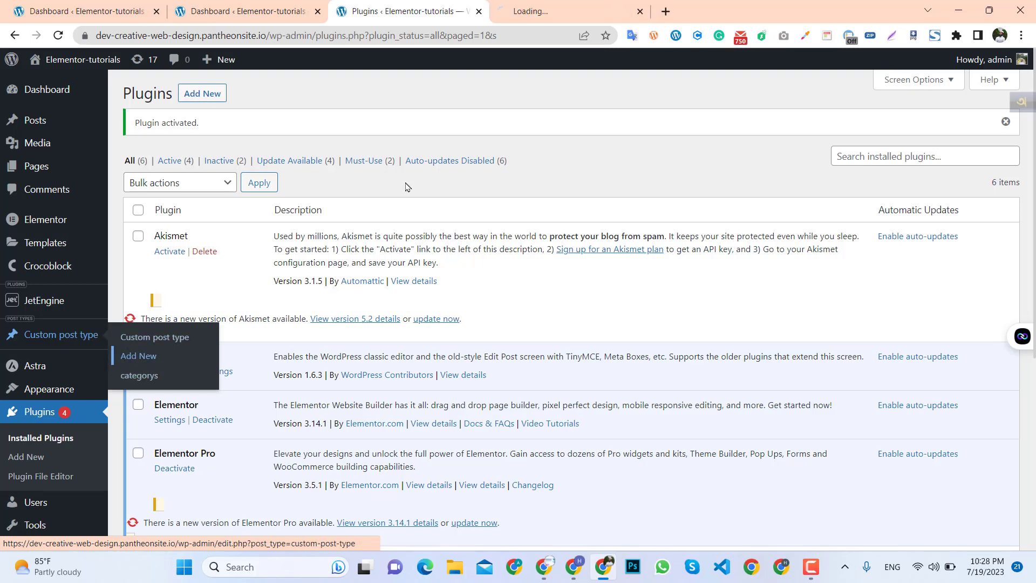
left_click(540, 10)
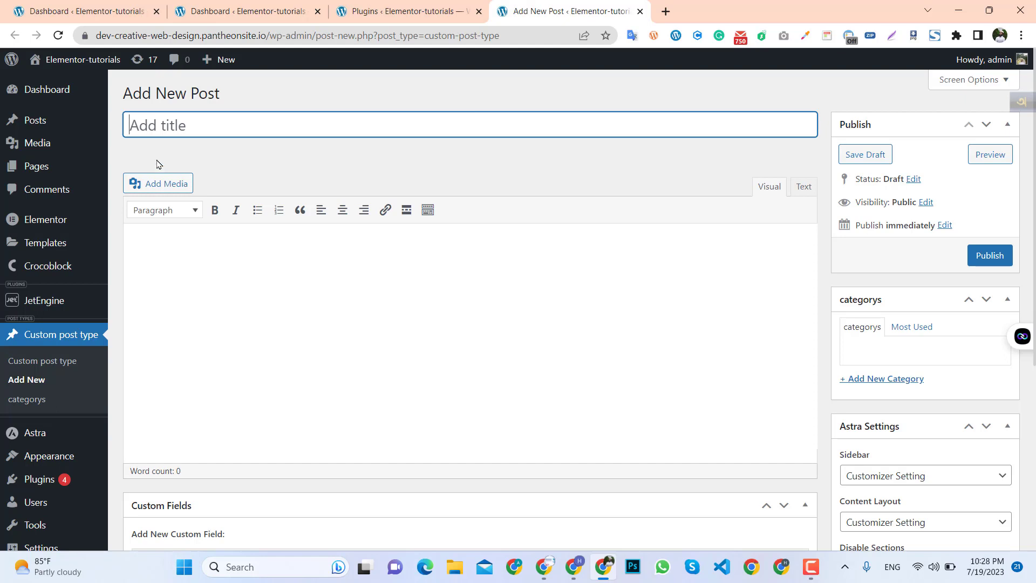
scroll(297, 275, "down", 1)
scroll(296, 275, "up", 1)
type("elementor")
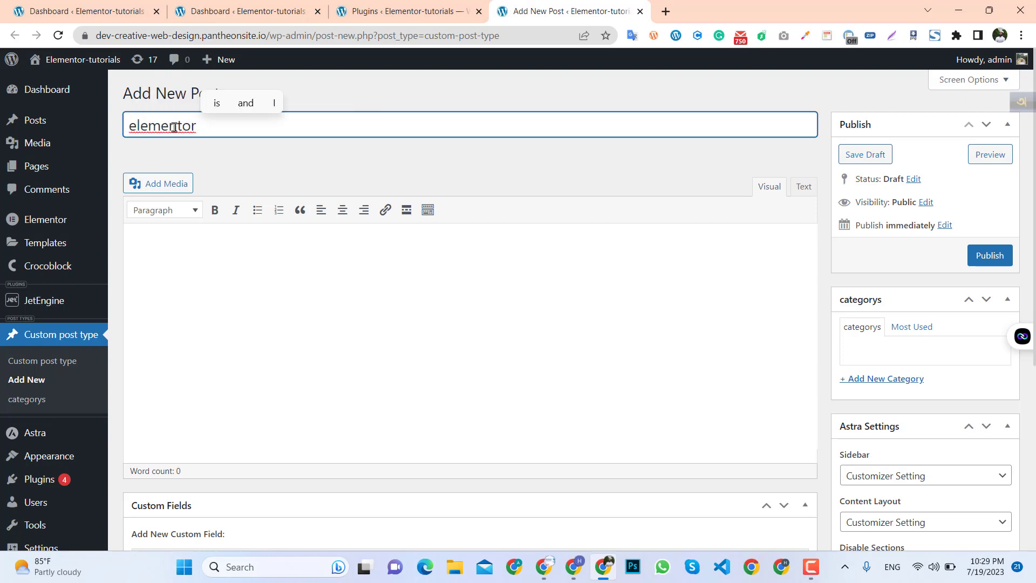
key("BackSpace")
key("BackSpace")
key("BackSpace")
key("BackSpace")
key("BackSpace")
key("BackSpace")
key("BackSpace")
key("BackSpace")
key("BackSpace")
key("BackSpace")
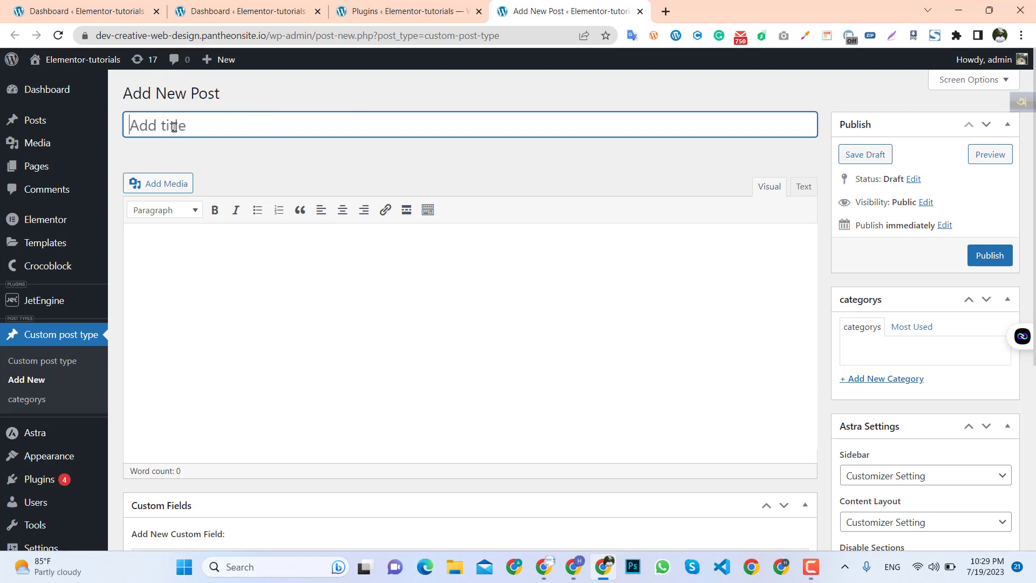
Title the new custom post "post type tutorials".
type("p")
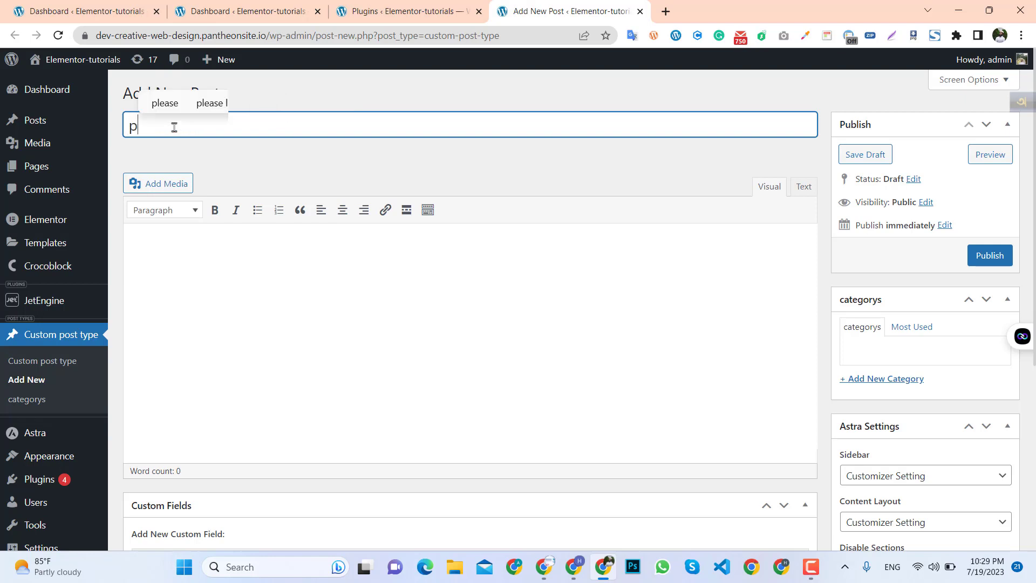
type("ost typ")
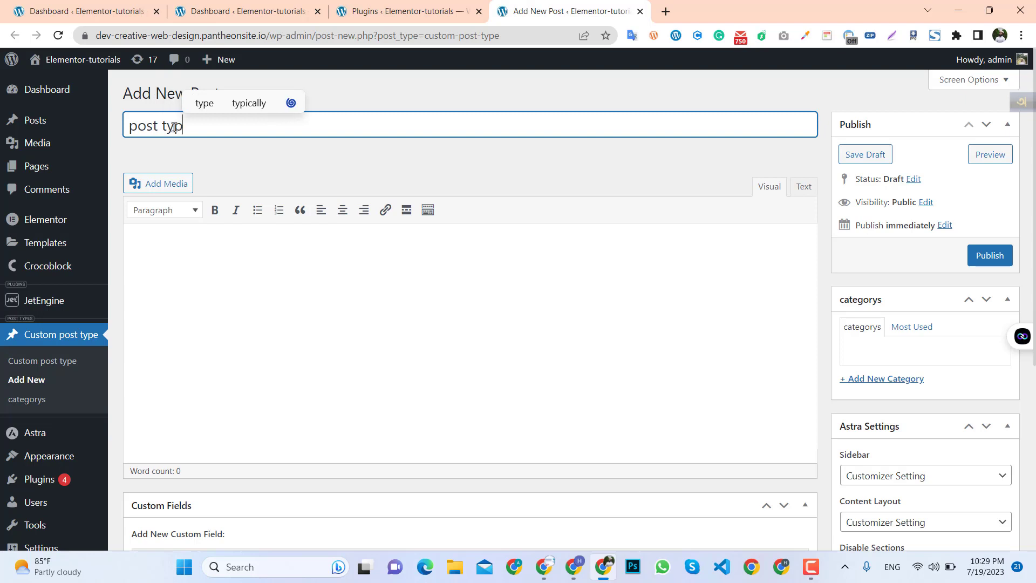
type("e tutorial")
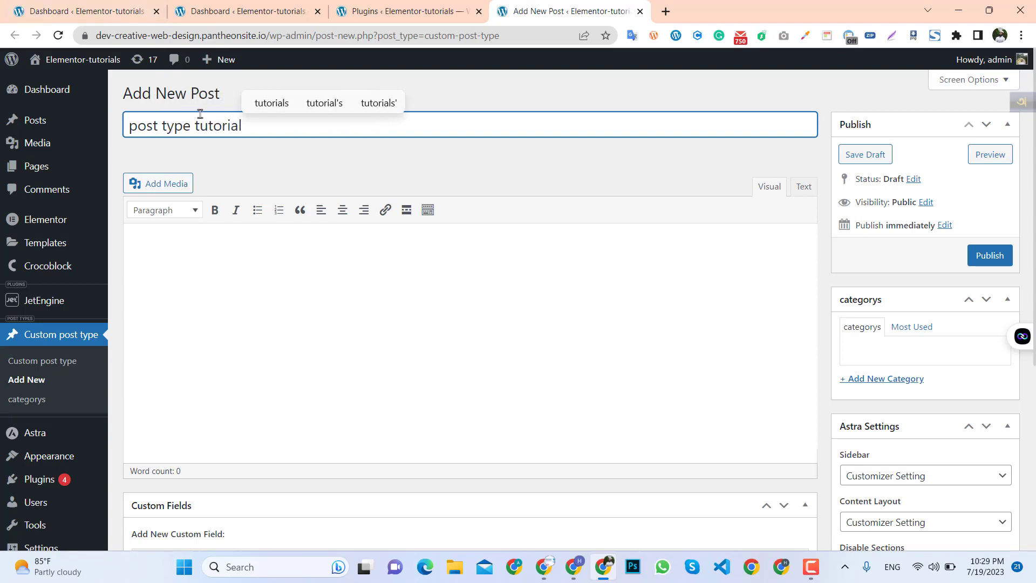
left_click(270, 104)
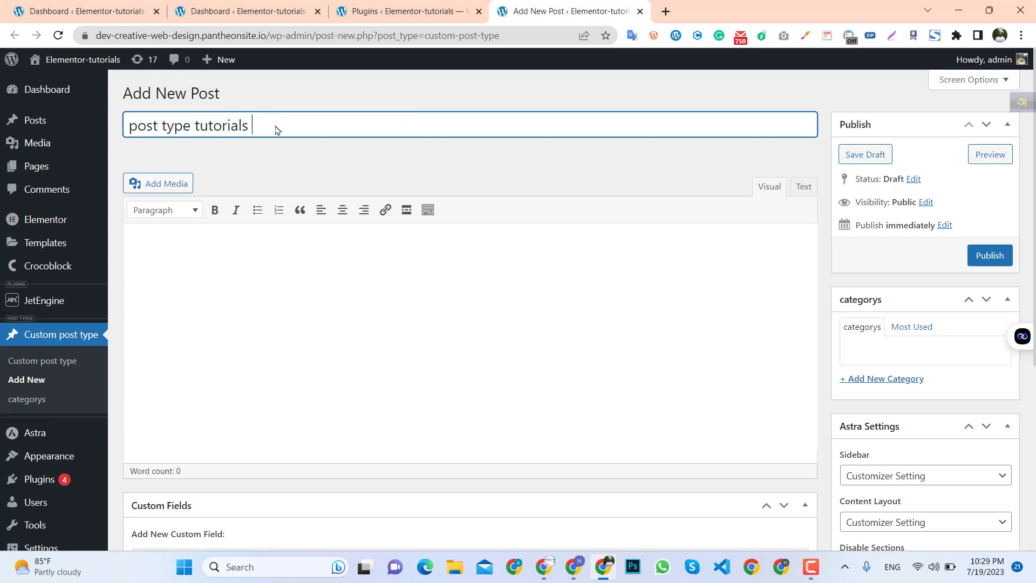
Write "this is test" in the post's content area.
scroll(197, 185, "down", 2)
left_click(176, 173)
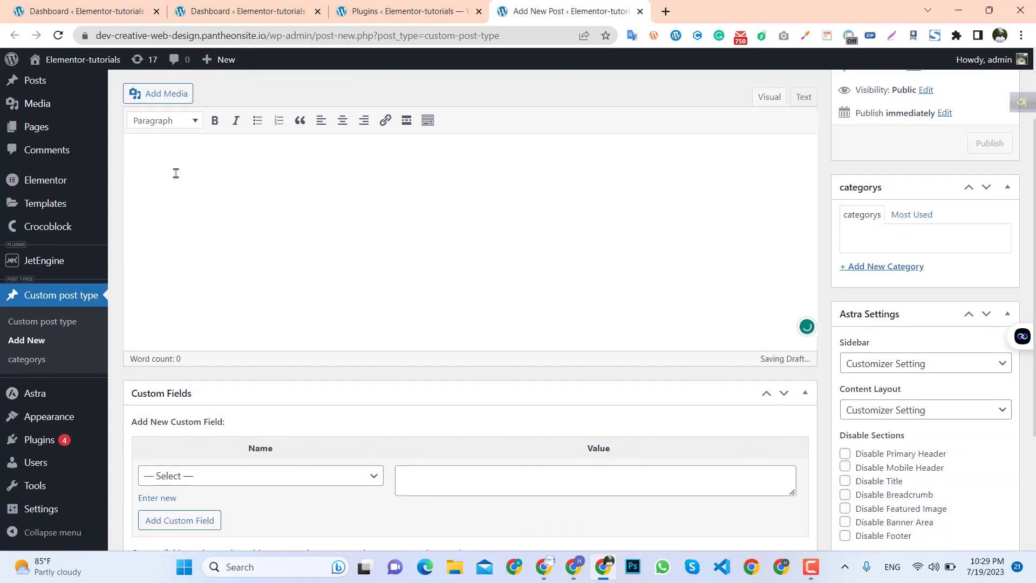
scroll(176, 173, "up", 2)
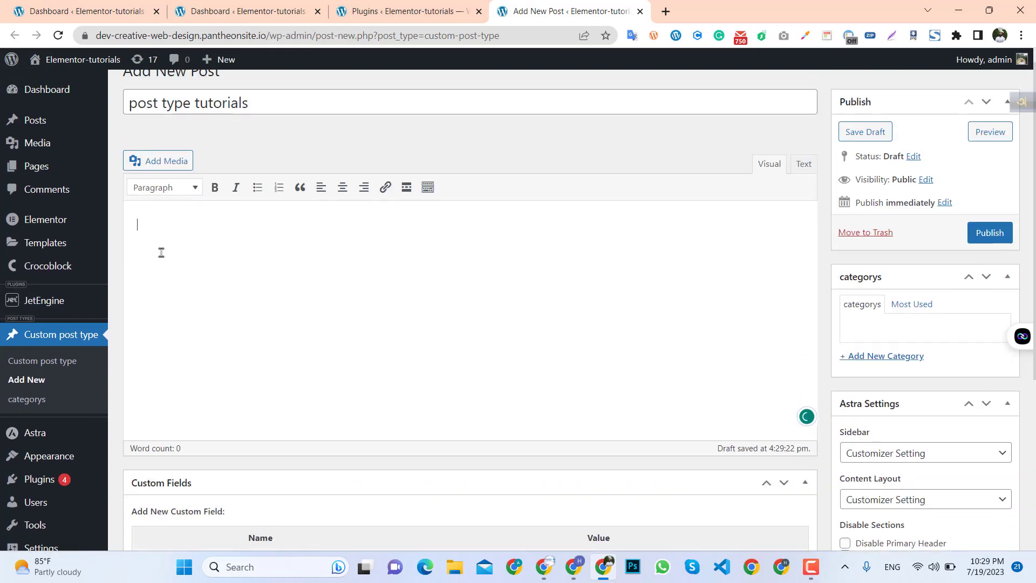
type("this ")
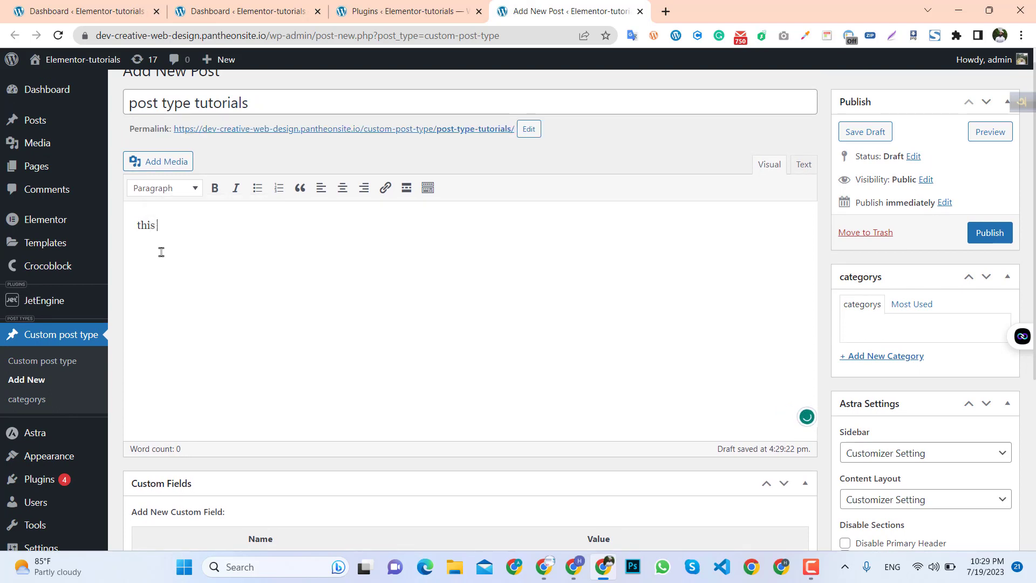
type("is test")
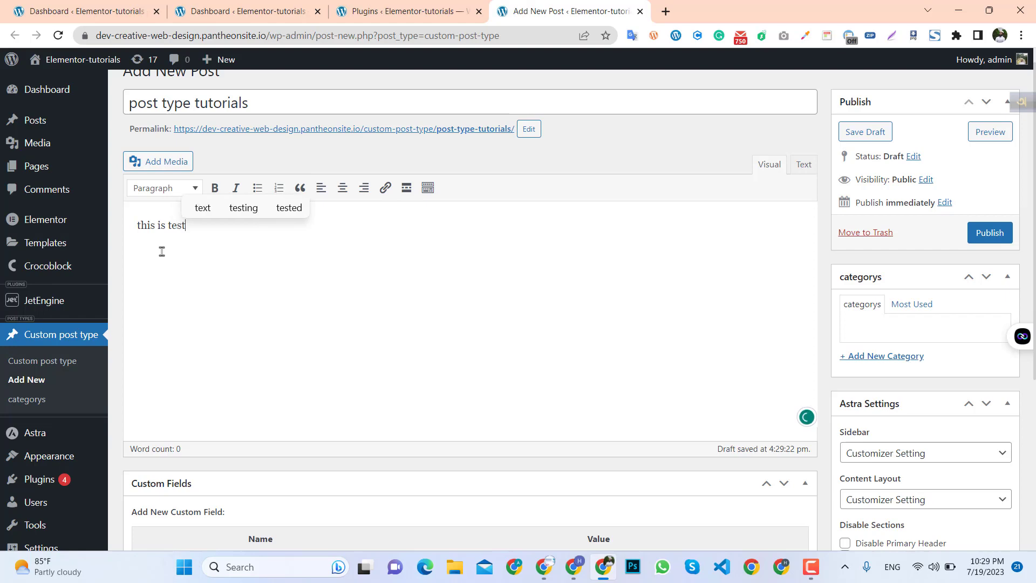
Add a new categorys term named "test" to the post.
scroll(243, 245, "down", 5)
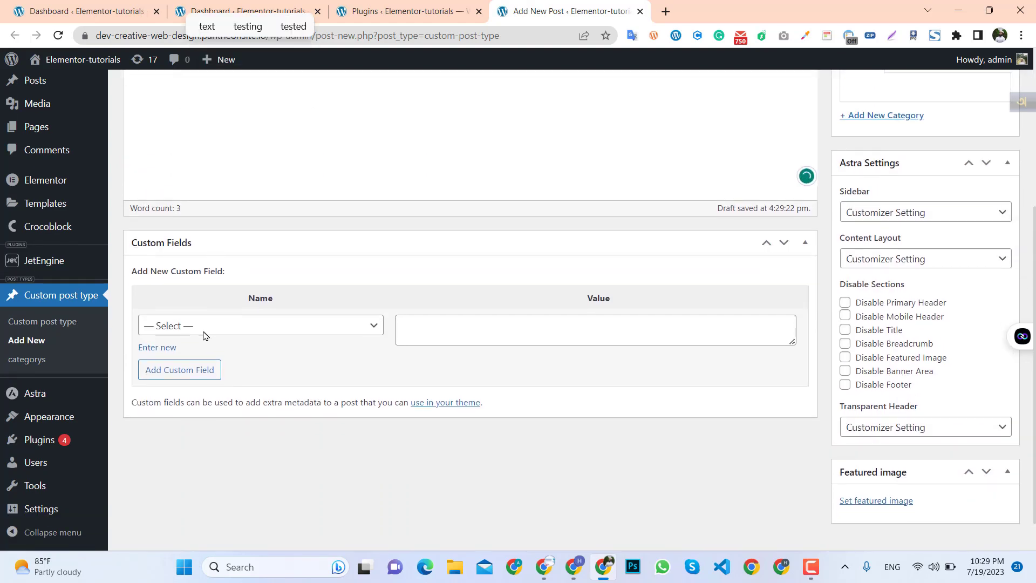
scroll(204, 334, "down", 1)
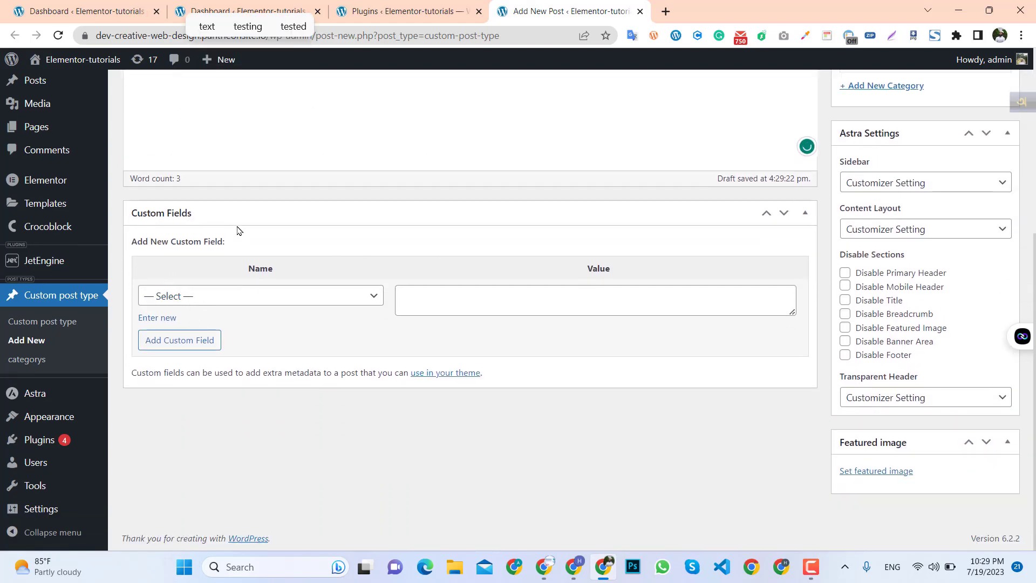
scroll(902, 358, "up", 2)
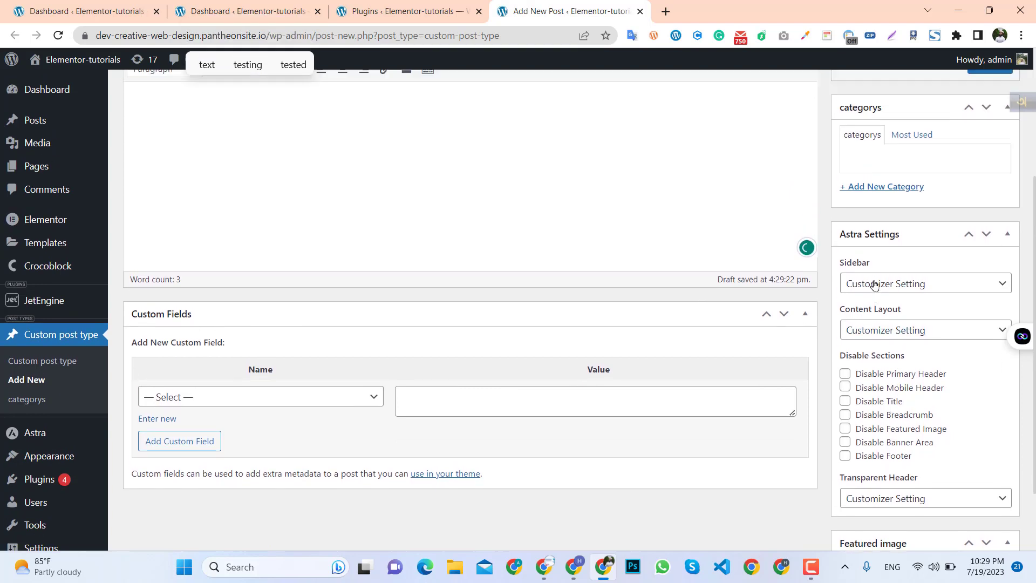
scroll(874, 284, "up", 2)
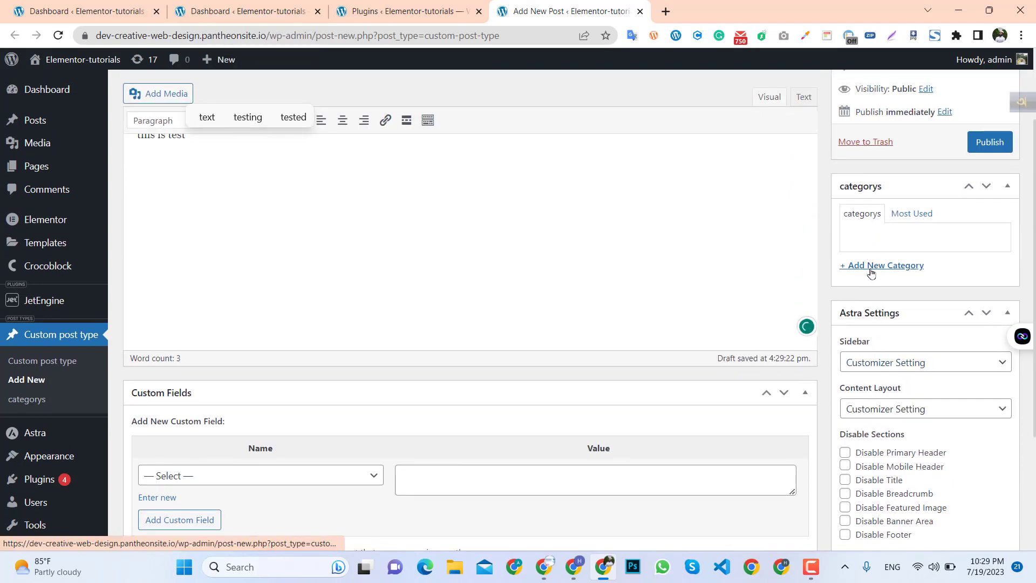
left_click(863, 273)
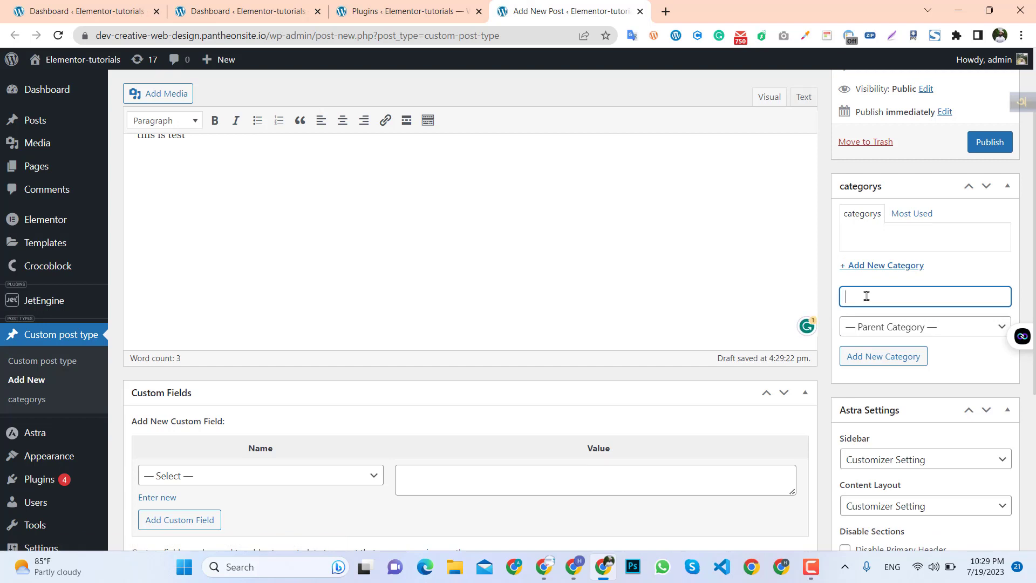
type("test")
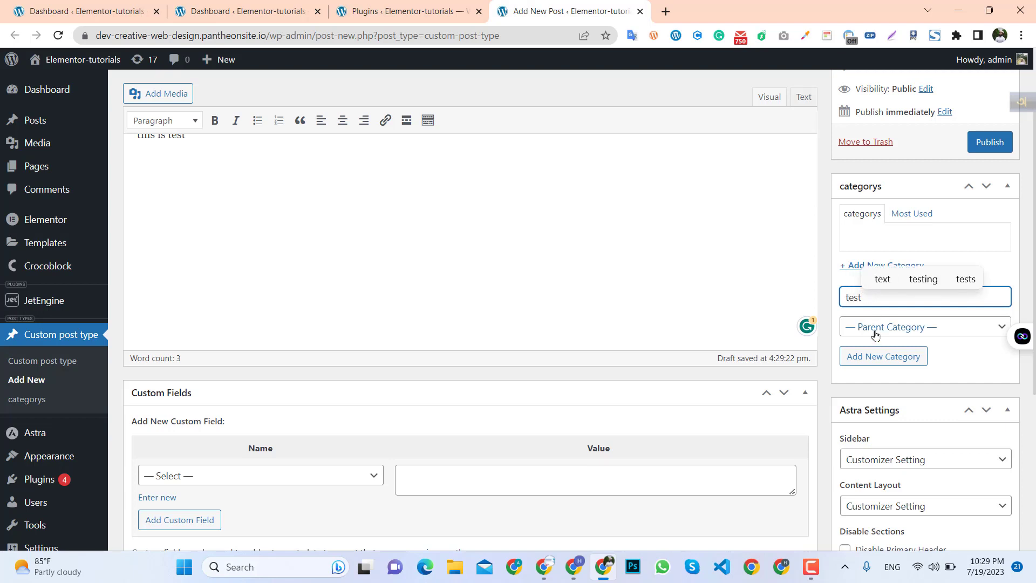
key("Return")
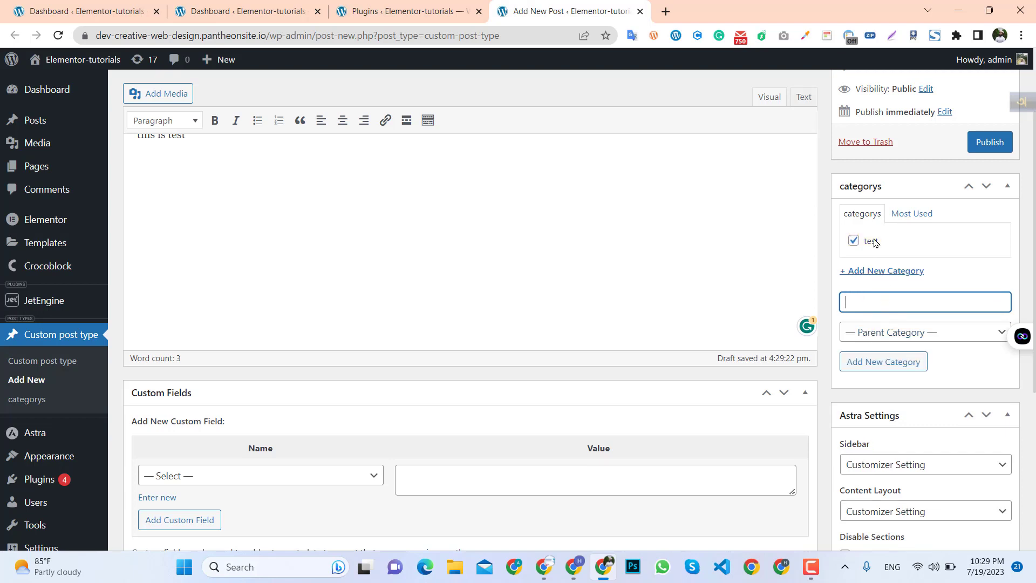
Try to upload pexels-negative-space-34577 from Downloads as the post's featured image.
scroll(911, 331, "down", 5)
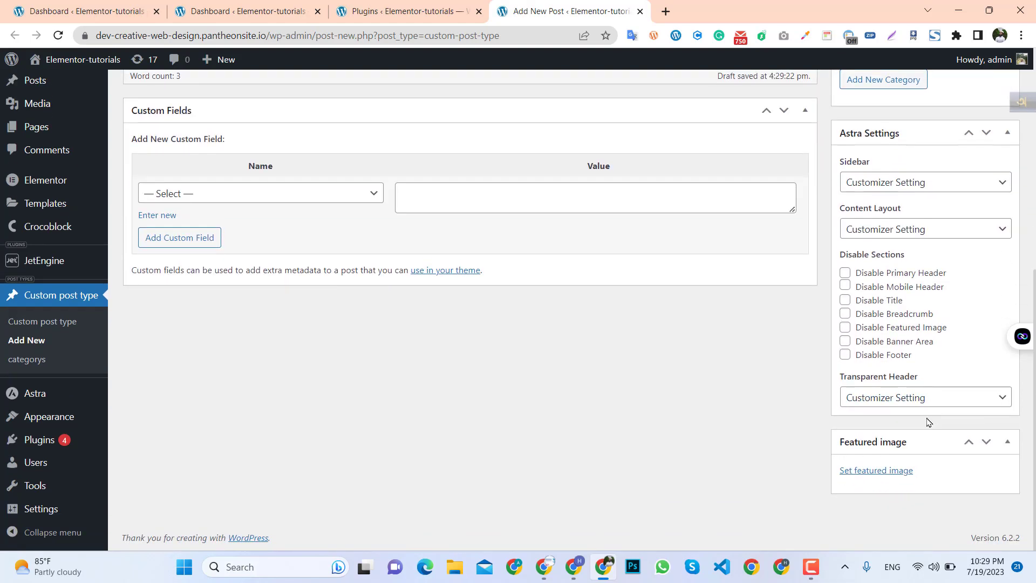
left_click(891, 471)
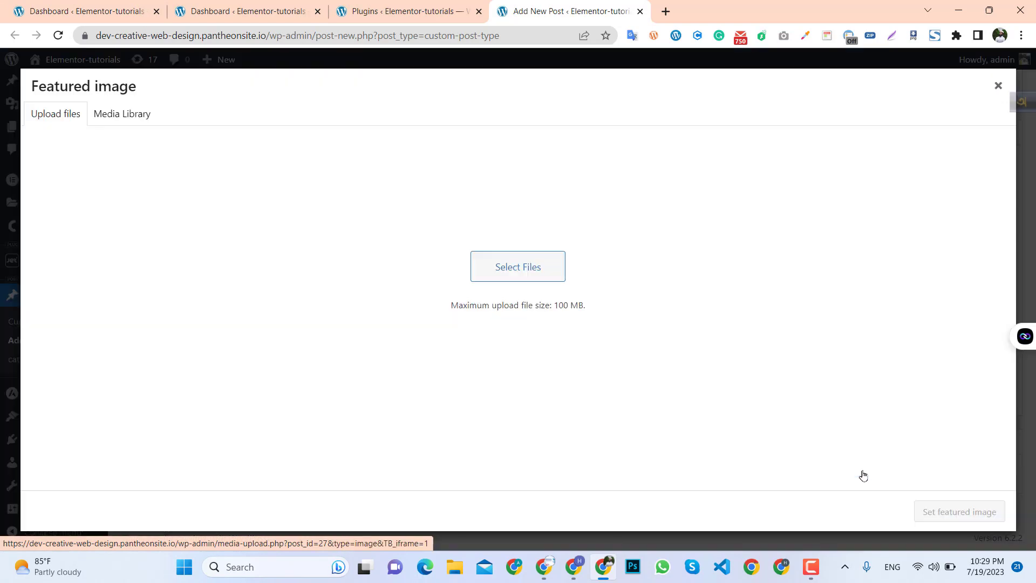
left_click(864, 471)
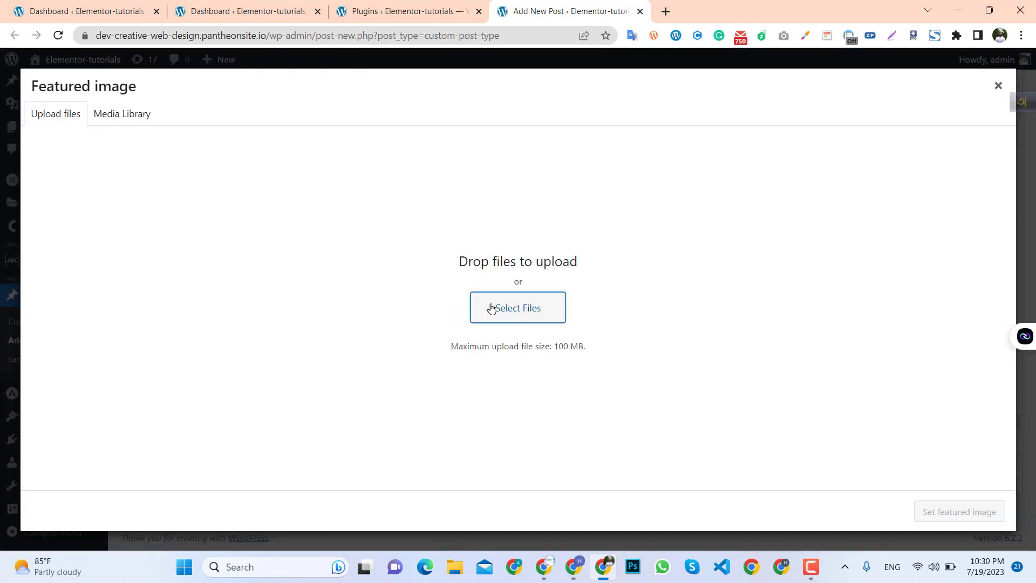
left_click(480, 309)
scroll(32, 304, "up", 2)
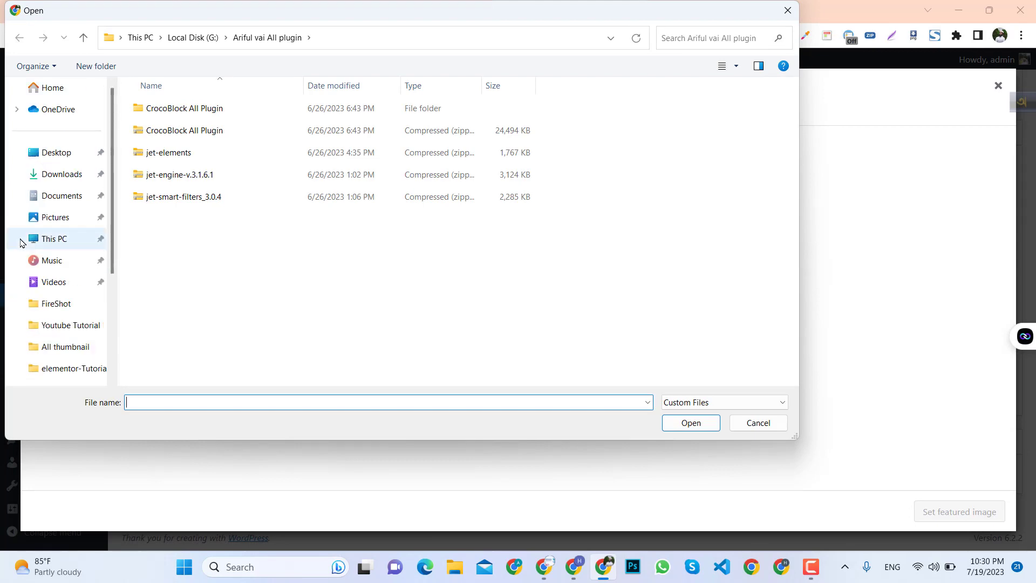
left_click(59, 183)
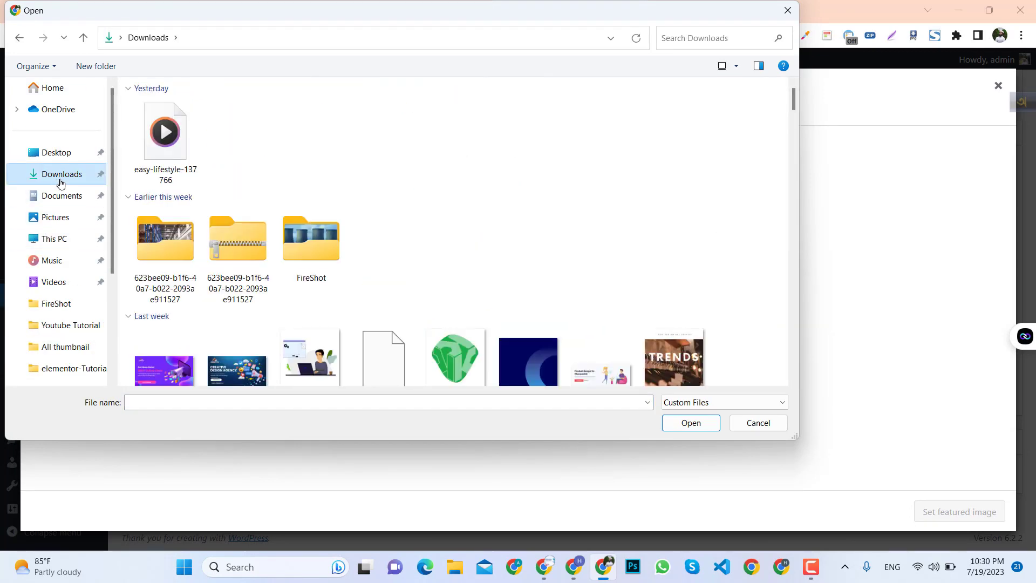
scroll(384, 298, "down", 5)
scroll(351, 293, "up", 3)
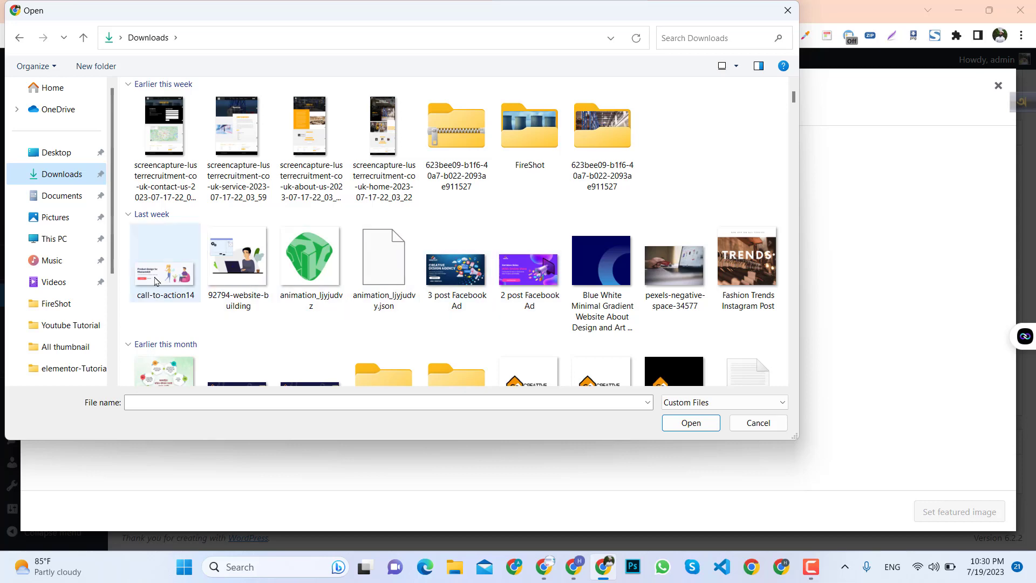
left_click(688, 286)
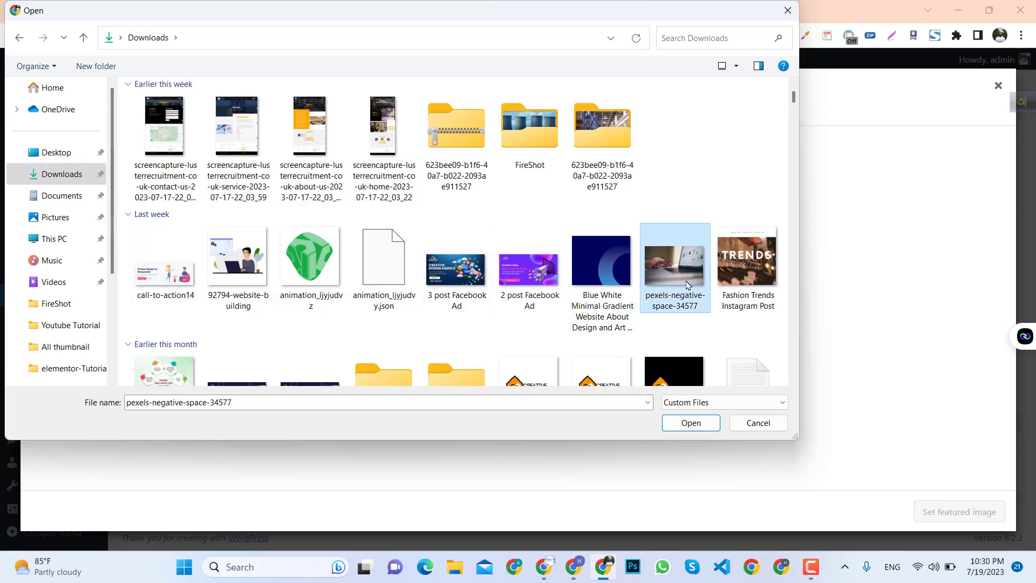
left_click(679, 426)
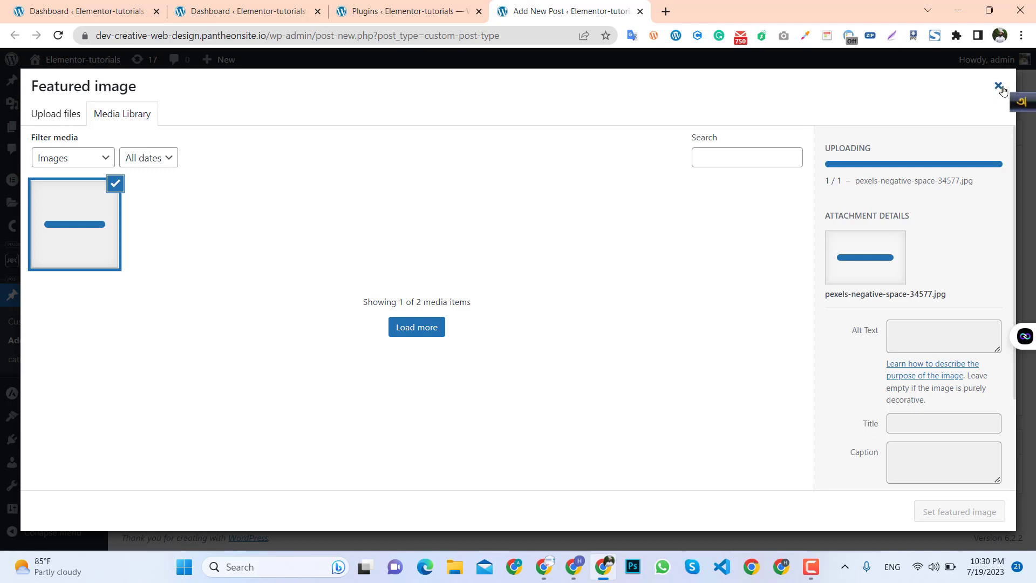
left_click(1026, 117)
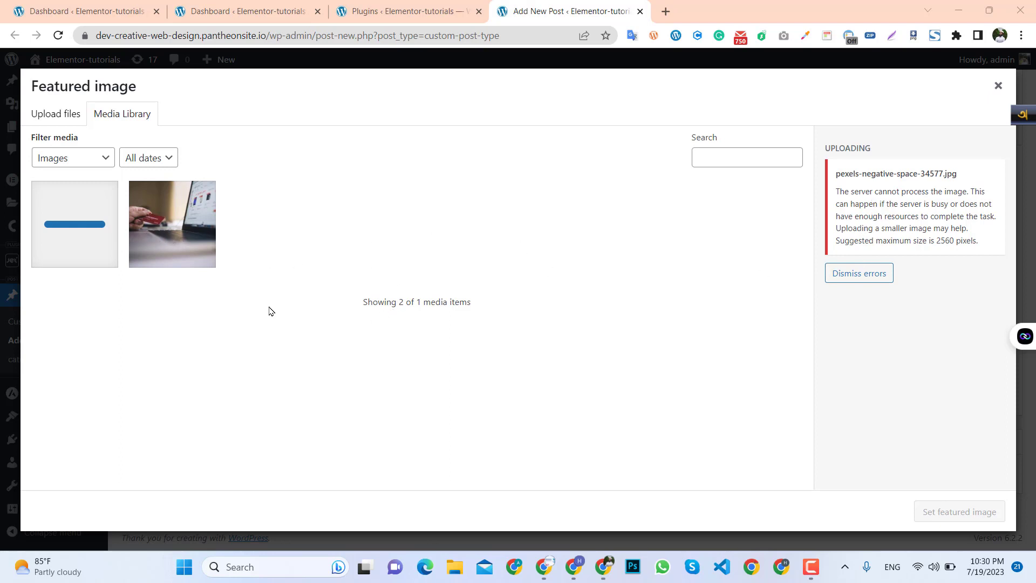
Upload construction-site-silhouettes_1127-3253 from Downloads and set it as the post's featured image.
left_click(43, 119)
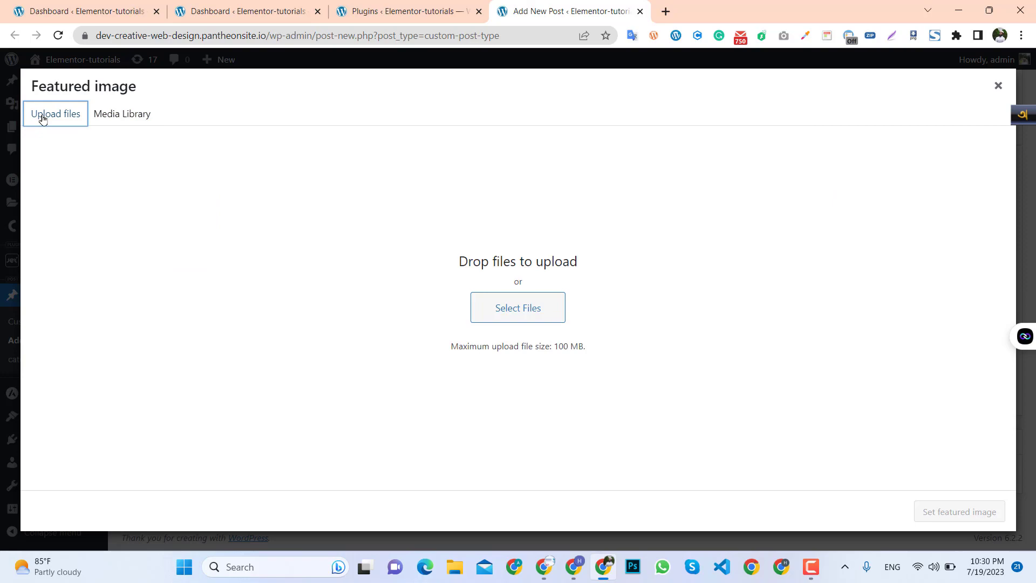
left_click(494, 315)
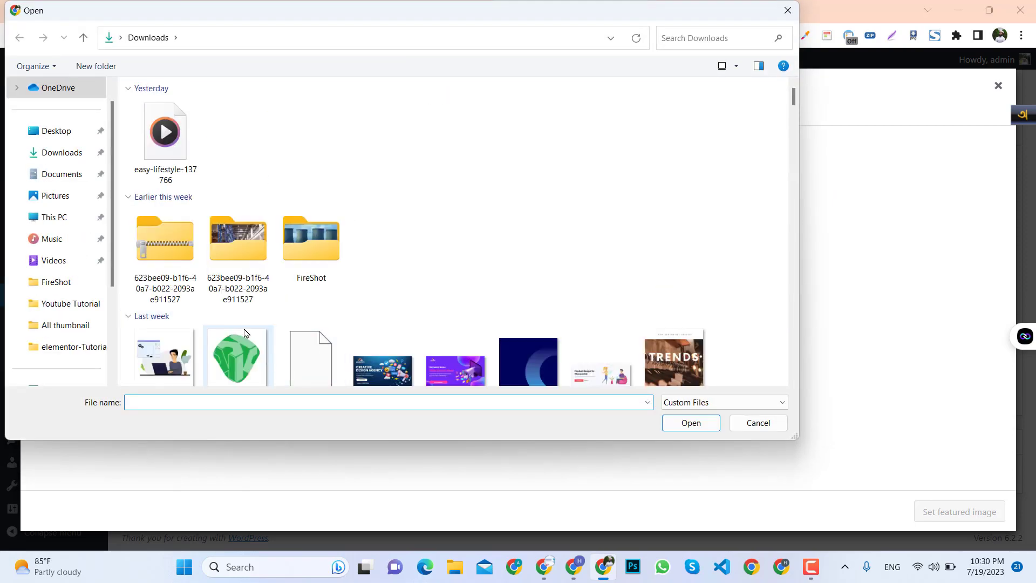
scroll(245, 333, "down", 15)
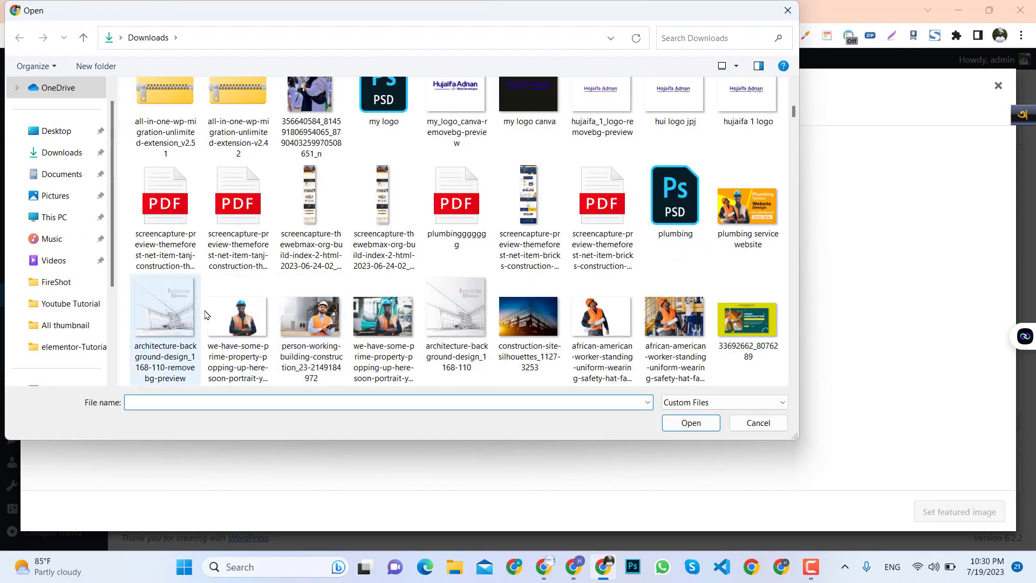
left_click(530, 342)
left_click(690, 424)
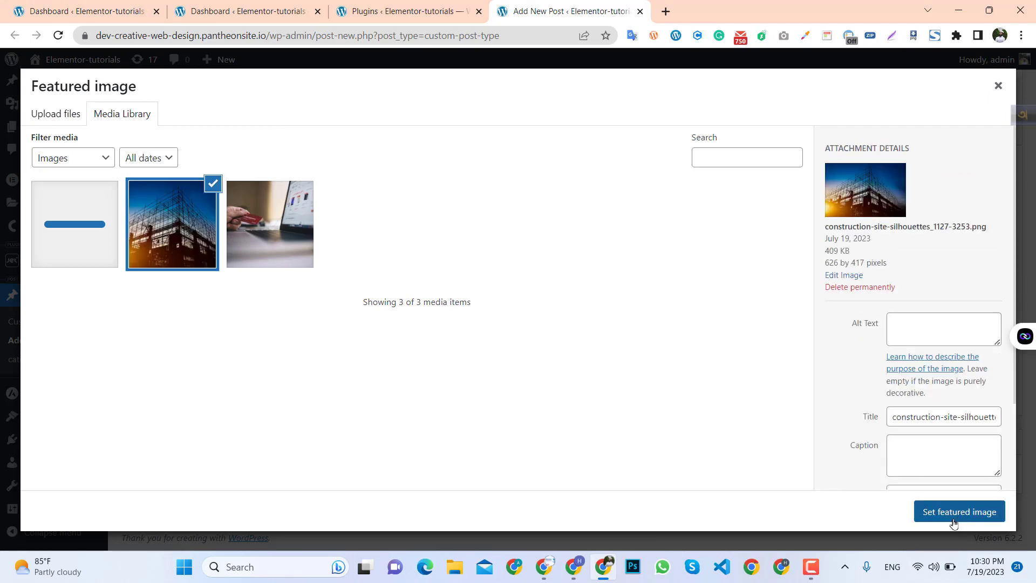
left_click(946, 517)
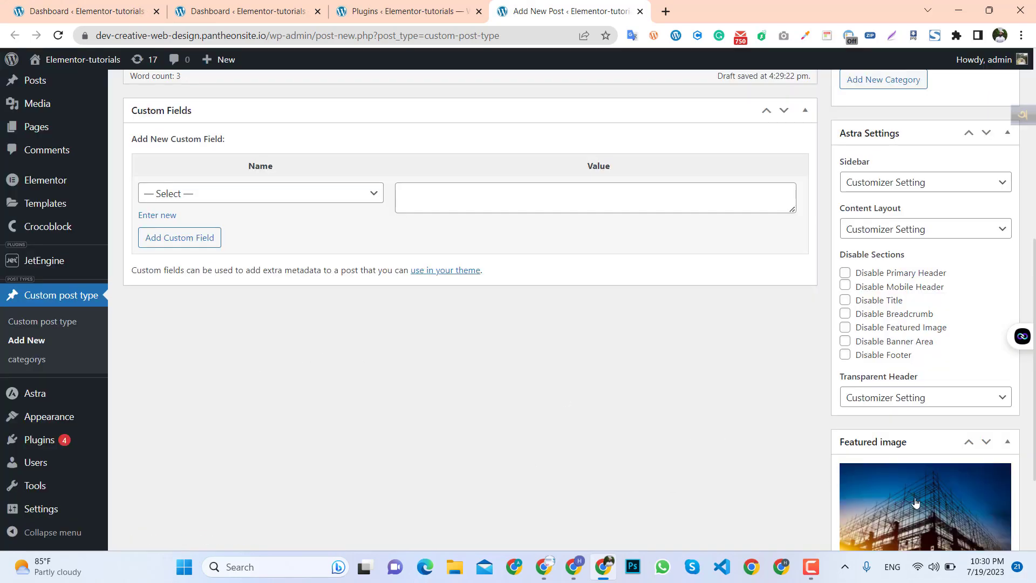
Publish the custom post.
scroll(916, 503, "down", 2)
scroll(877, 347, "up", 5)
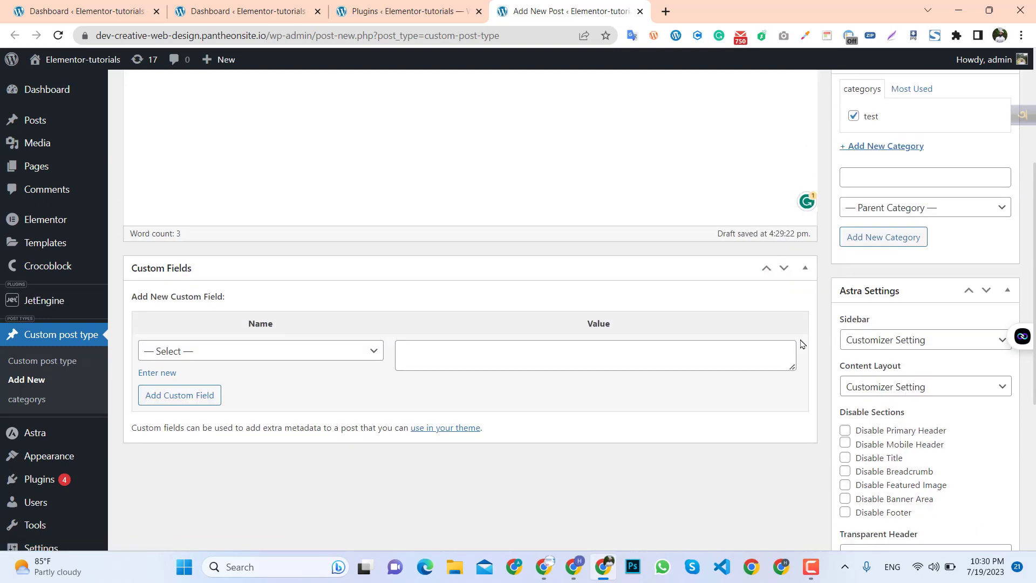
scroll(801, 344, "up", 4)
left_click(983, 221)
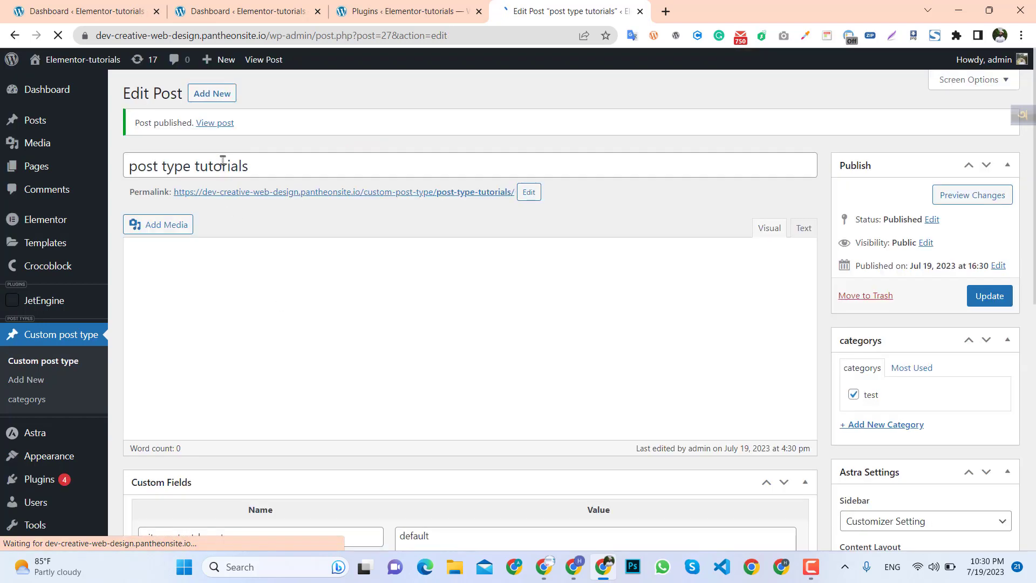
Open the published post on the site in a new tab to view it, then return to the editor.
left_click(219, 128, "ctrl")
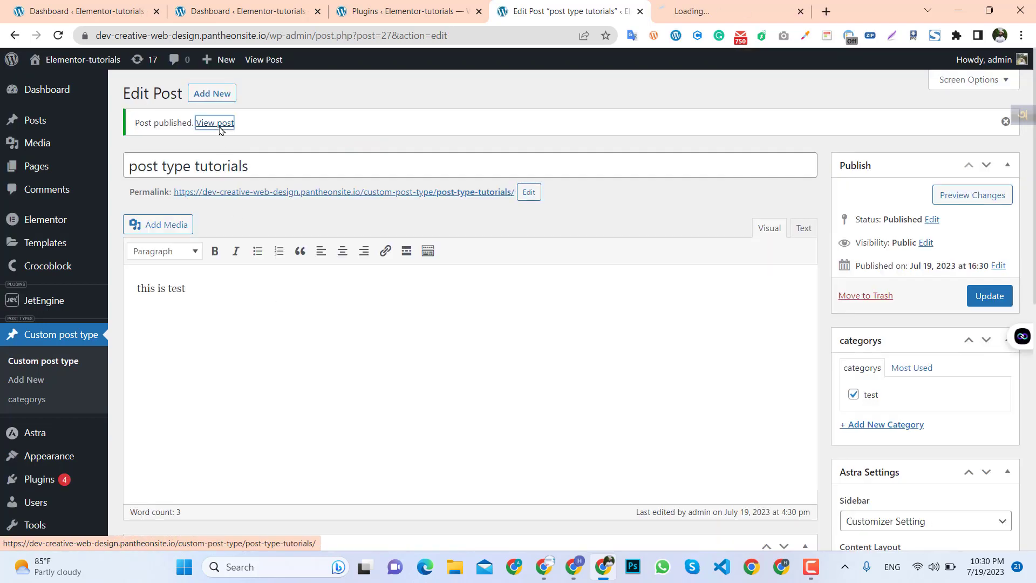
left_click(730, 6)
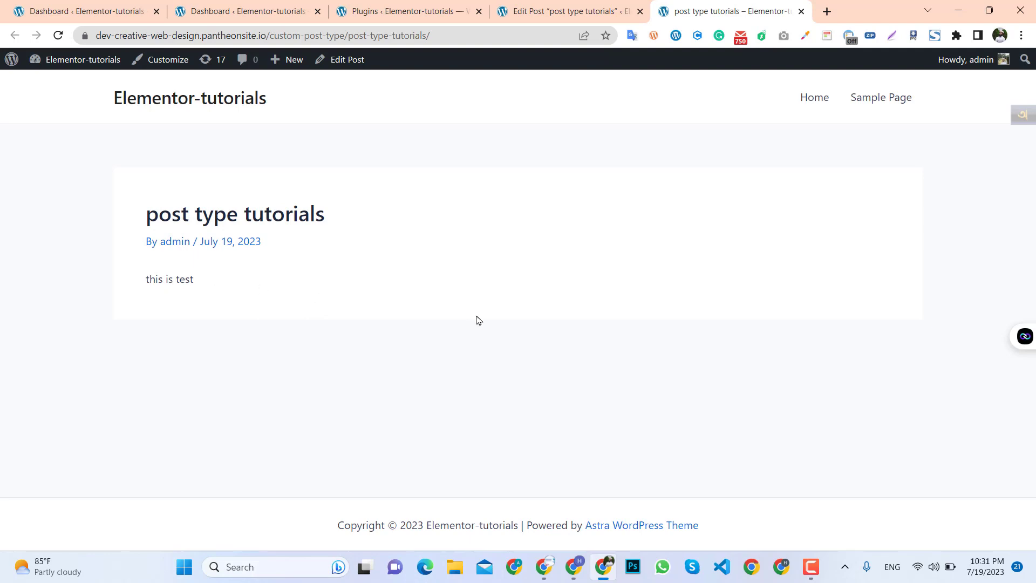
left_click(546, 12)
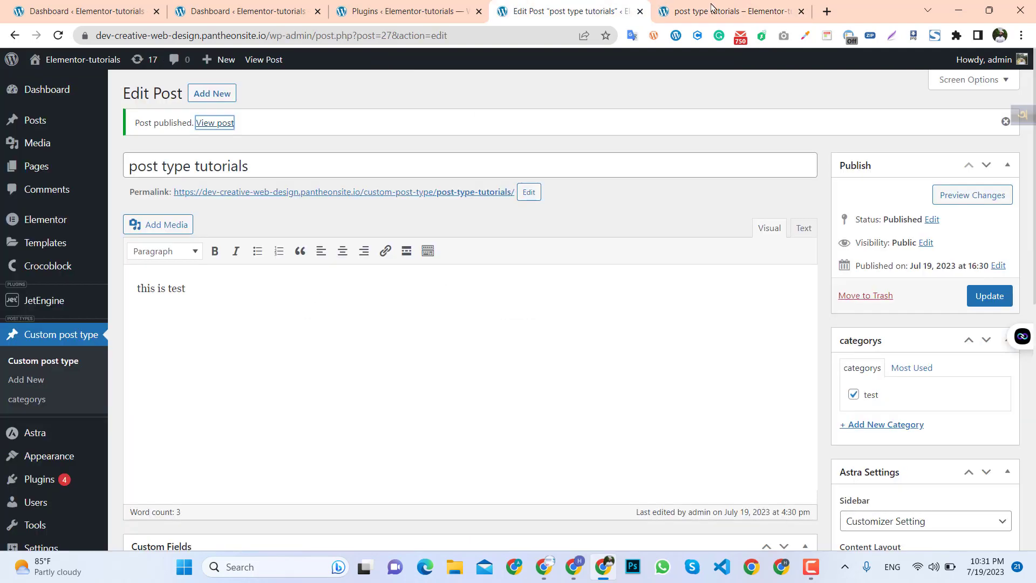
Switch to the Plugins tab and review the installed plugins list.
left_click(409, 12)
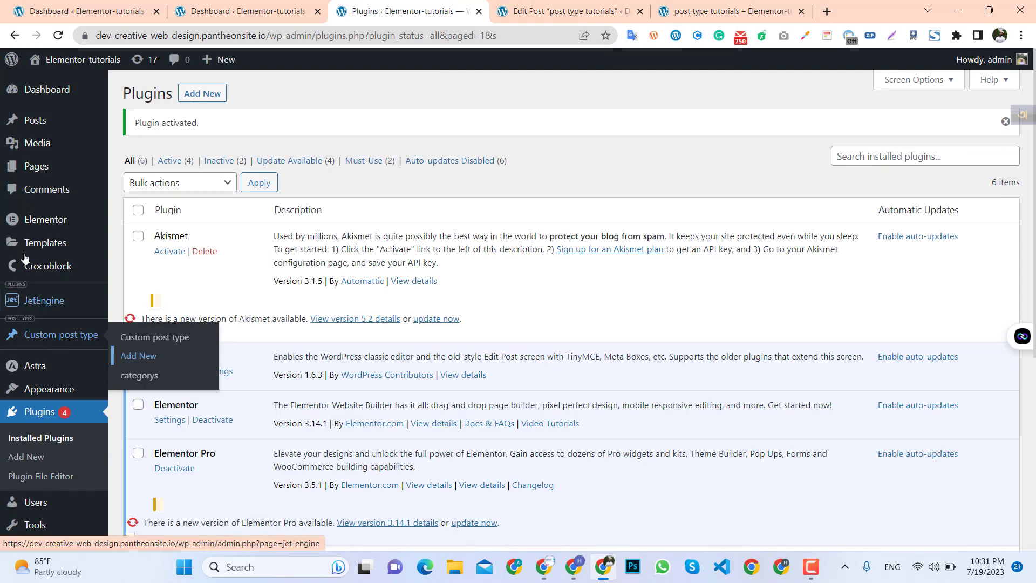
scroll(35, 471, "down", 1)
scroll(36, 471, "down", 2)
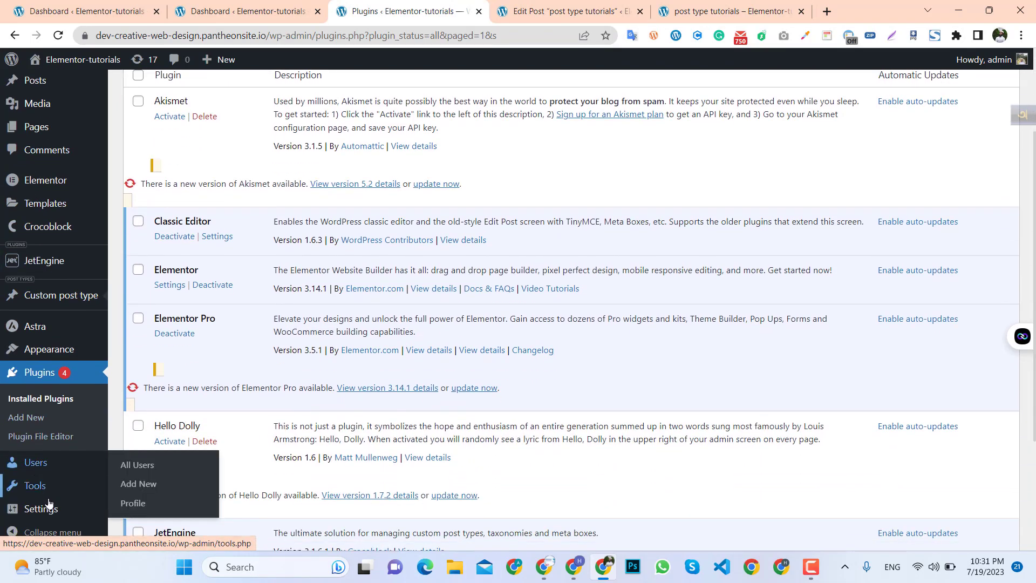
scroll(35, 475, "up", 3)
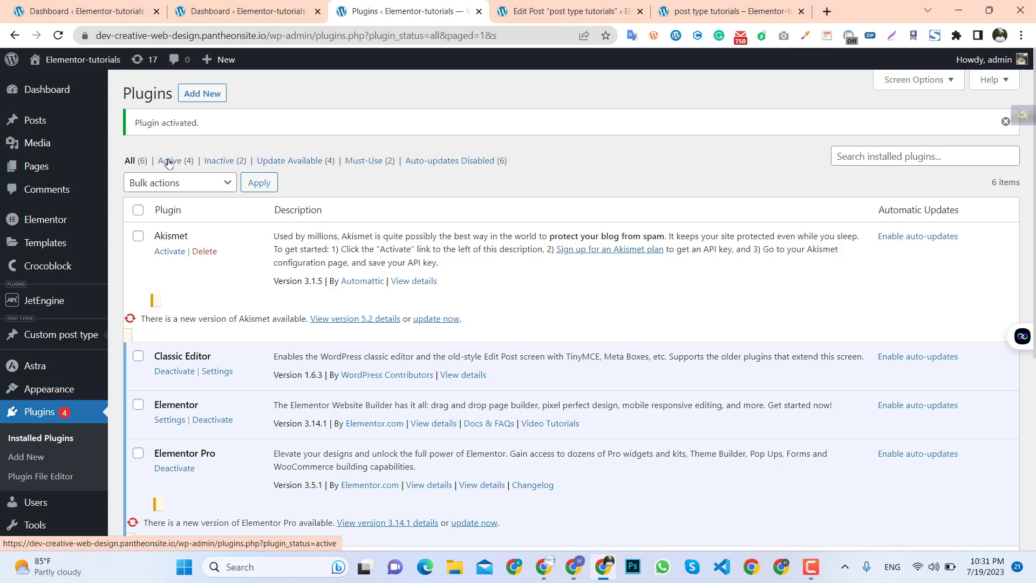
mouse_move(107, 249)
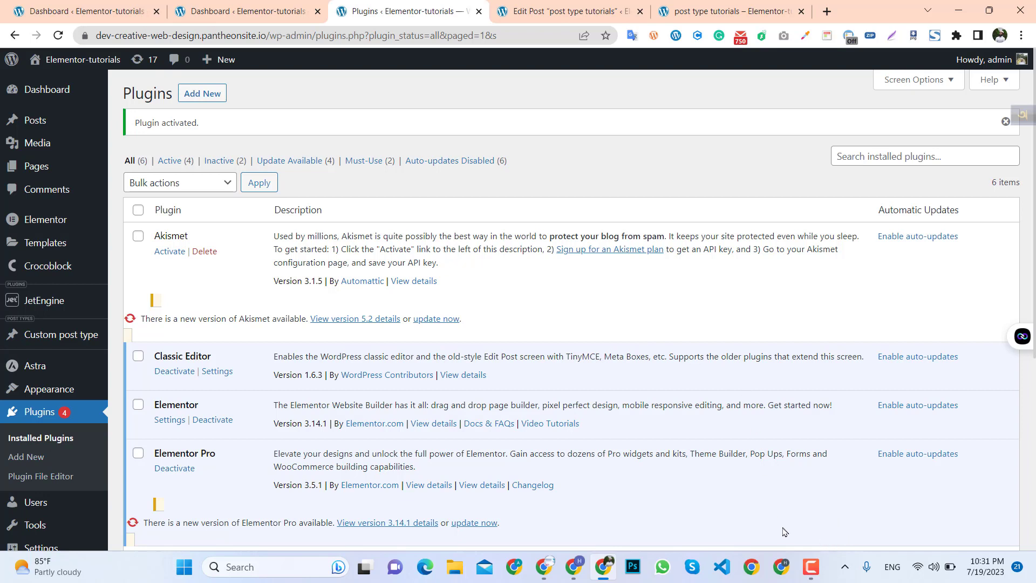
left_click(811, 566)
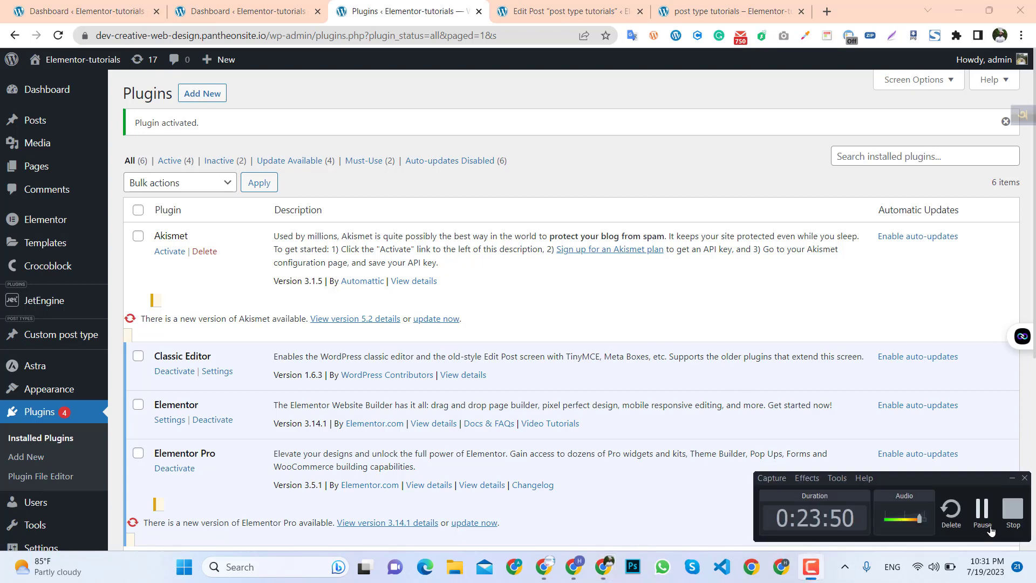